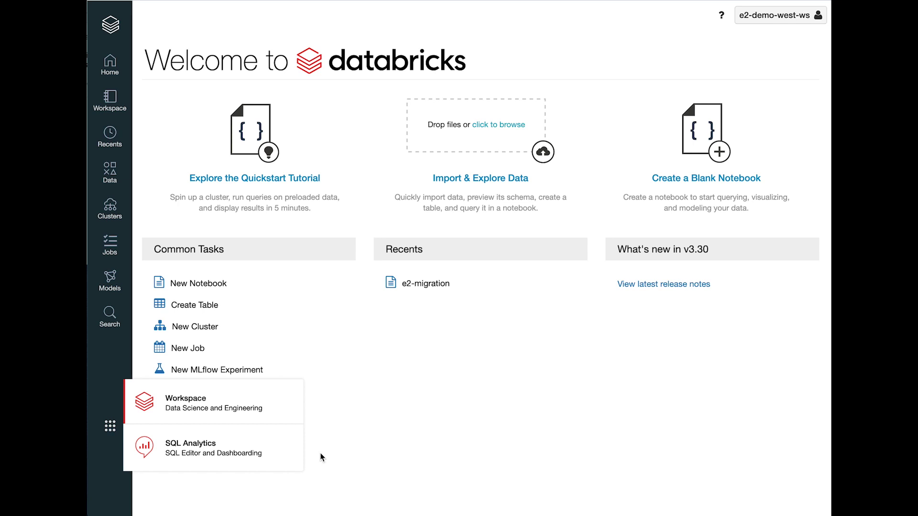
Switch from the Databricks workspace to SQL Analytics and create a new query
left_click(270, 452)
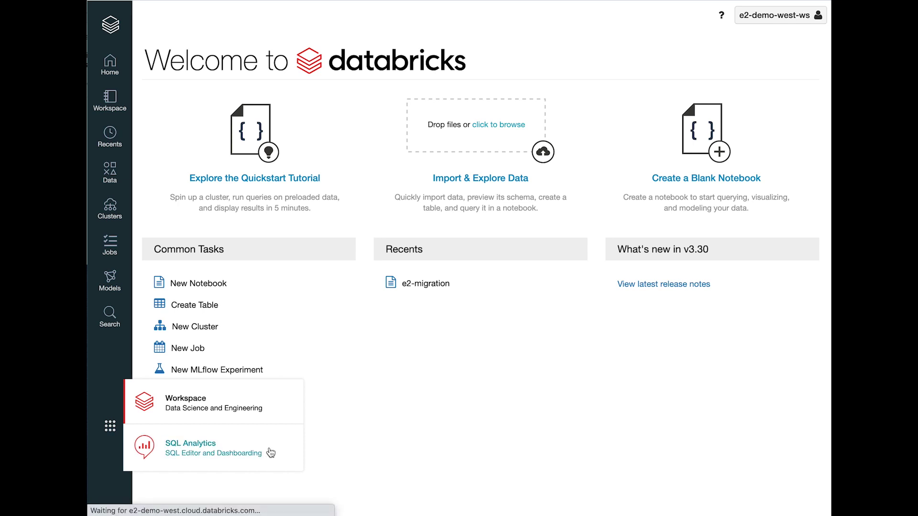
left_click(110, 432)
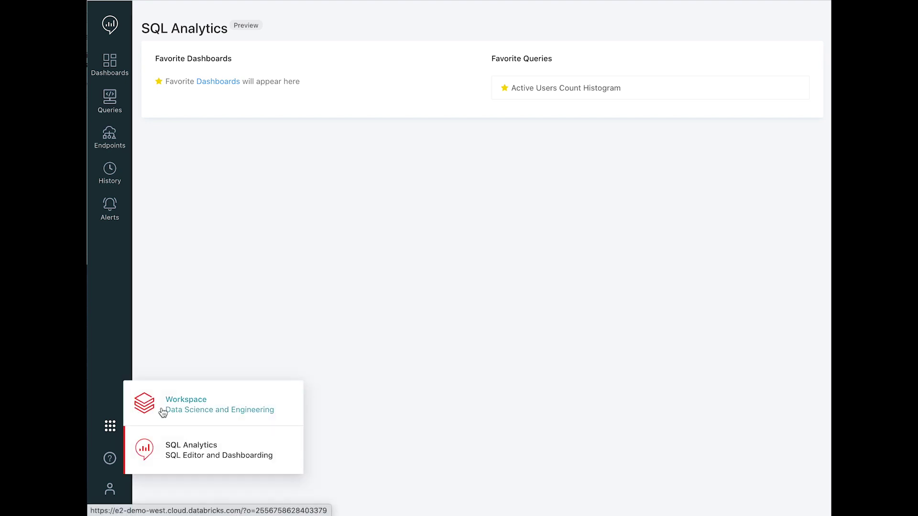
left_click(378, 208)
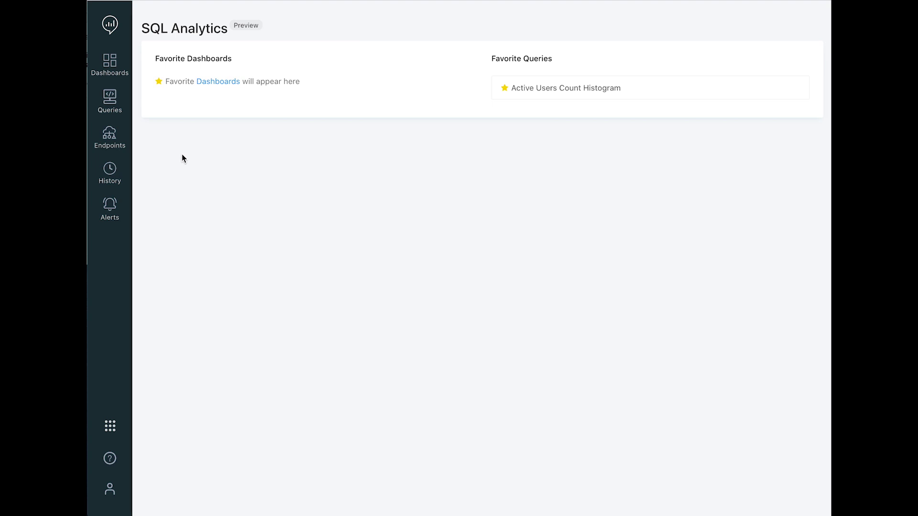
left_click(113, 101)
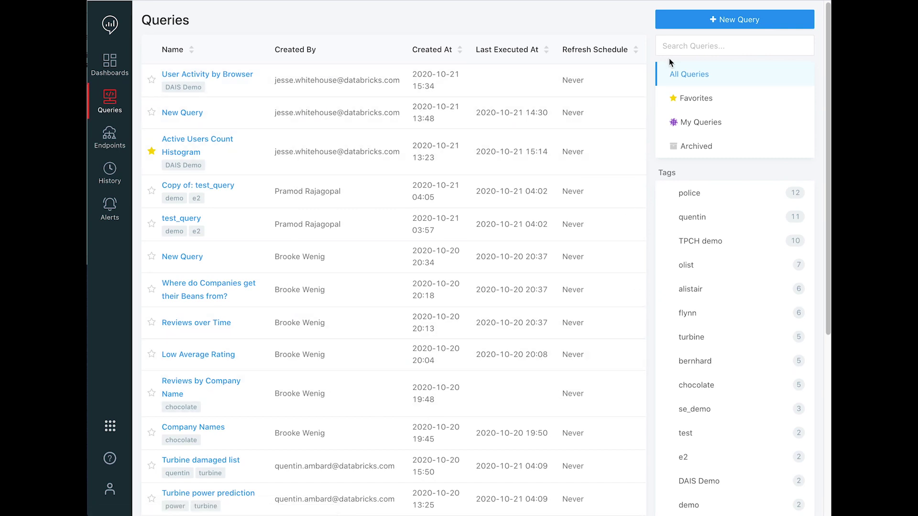
left_click(709, 23)
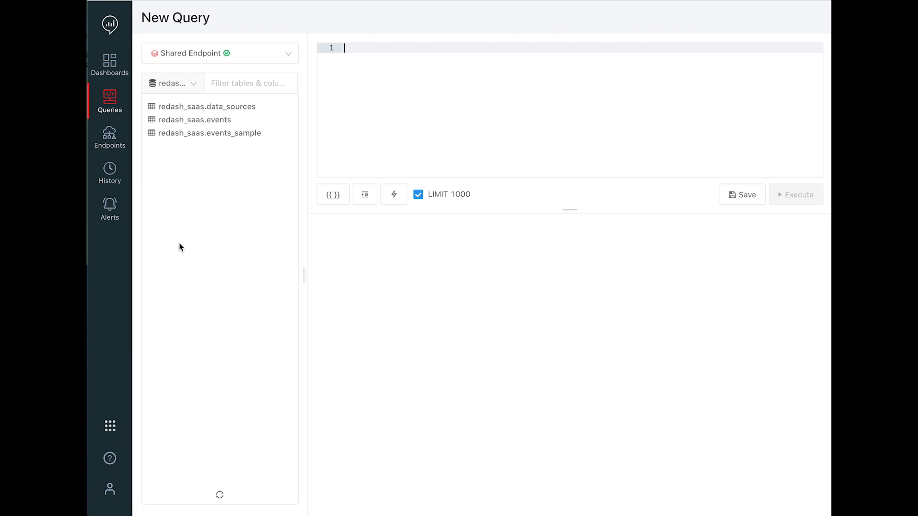
Examine the available endpoints and databases, and the columns of the redash_saas.events and redash_saas.events_sample tables
left_click(288, 54)
left_click(291, 25)
left_click(195, 83)
left_click(236, 389)
left_click(214, 120)
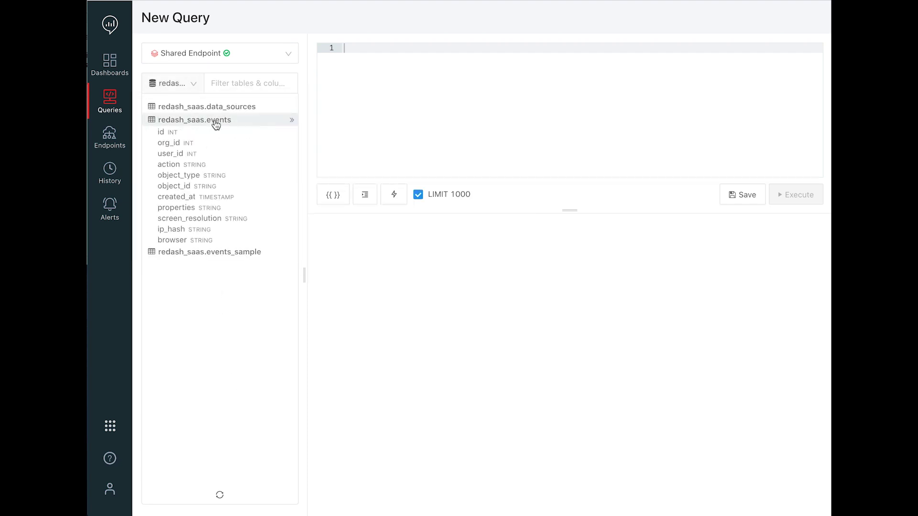
left_click(234, 252)
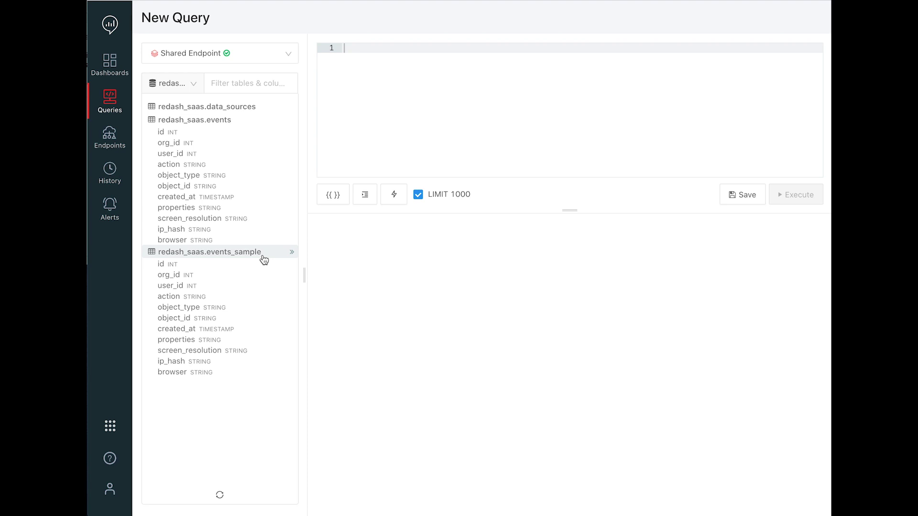
left_click(266, 125)
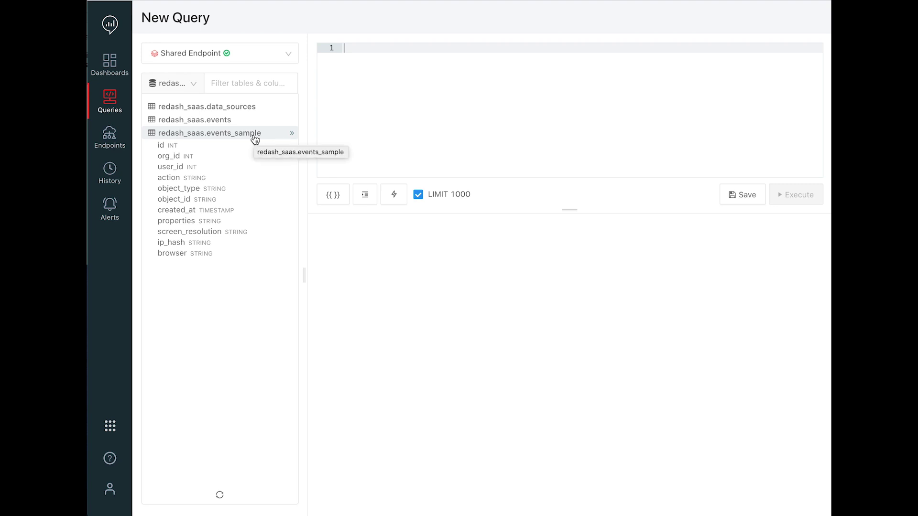
Write and run the query "select browser.browser_family, count(0) from redash_saas.events_sample group by 1 order by 2 desc"
left_click(369, 51)
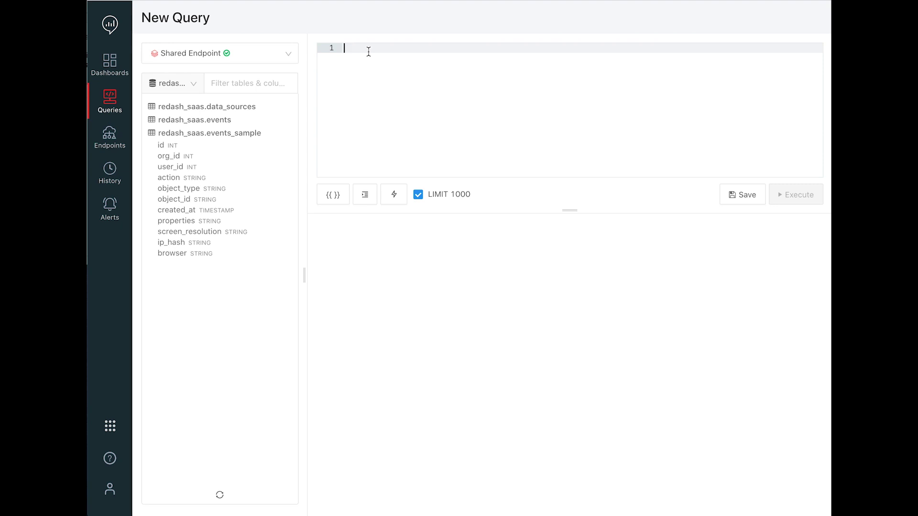
type("sele")
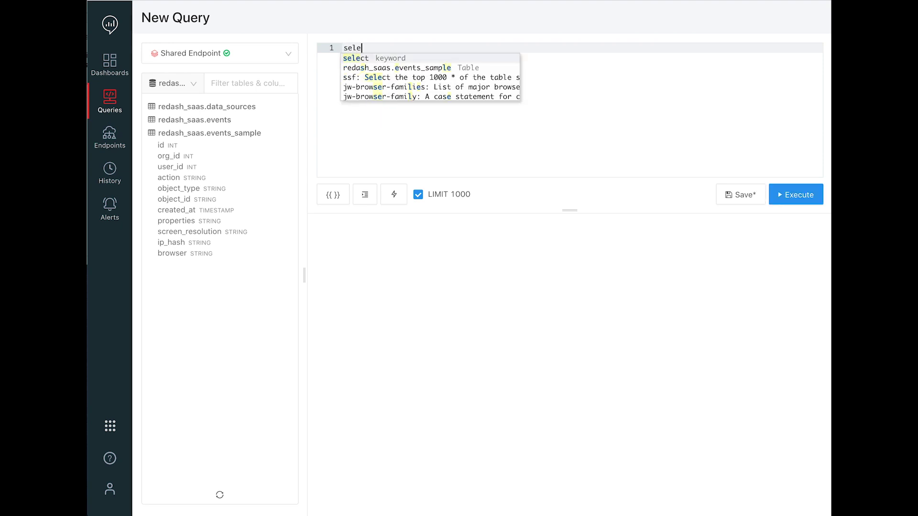
type("ct browser.b")
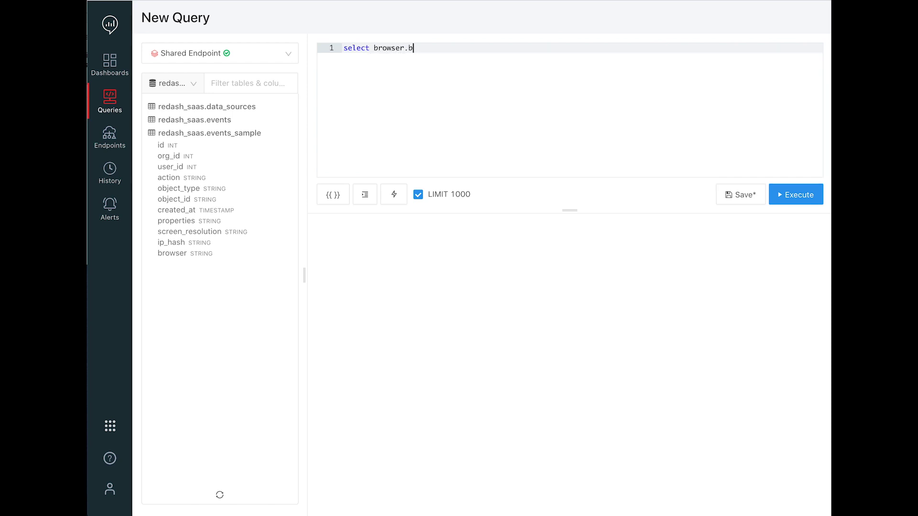
type("rowser_family, c")
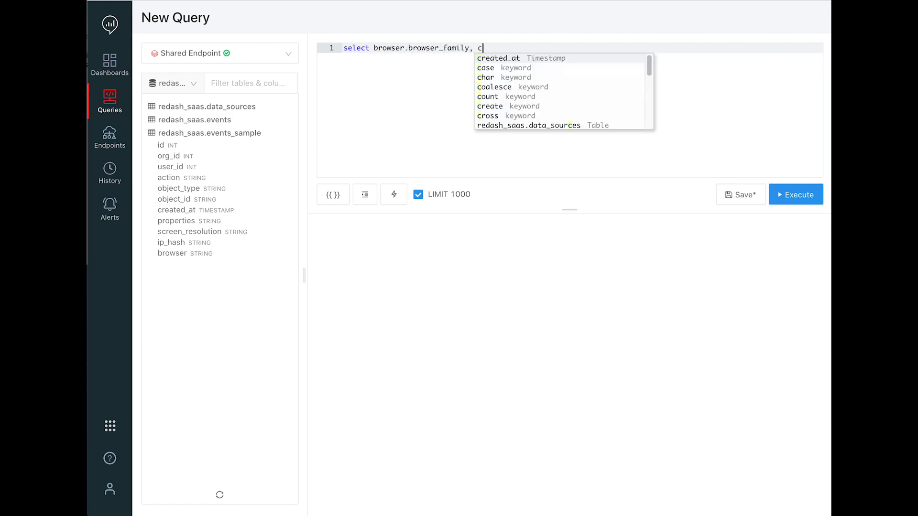
type("ount(0) from redash_saas.events_sam")
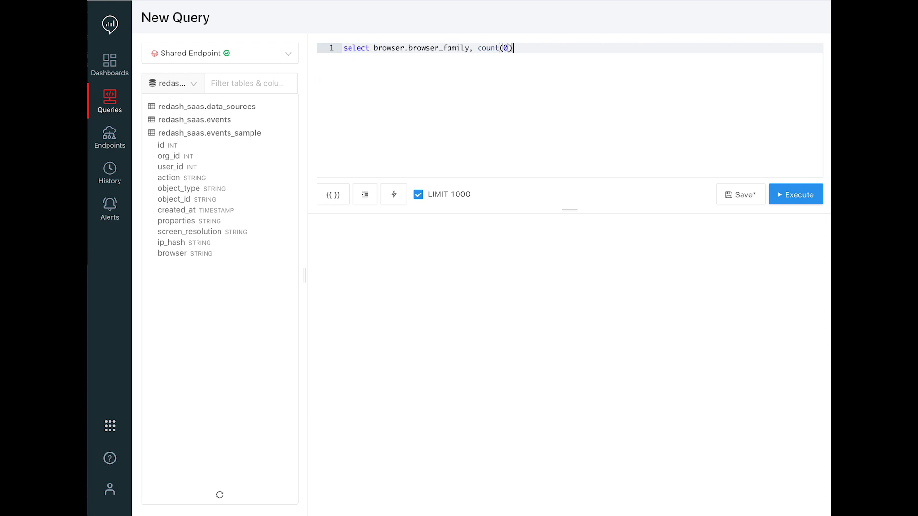
type("ple")
key("Tab")
type("group by 1 or")
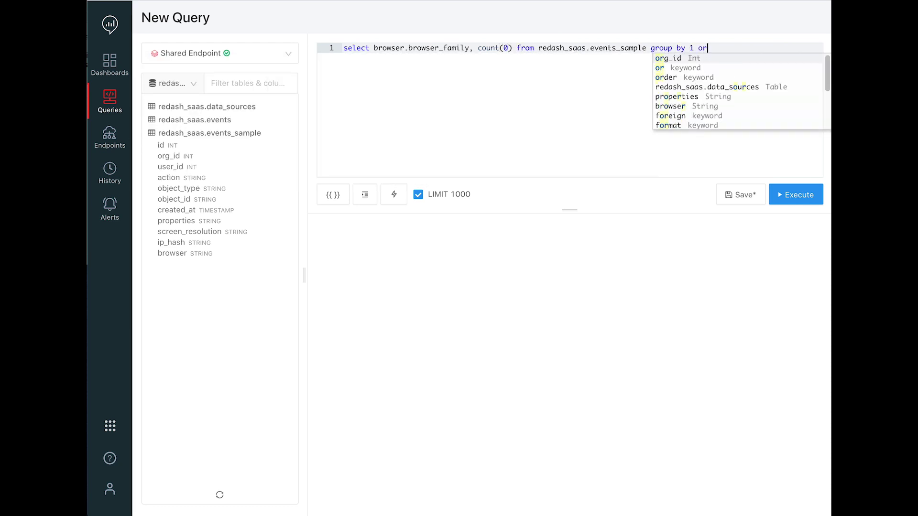
type("der by 2 desc")
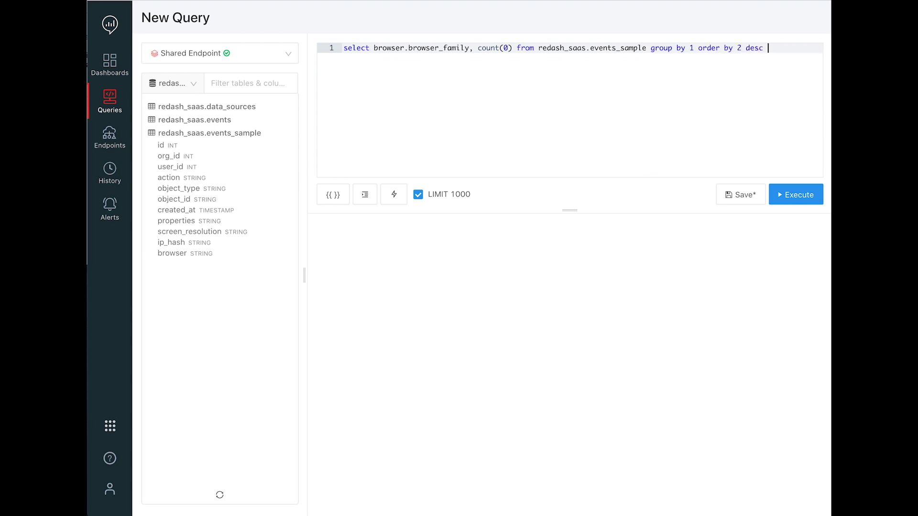
left_click(785, 198)
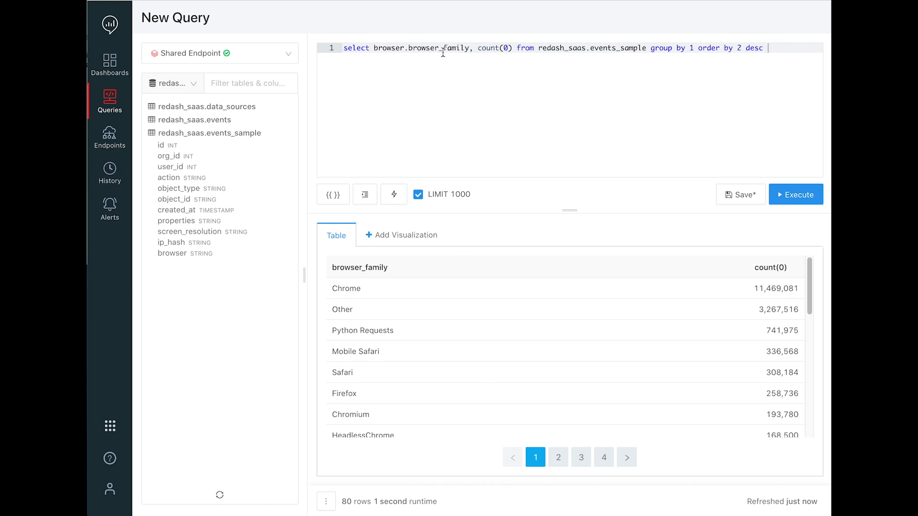
Replace browser.browser_family in the select list with the jw-browser-family CASE snippet, using browser.browser_family as field and browser as alias
double_click(457, 48)
left_click_drag(456, 47, 376, 53)
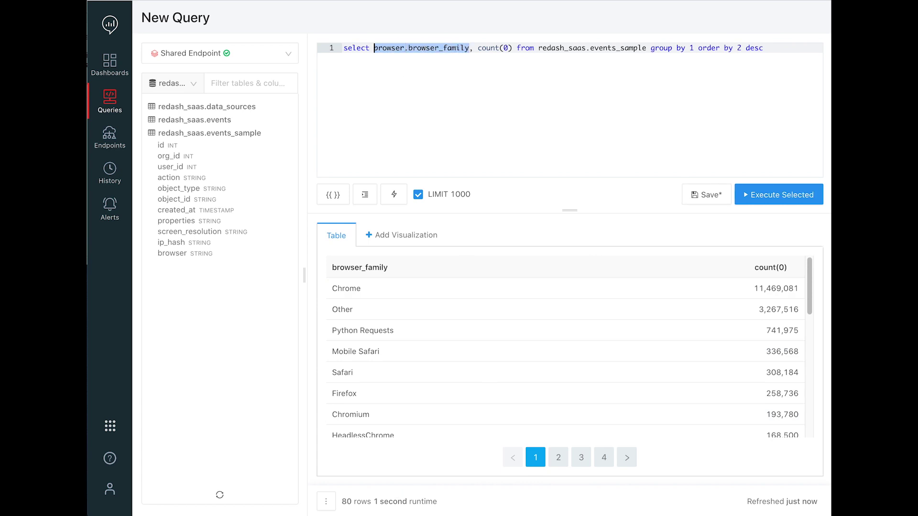
type("jw")
left_click(400, 68)
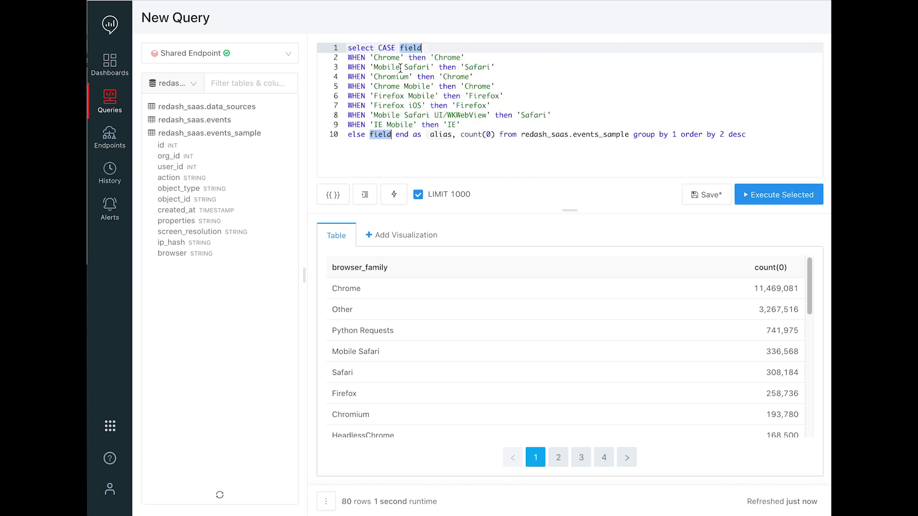
type("browser.")
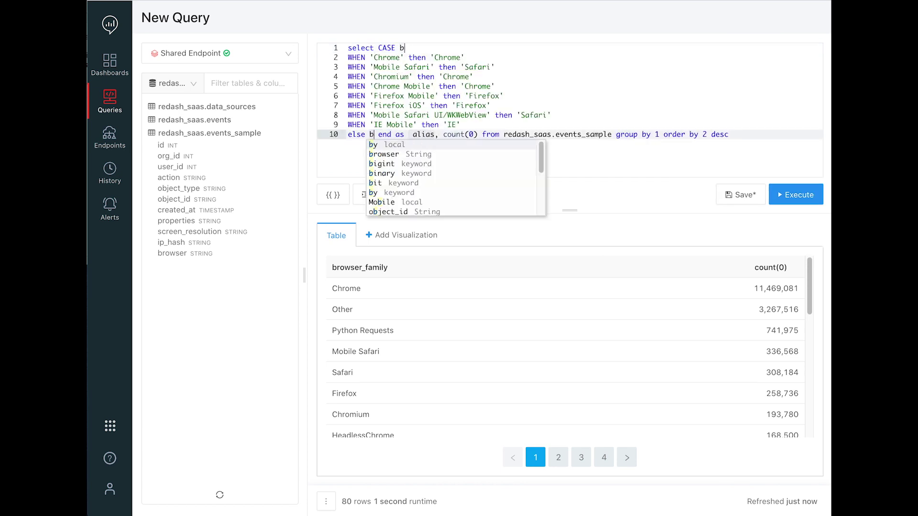
type("browser_fa")
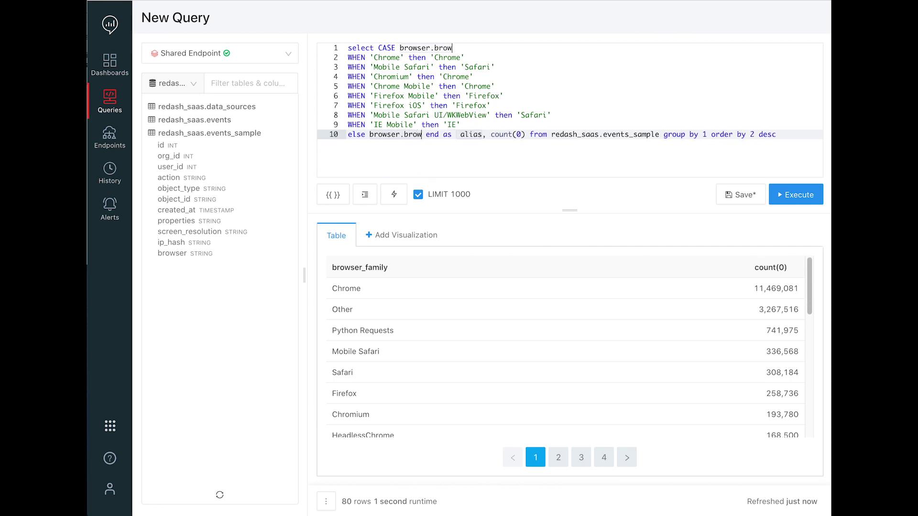
type("mily")
key("Tab")
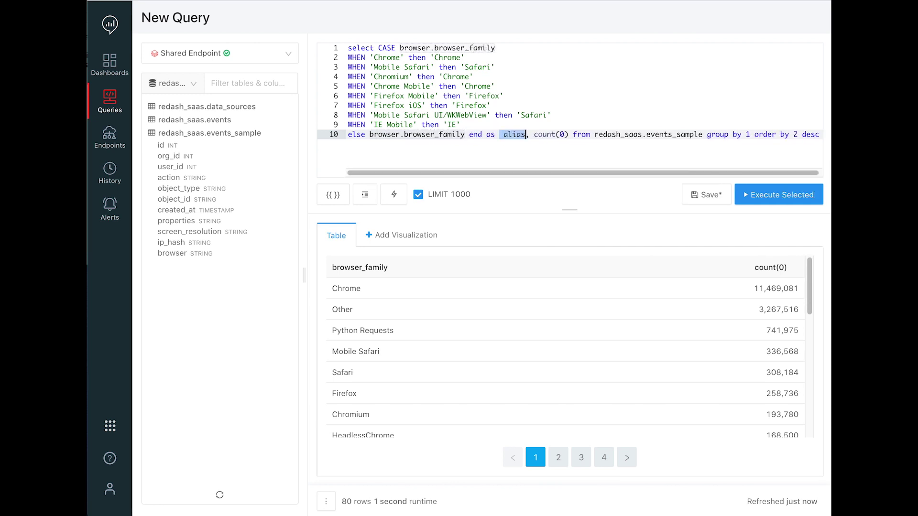
type("browser")
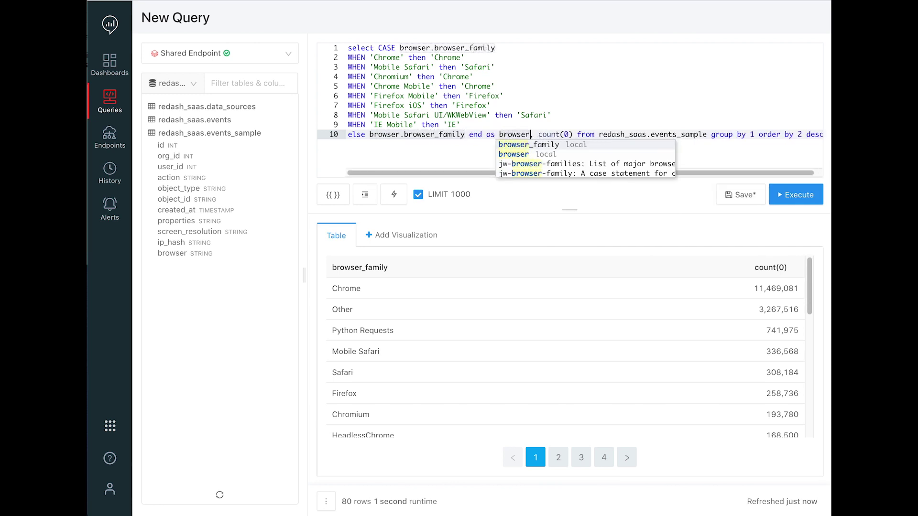
Move the GROUP BY clause below the FROM clause, separated by blank lines
key("End")
left_click(700, 135)
key("Return")
key("Return")
key("Return")
key("Return")
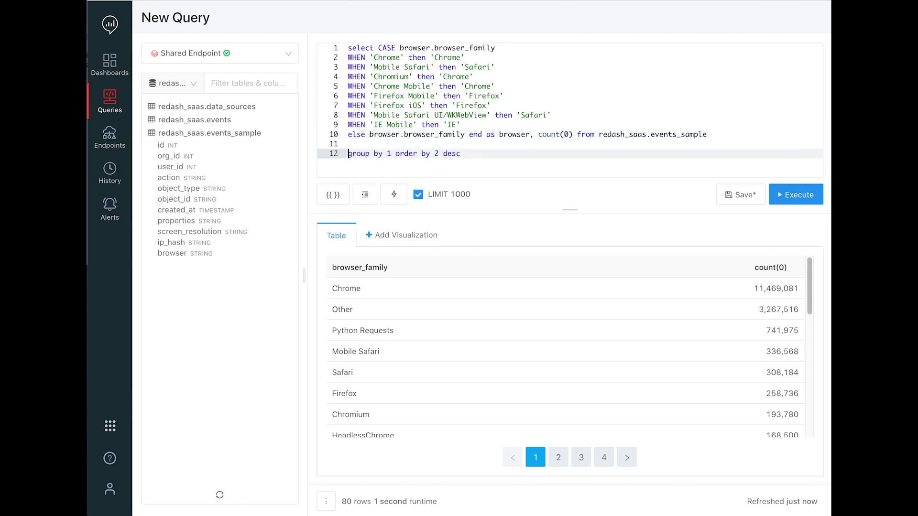
Add a WHERE clause before GROUP BY using the browser family CASE snippet, with browser.browser_family as its field
key("Up")
key("Up")
type("wh")
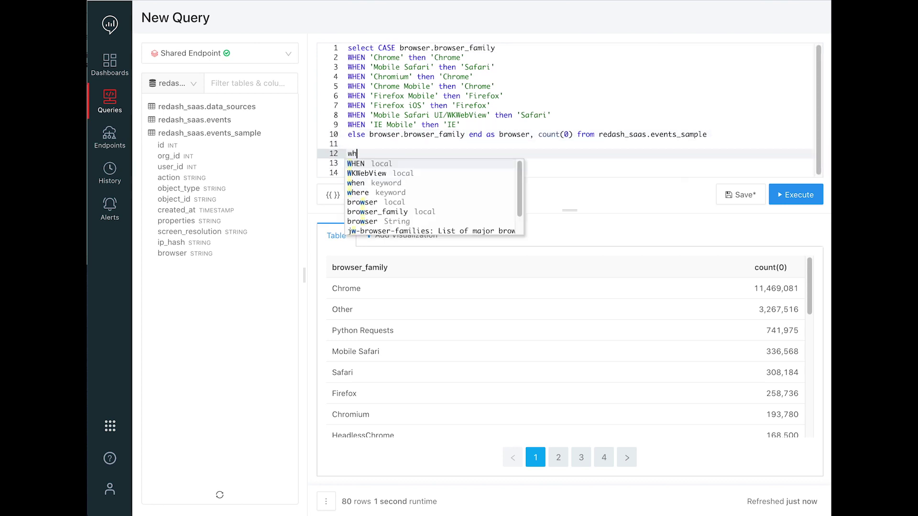
type("ere ca")
key("Return")
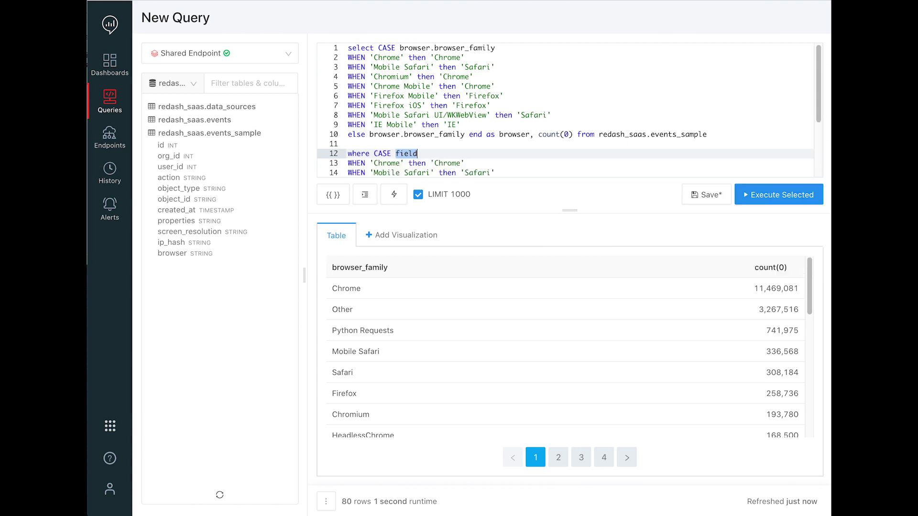
type("browser.")
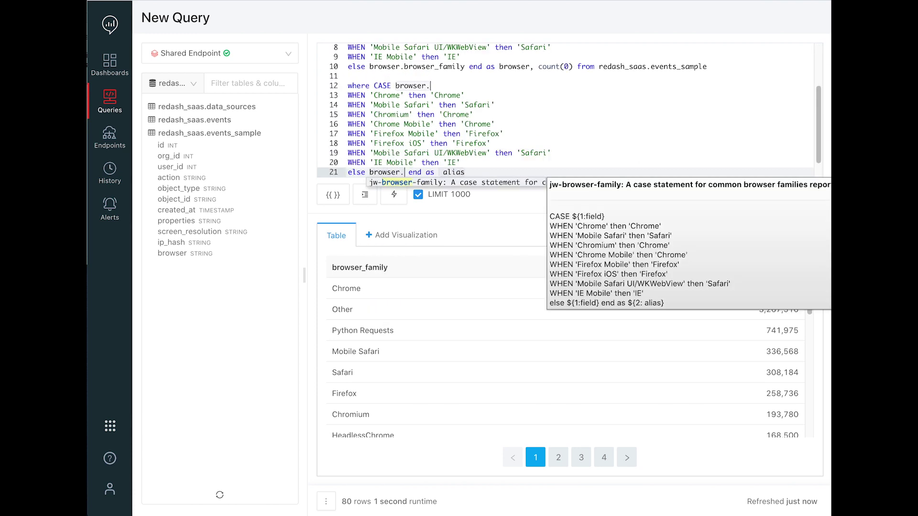
type("browser_family")
Replace the alias ending of the WHERE clause's CASE snippet with IN and the jw-browser-families snippet list
key("Tab")
key("BackSpace")
key("BackSpace")
key("BackSpace")
key("BackSpace")
type("IN jw")
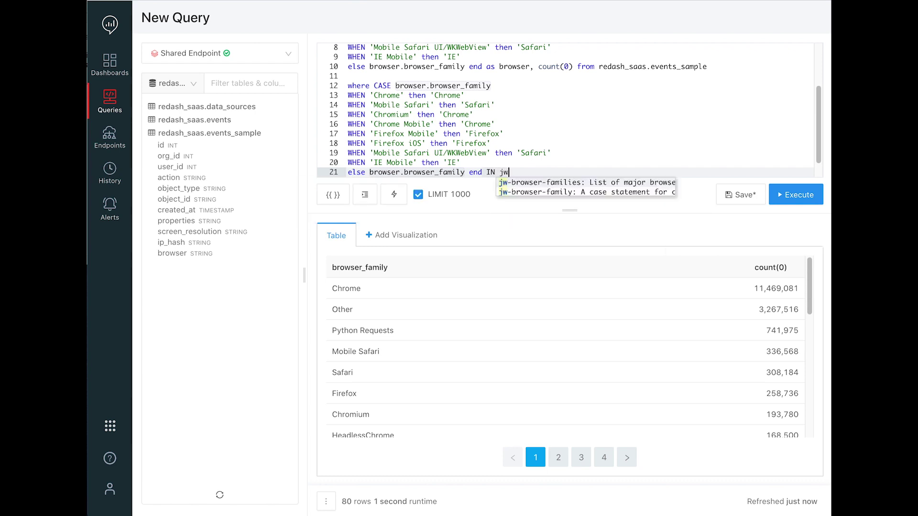
key("Return")
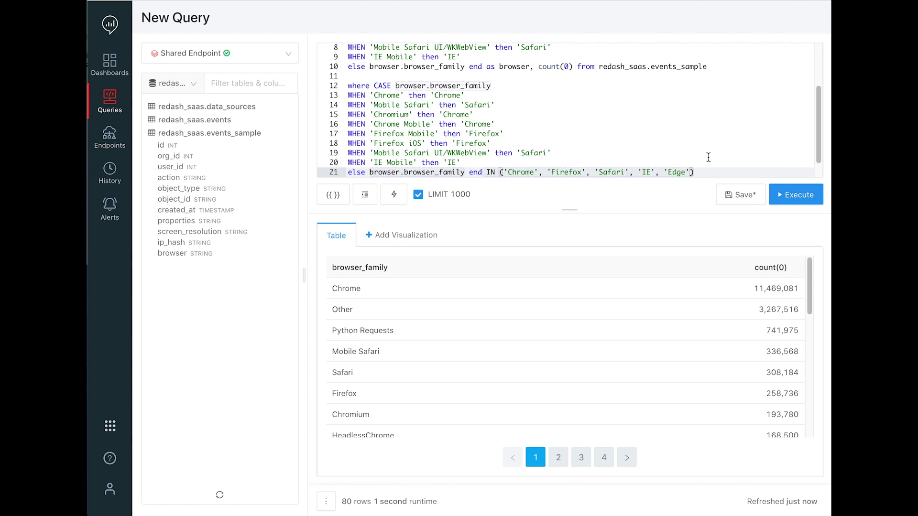
Format the query text and execute the browser-filtered query
mouse_move(818, 136)
left_mouse_down()
mouse_move(810, 80)
mouse_move(810, 149)
left_mouse_up()
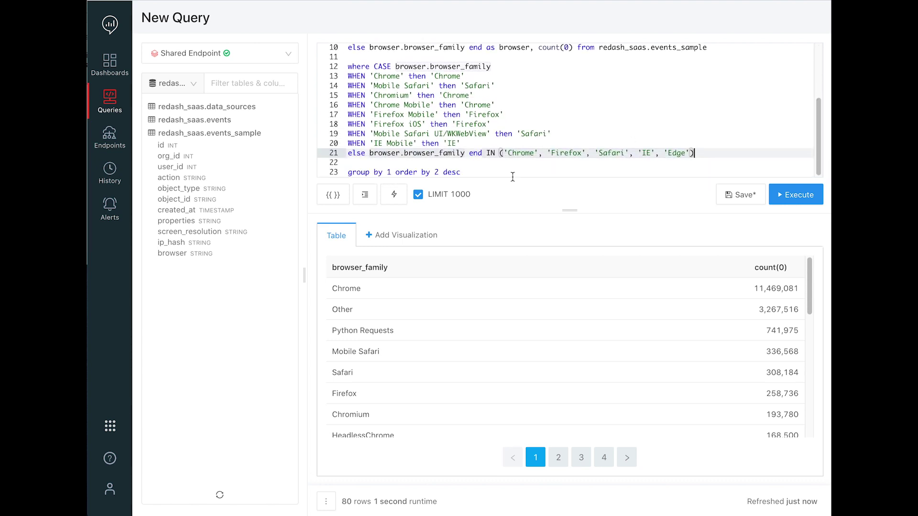
left_click(362, 197)
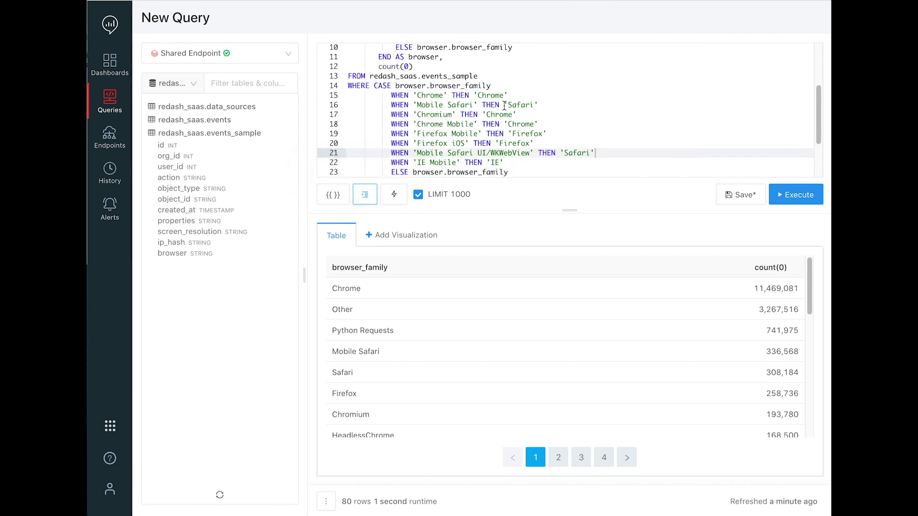
scroll(506, 104, "down", 3)
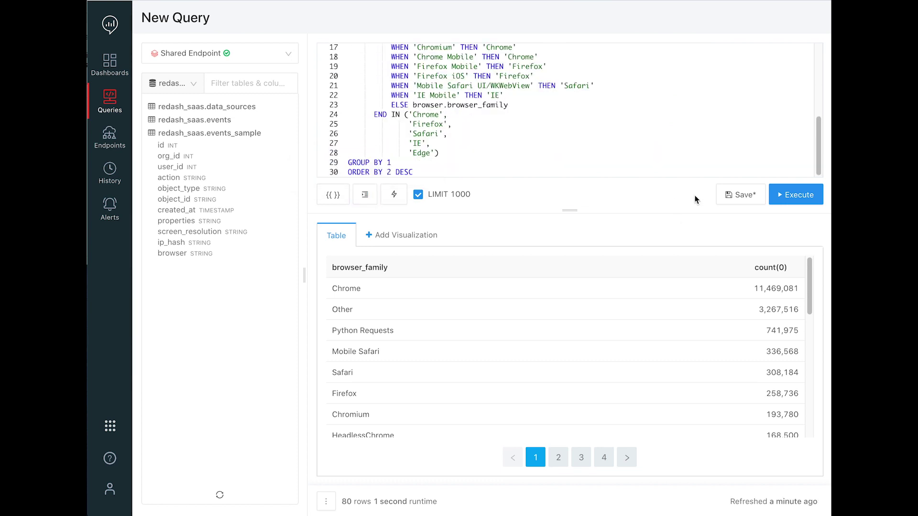
left_click(787, 194)
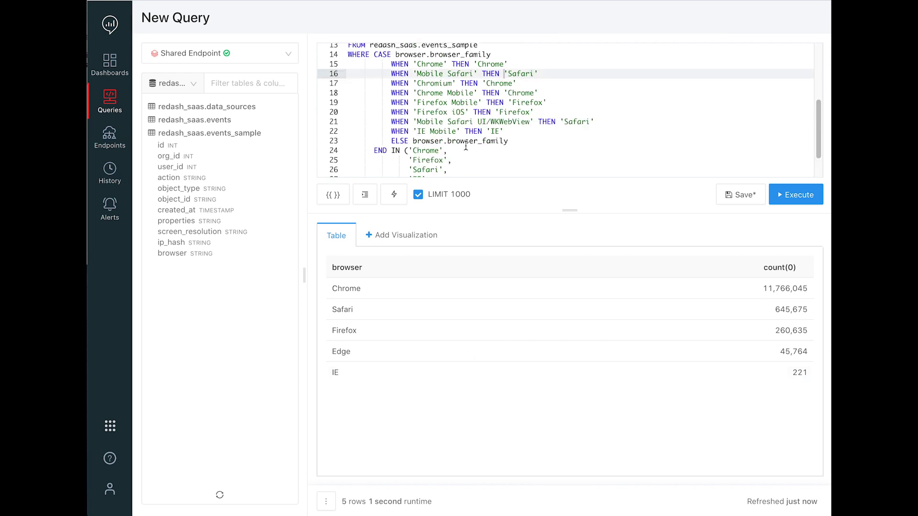
Add a percentage column after count(0) using the pct snippet filled with count(0), and run the query
scroll(465, 145, "up", 5)
left_click(433, 141)
type(",")
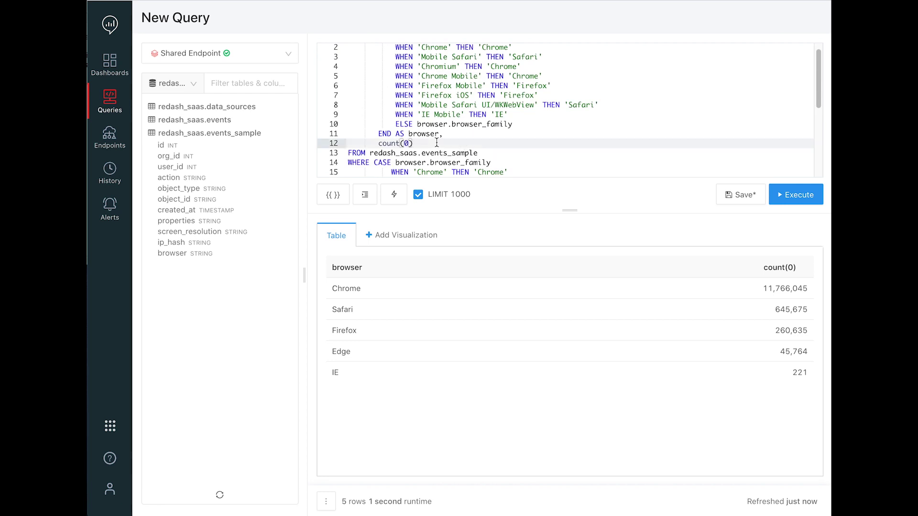
key("Return")
type("pct")
key("Tab")
type("count(0)")
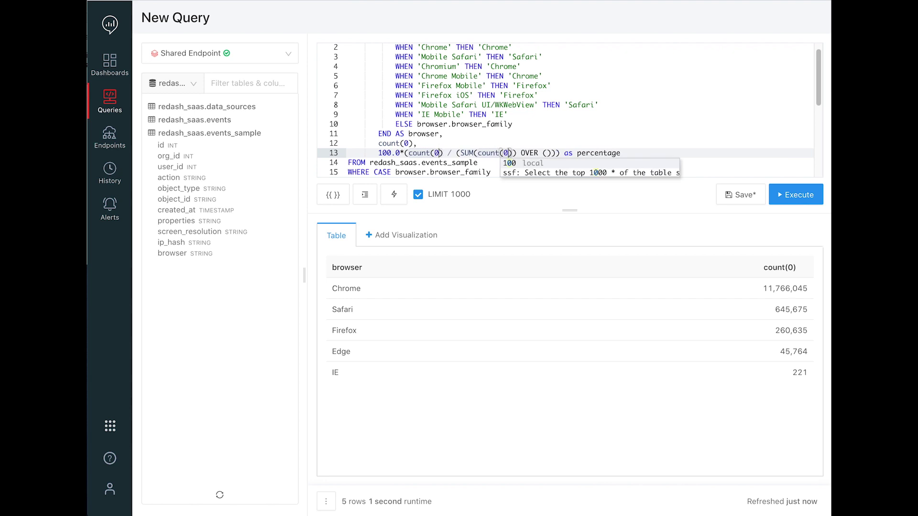
left_click(681, 154)
key("super+Return")
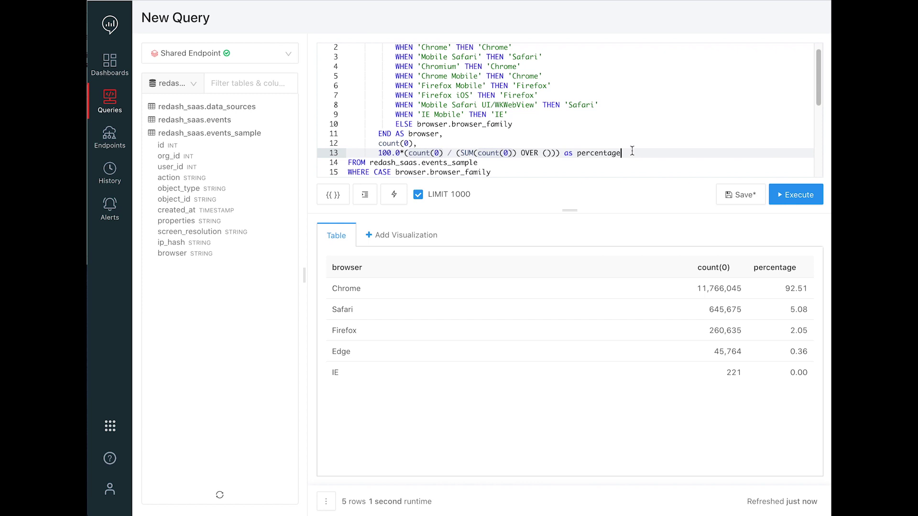
Add a second percentage column below the first using the pct snippet, filled with count(distinct user_id)
type(",")
key("Return")
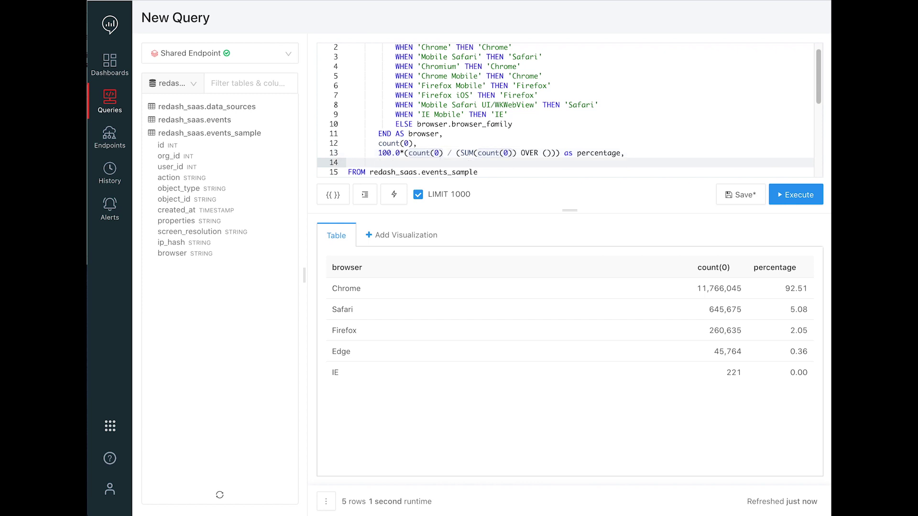
type("pct")
key("Tab")
type("count(distinc")
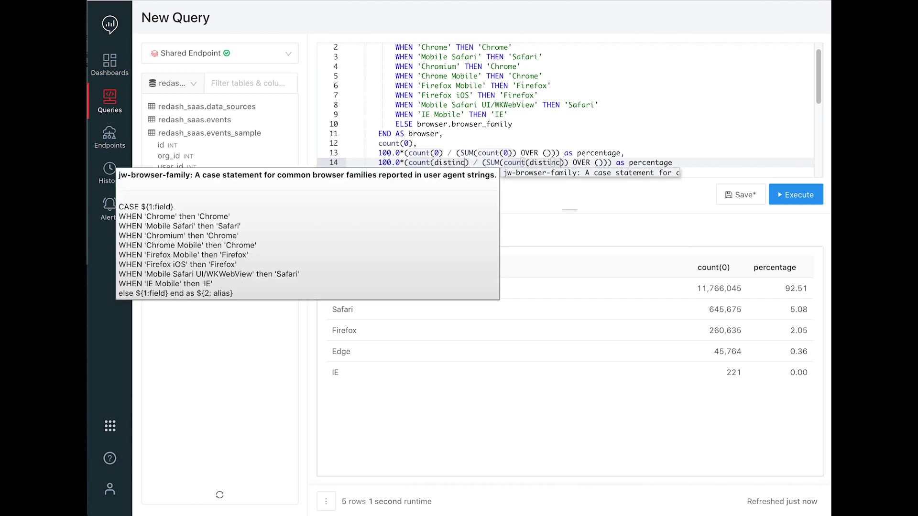
type("t user_id")
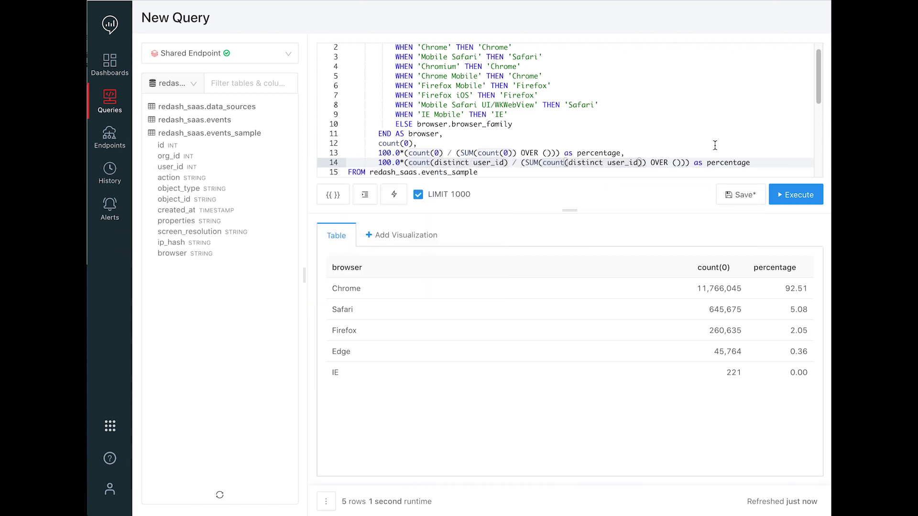
left_click(715, 145)
Rename the two percentage column aliases to visit_pct and user_pct, and execute the query
double_click(591, 153)
type("visit_pct")
double_click(712, 162)
type("user_pct")
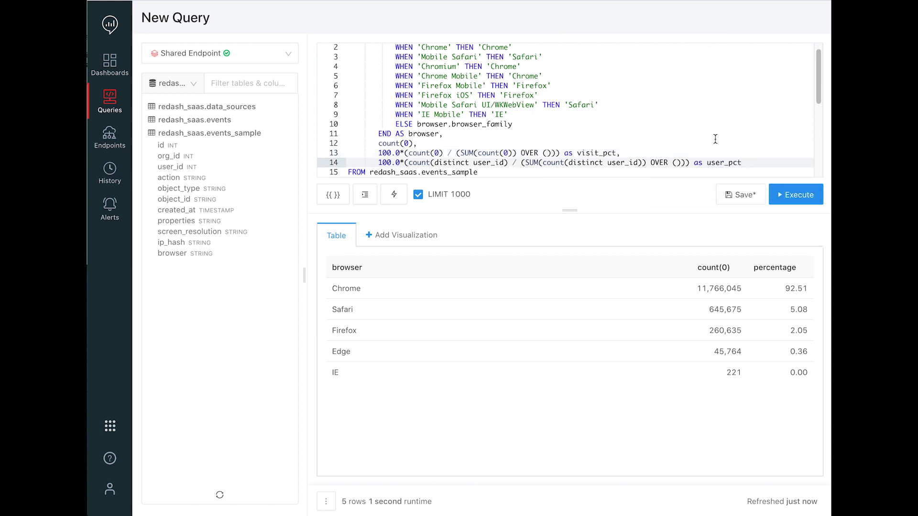
left_click(715, 140)
left_click(786, 201)
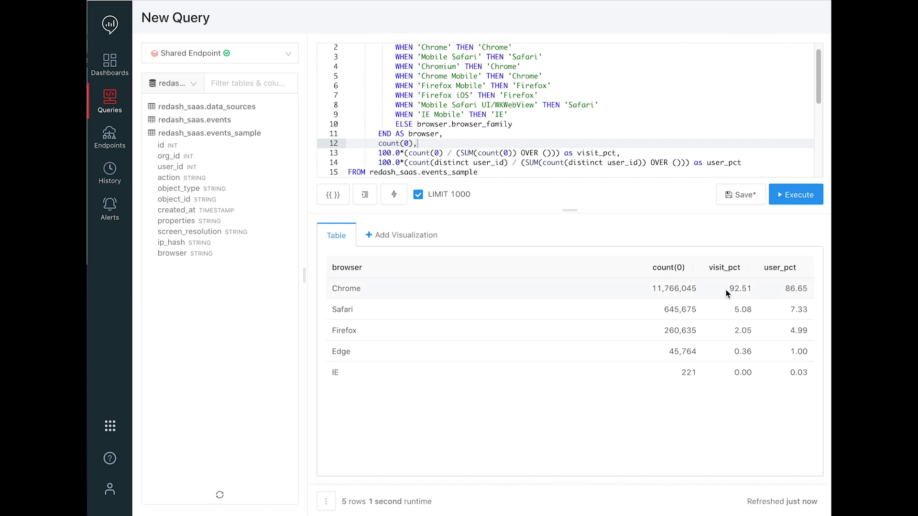
Save the query and rename it "User Visits Detail"
left_click(738, 194)
left_click(218, 20)
left_click_drag(218, 20, 163, 19)
type("User ")
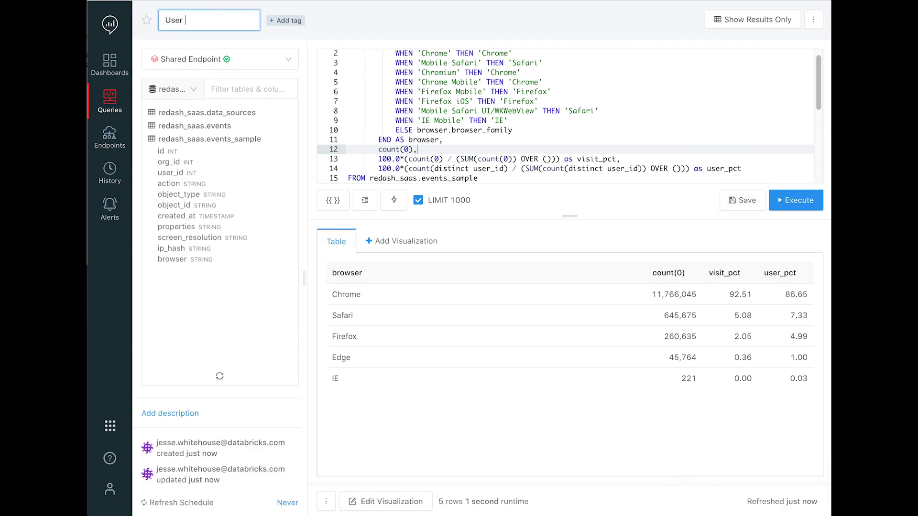
type("Visits Detail")
key("Return")
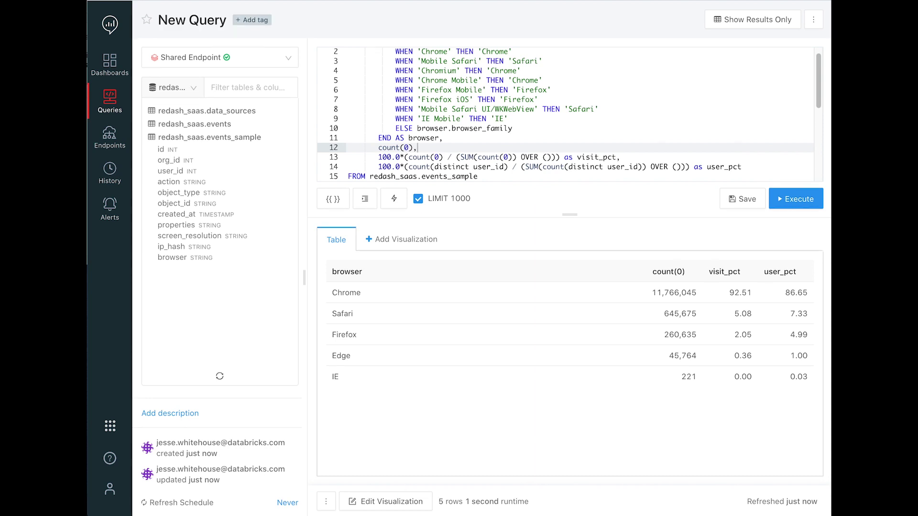
Tag the query with the existing DAIS Demo tag
left_click(279, 22)
type("Dai")
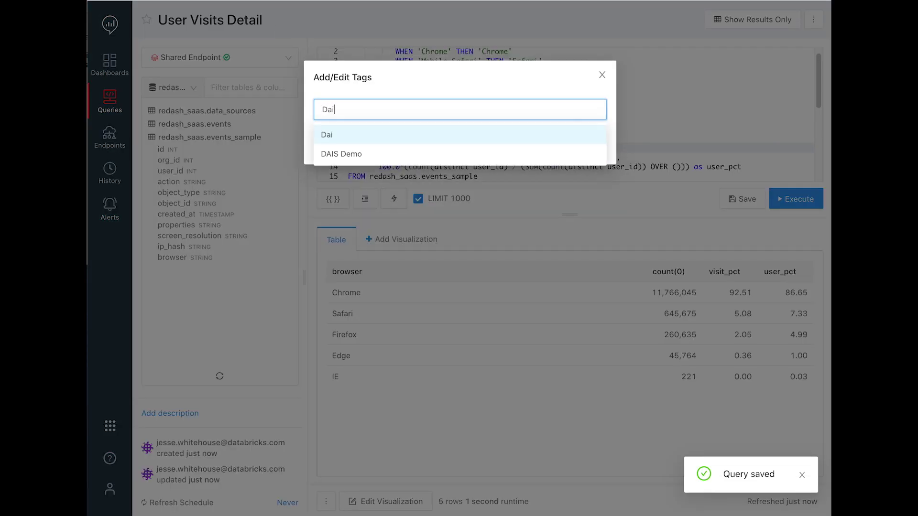
left_click(344, 153)
left_click(454, 84)
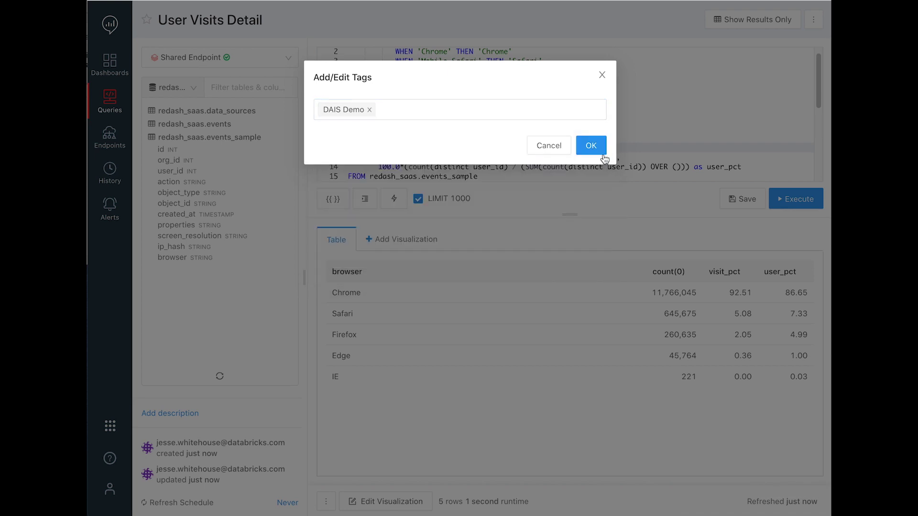
left_click(591, 147)
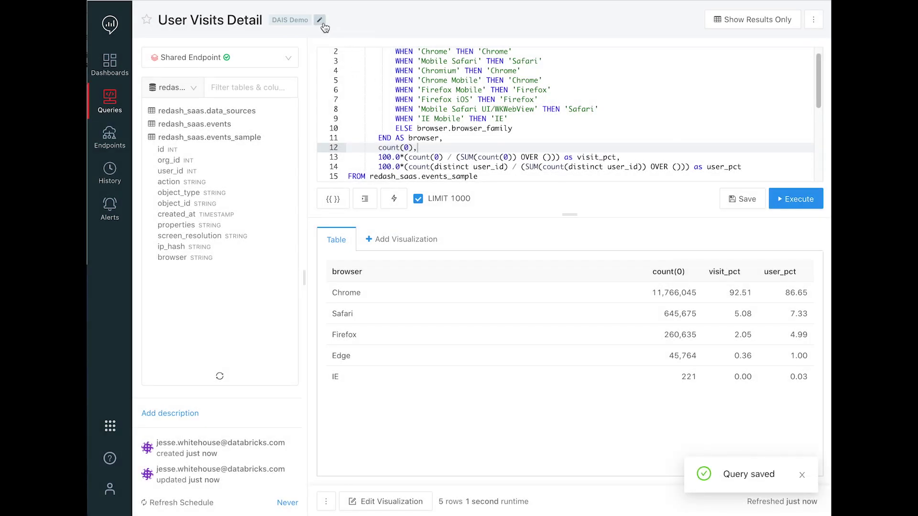
left_click(320, 21)
left_click(579, 143)
Add the query description "Summarizes user browser families."
left_click(166, 417)
type("Summarizes user browser families.")
key("Return")
Create a bar chart visualization with browser as the X column and user_pct and visit_pct as Y columns
left_click(397, 240)
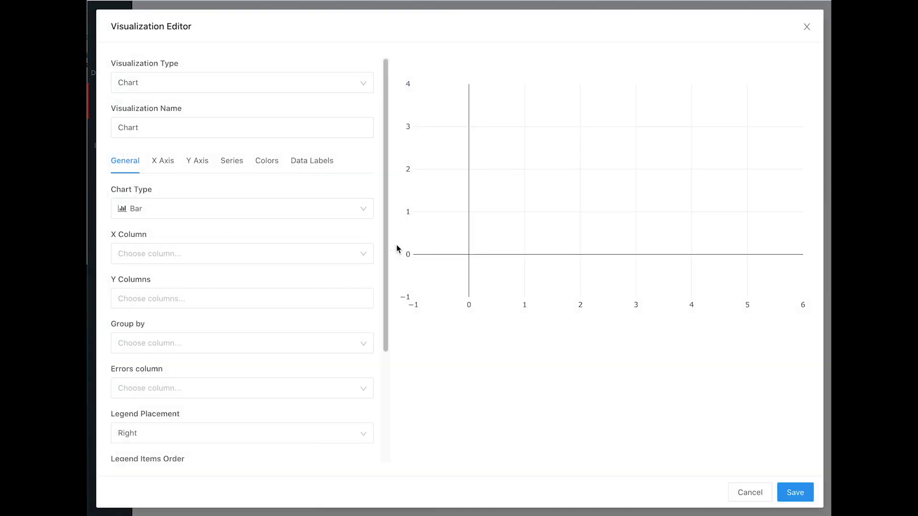
left_click(230, 259)
left_click(159, 282)
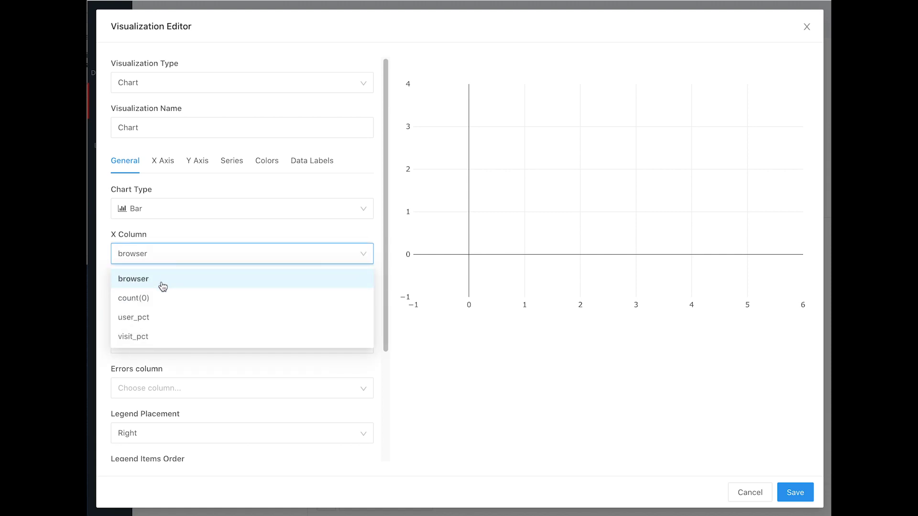
left_click(167, 298)
left_click(143, 342)
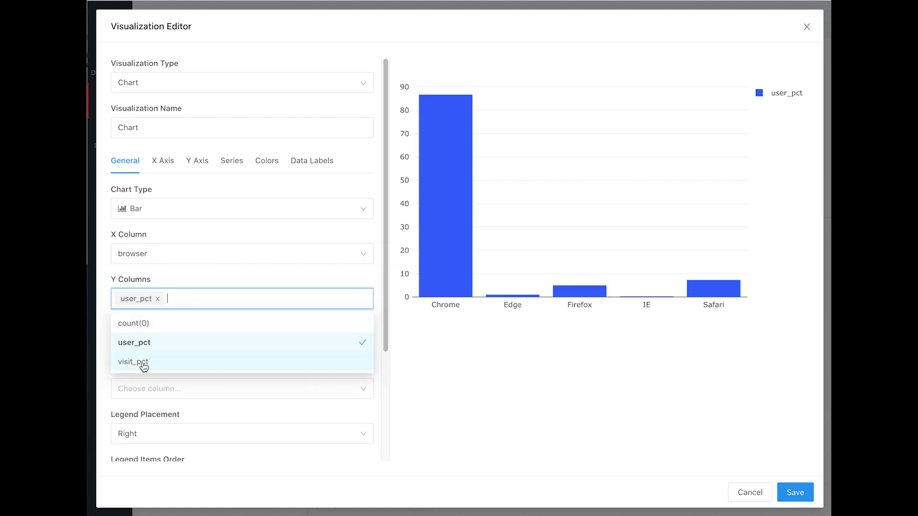
left_click(145, 364)
left_click(468, 379)
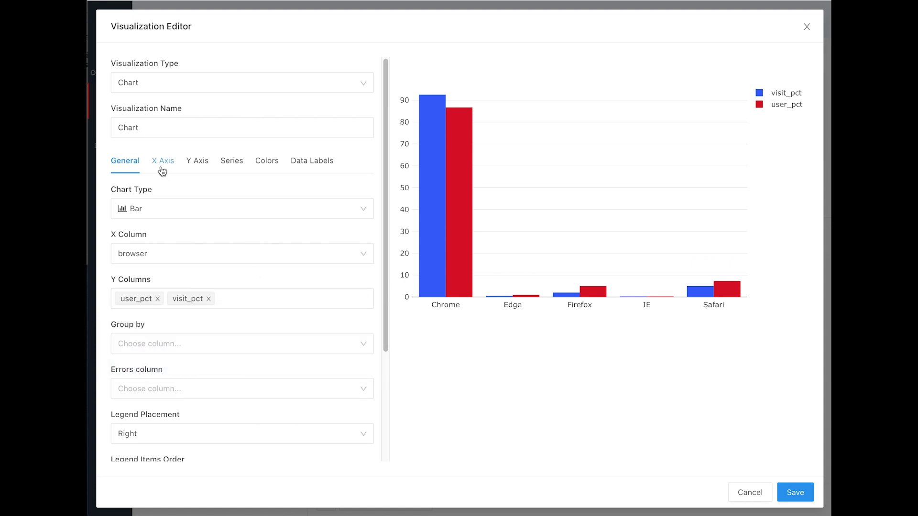
Disable value sorting on the chart's X axis and save the visualization
left_click(163, 171)
left_click(128, 280)
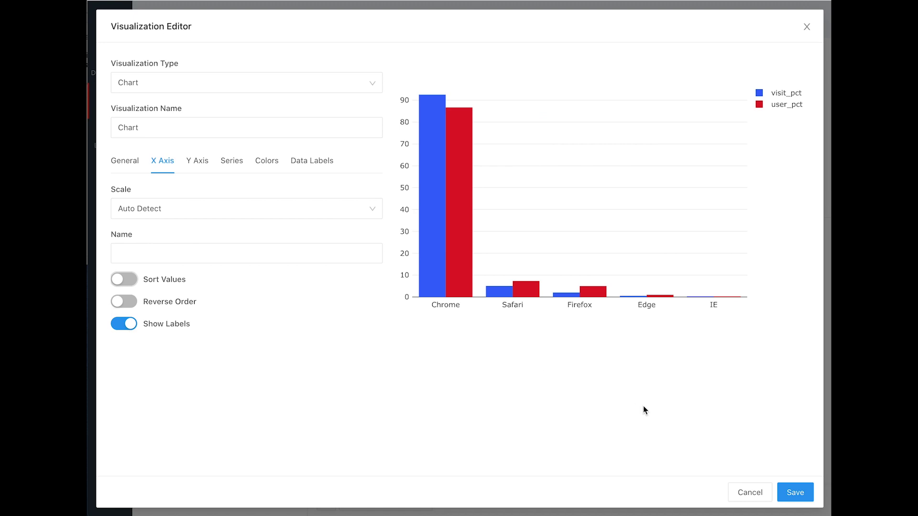
left_click(782, 491)
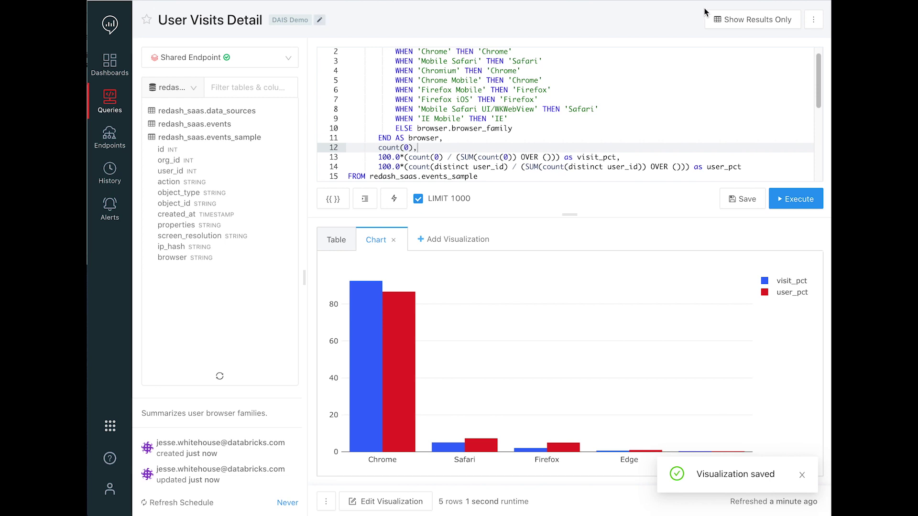
Begin an extra WHERE condition after the browser family list, reading "and browser.is_desktop ="
scroll(478, 82, "down", 3)
scroll(478, 82, "down", 3)
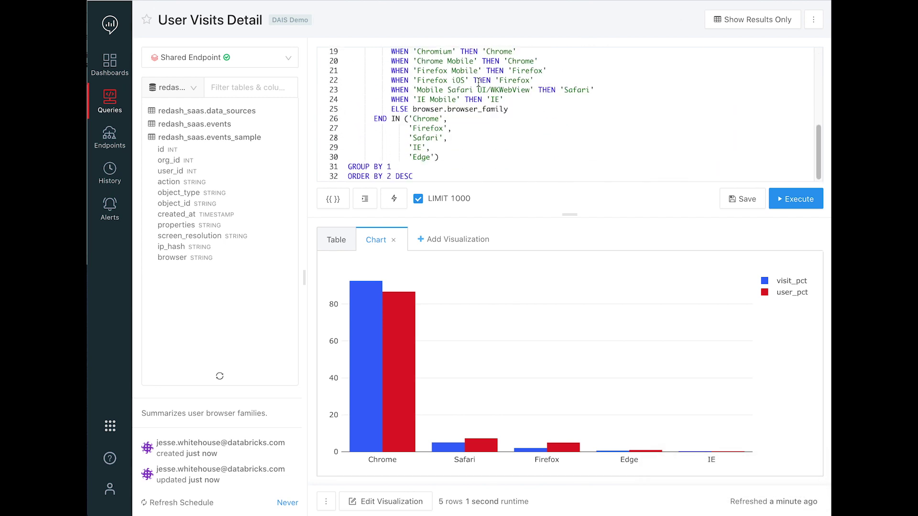
scroll(479, 83, "up", 5)
scroll(436, 159, "down", 5)
left_click(436, 159)
key("Return")
key("Return")
key("BackSpace")
key("BackSpace")
type("and")
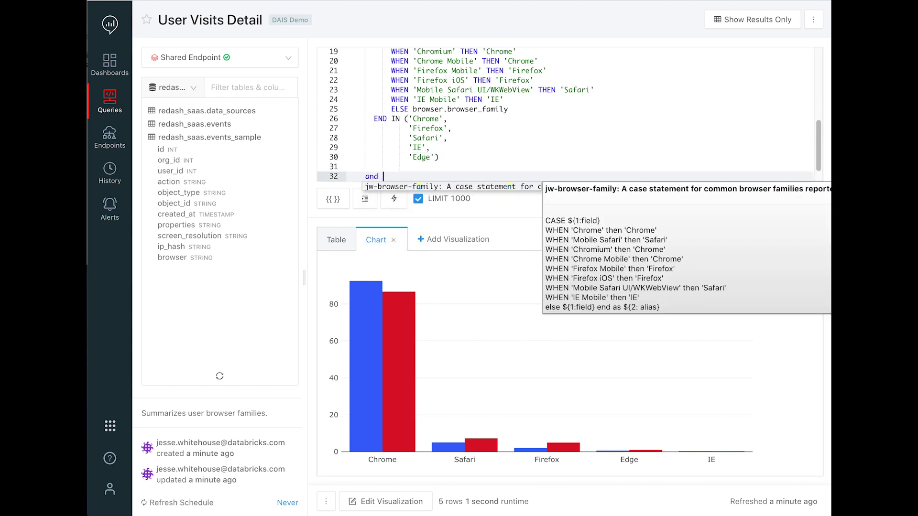
key("Escape")
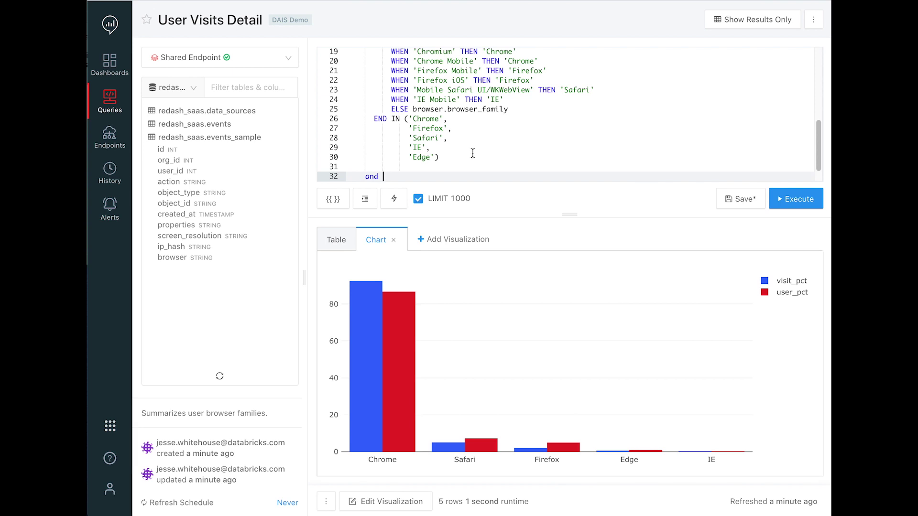
type("bro")
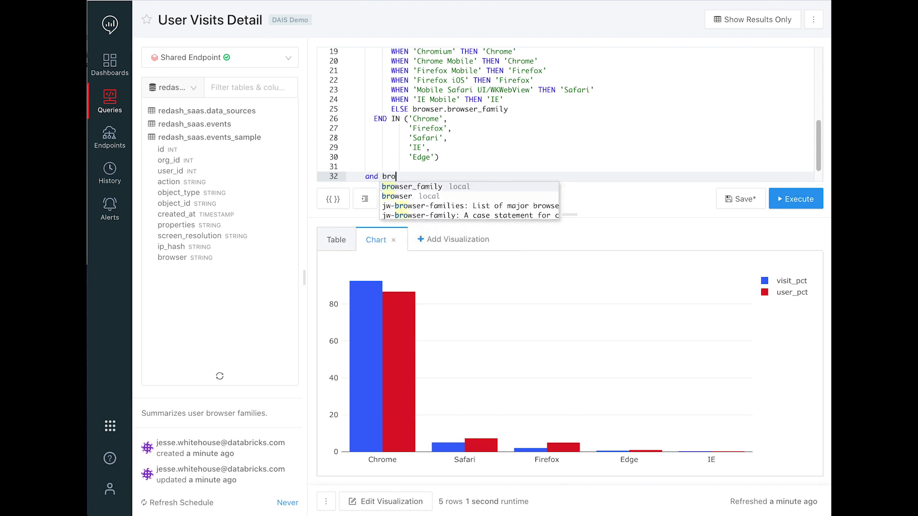
type("wser.is_desk")
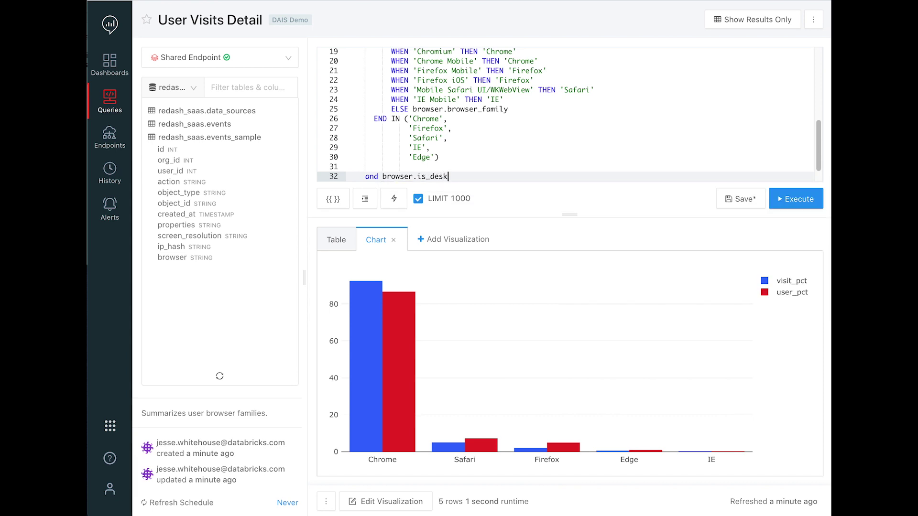
type("top -")
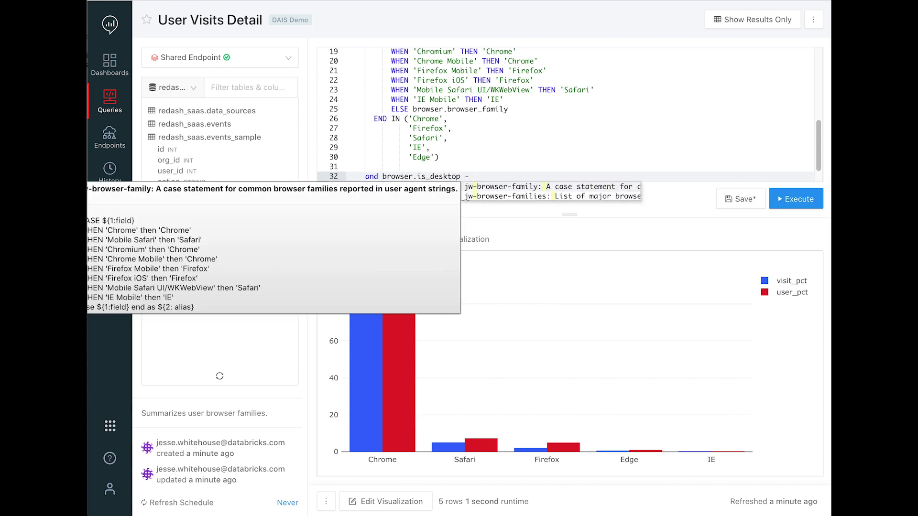
key("BackSpace")
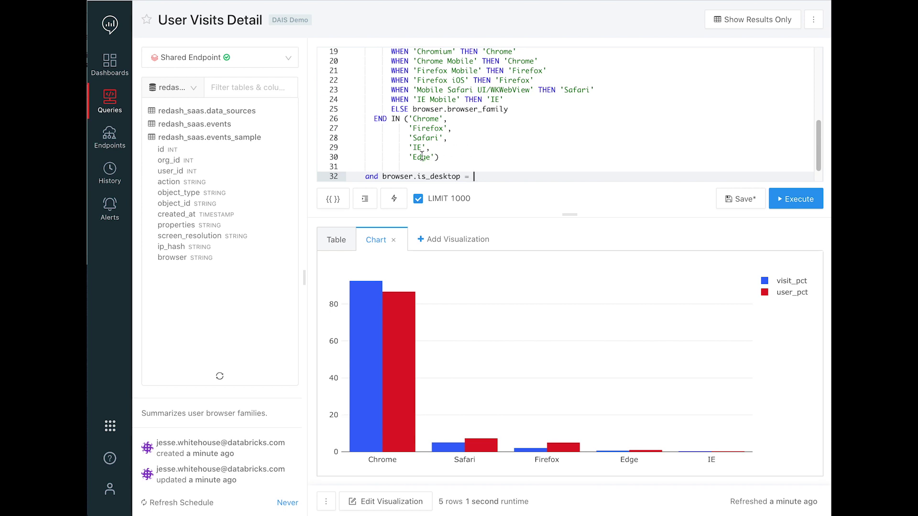
Start a new query parameter at the end of the condition, with keyword is_desktop and title "Is Desktop?"
left_click(339, 205)
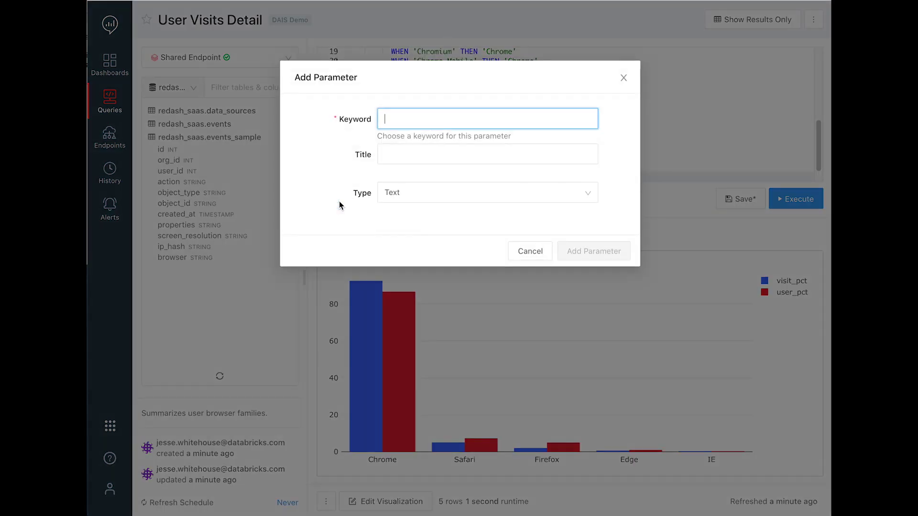
type("is_desktop")
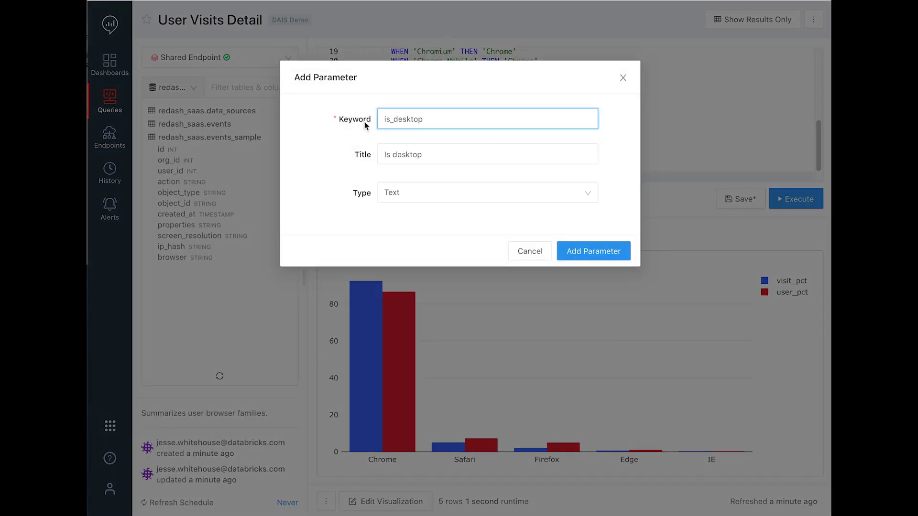
left_click(450, 151)
type("?")
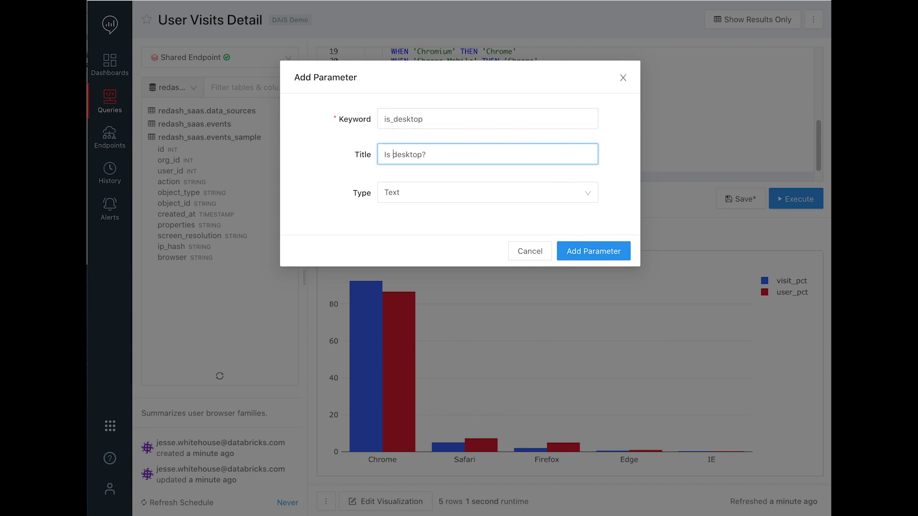
key("BackSpace")
type("D")
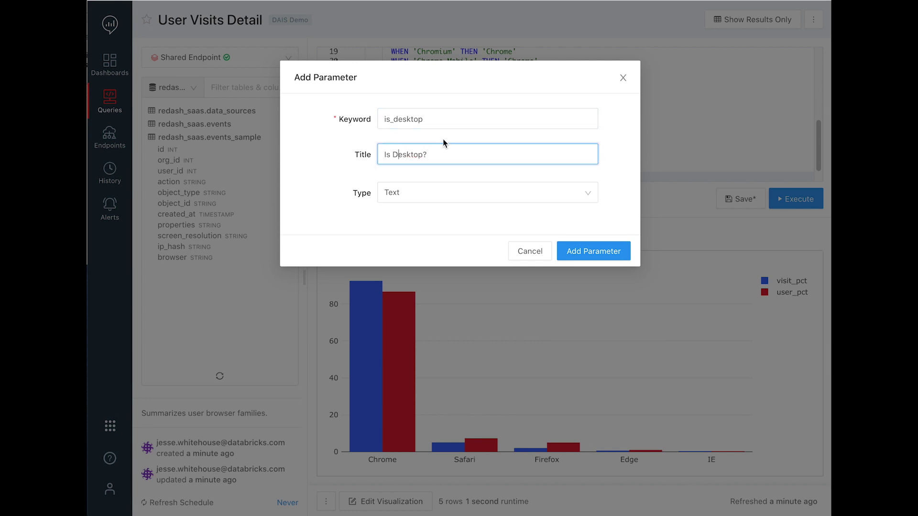
Make the parameter a Dropdown List with the values true and false, and add it to the query
left_click(429, 197)
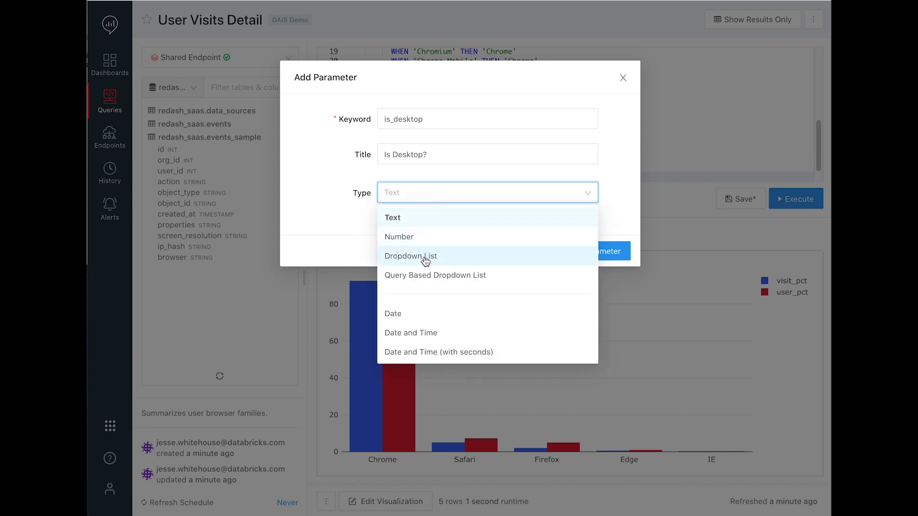
scroll(425, 261, "down", 2)
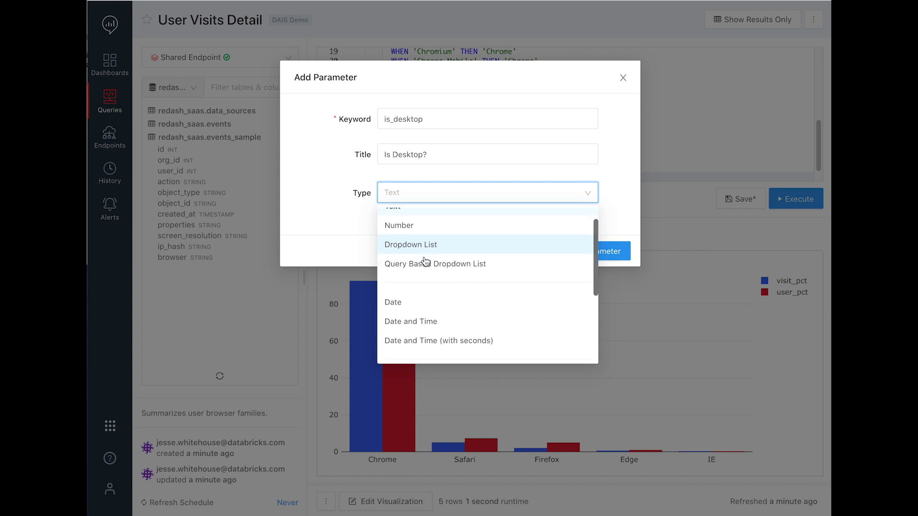
left_click(432, 232)
left_click(462, 228)
type("true")
key("Return")
type("false")
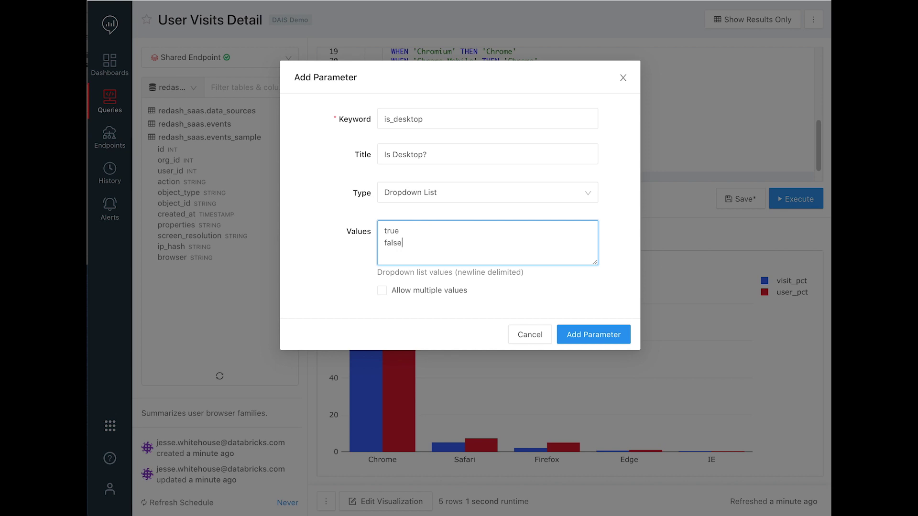
left_click(610, 331)
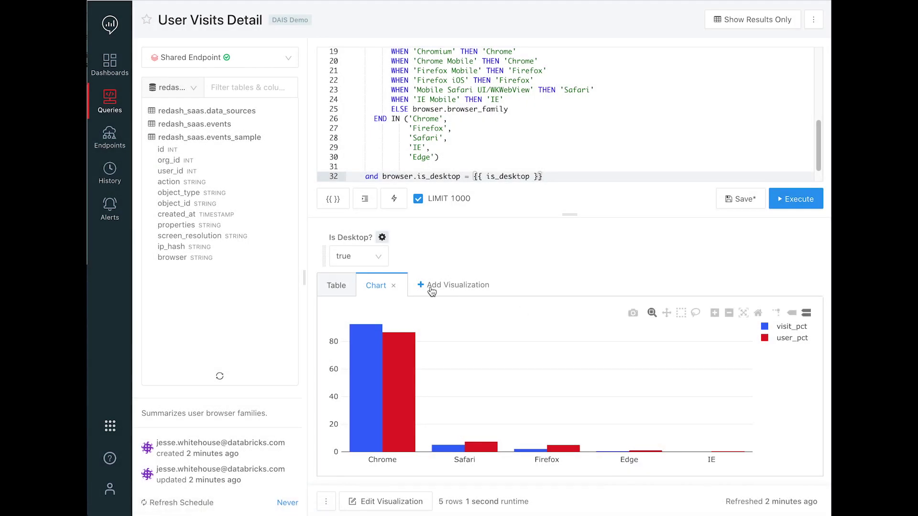
Apply false for the Is Desktop? parameter and save the query with its results table shown
left_click(380, 255)
left_click(347, 300)
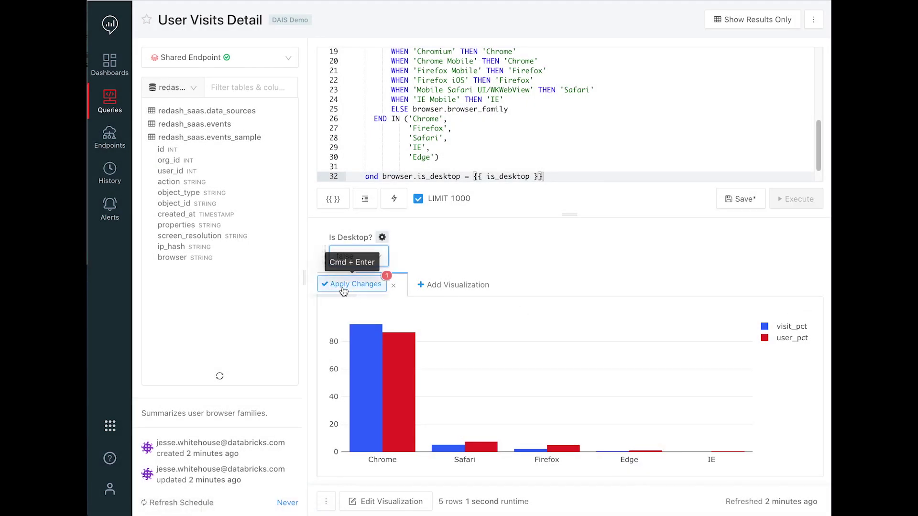
left_click(342, 287)
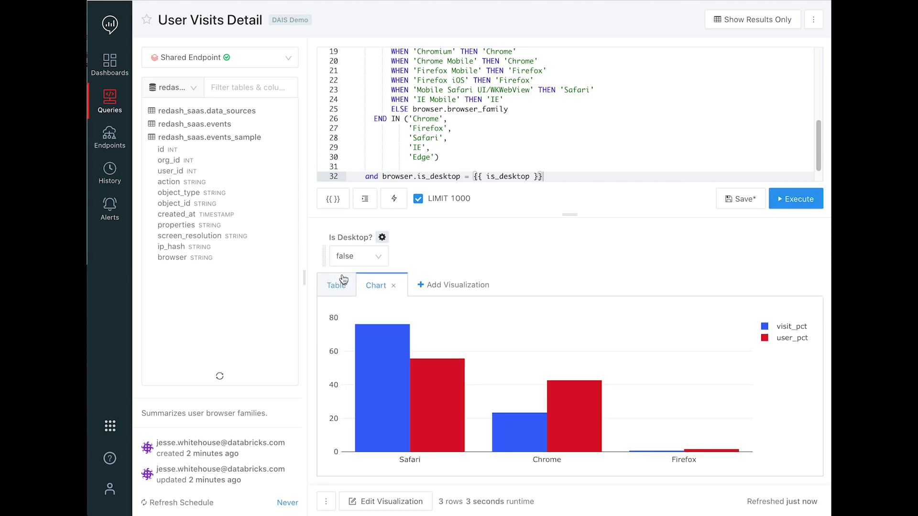
left_click(338, 286)
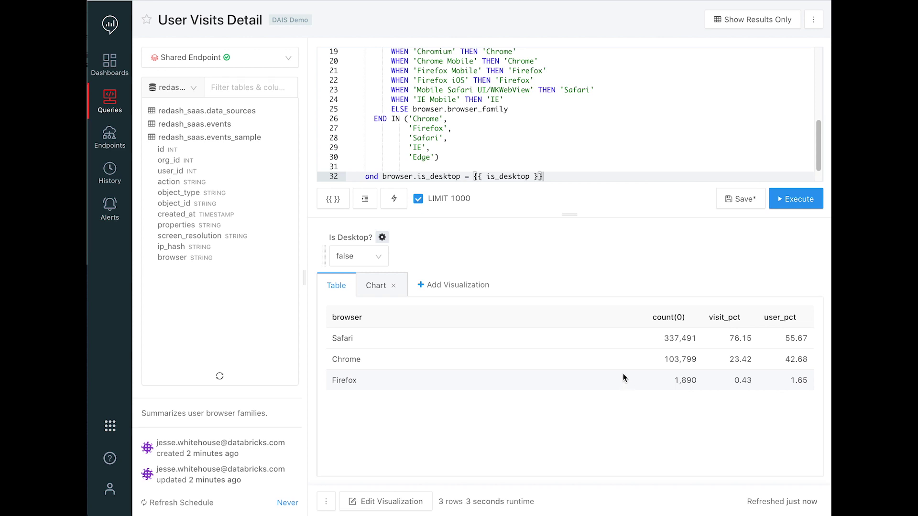
left_click(736, 201)
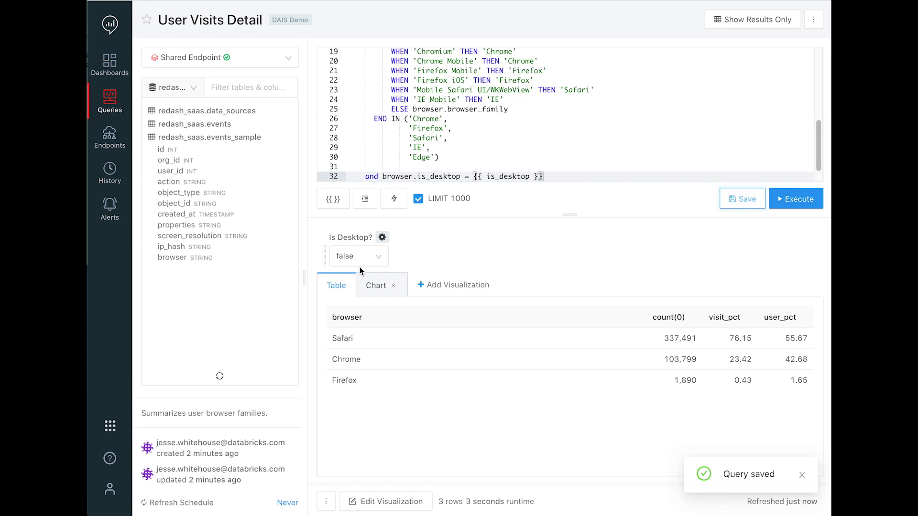
Apply true for the Is Desktop? parameter of the query
left_click(360, 262)
left_click(344, 282)
left_click(350, 287)
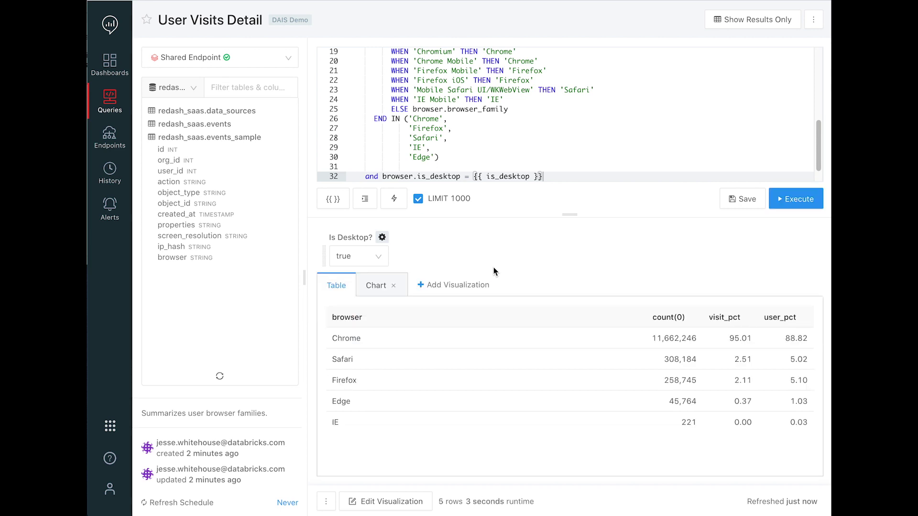
View the query with only its results shown and check the choices of the Is Desktop? parameter
left_click(736, 27)
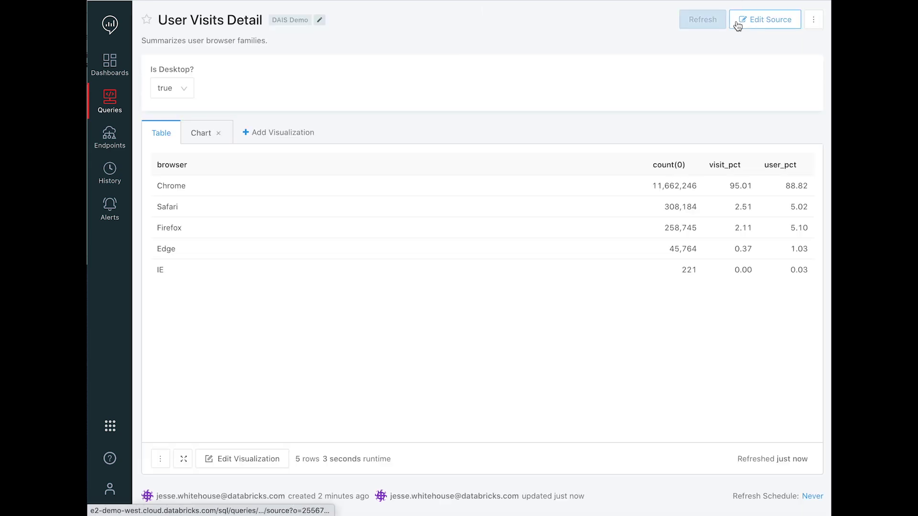
left_click(184, 87)
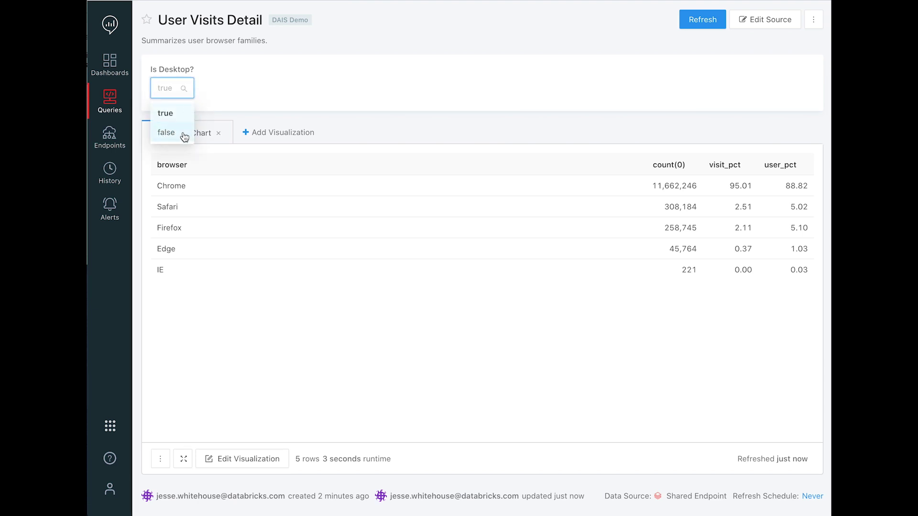
left_click(227, 95)
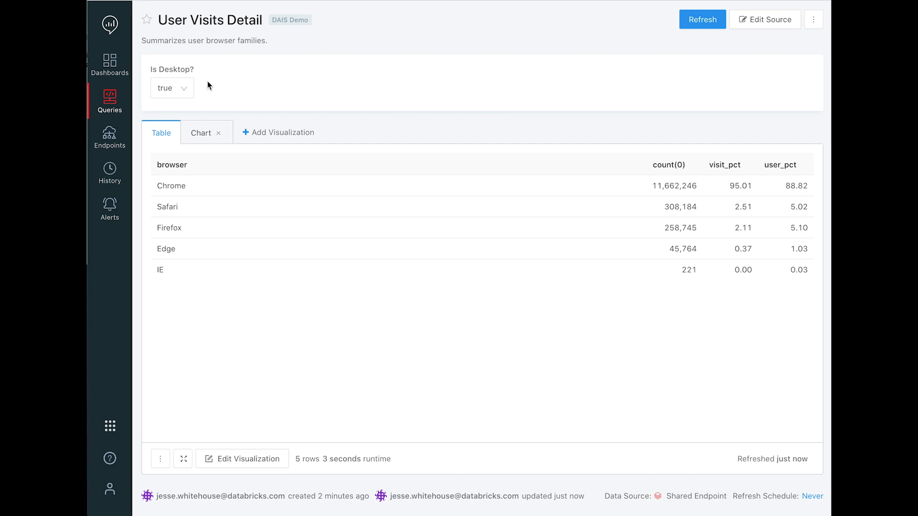
Create a new dashboard named Usage Statistics
left_click(114, 62)
left_click(711, 20)
type("Usage Statistics")
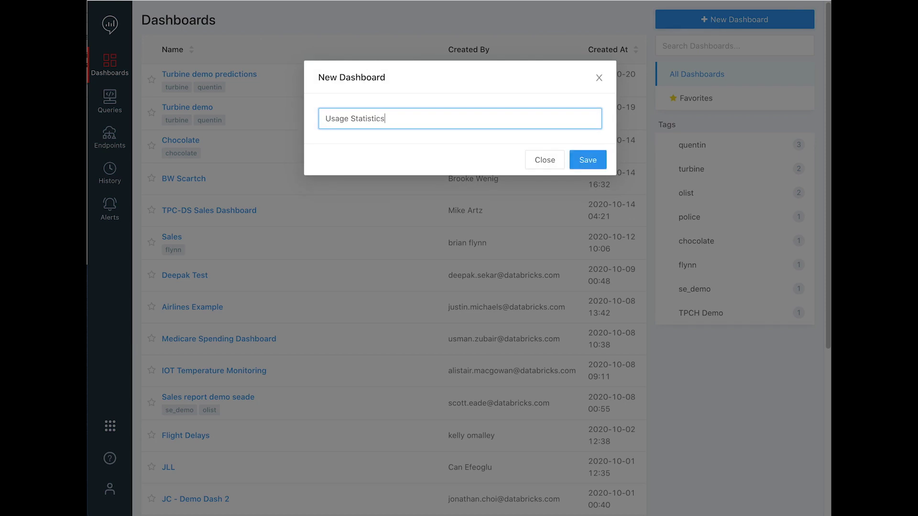
key("Return")
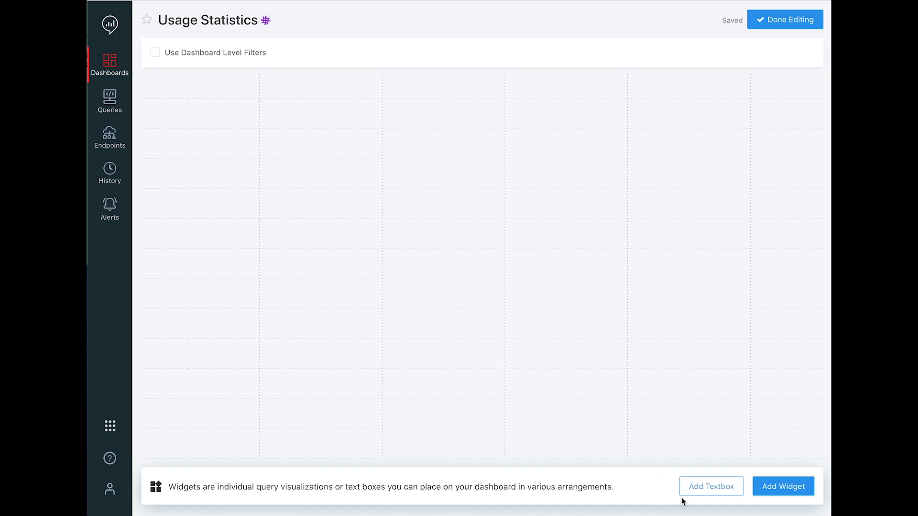
Start a dashboard textbox containing the Markdown heading "## Usage Statistics"
left_click(730, 489)
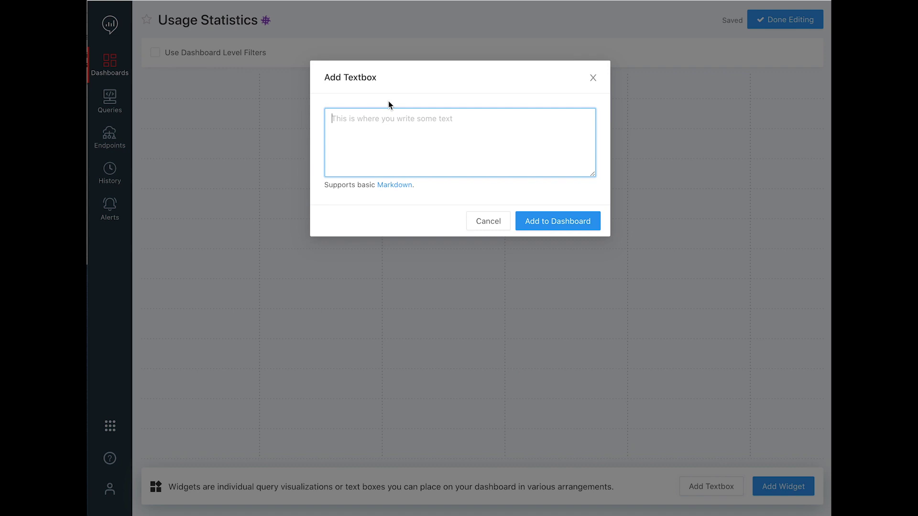
type("## Usage Statistics ")
Try the Markdown link "[a](#)" below the textbox heading and remove it again
type("[")
type("a]")
type("(#)")
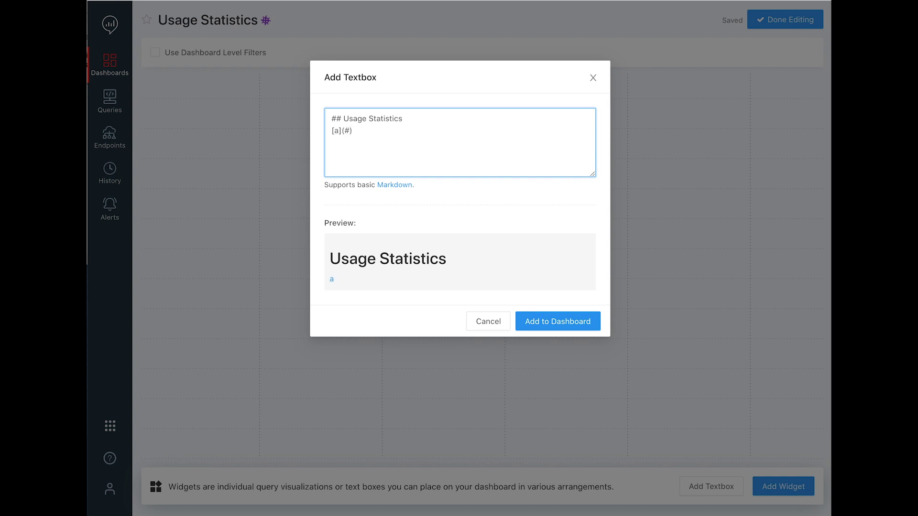
key("shift+Home")
key("BackSpace")
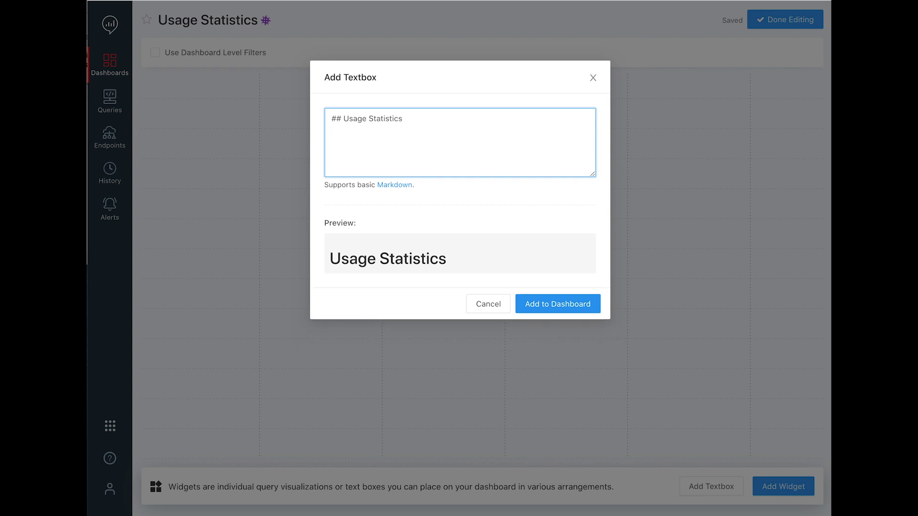
Add the heading textbox to the dashboard and narrow it to one grid column
left_click(545, 306)
left_click_drag(285, 188, 272, 188)
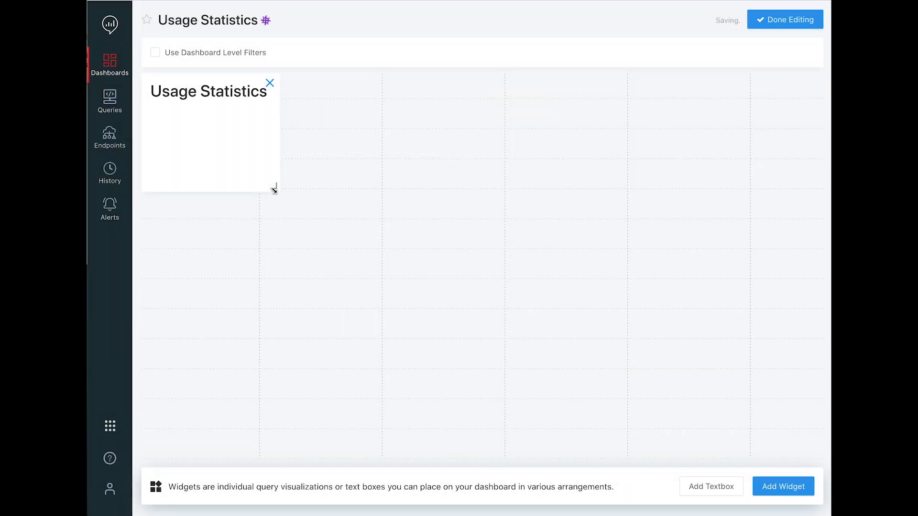
Add the Chart visualization of the User Visits Detail query to the dashboard as a widget
left_click(775, 486)
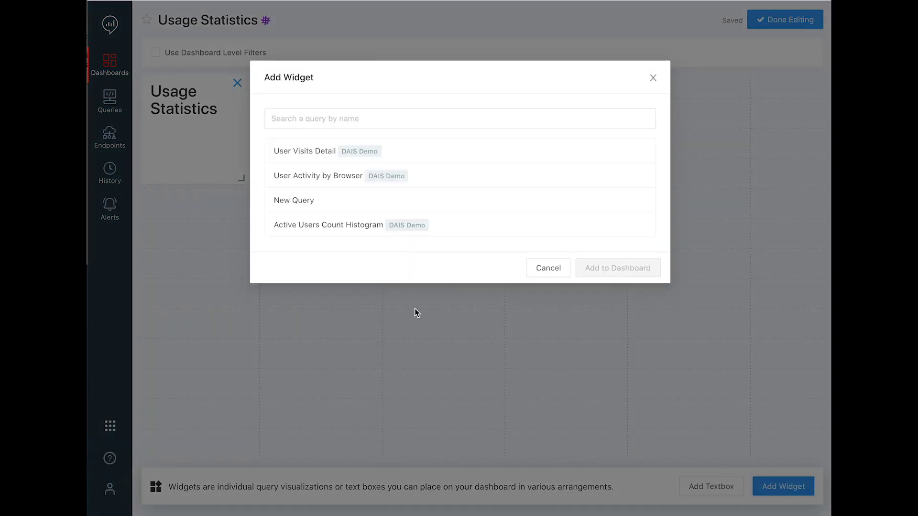
left_click(301, 120)
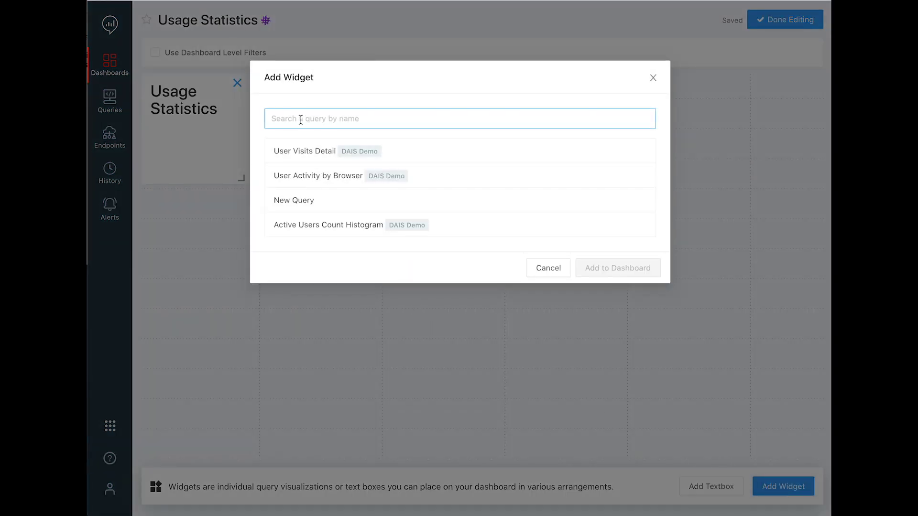
left_click(293, 147)
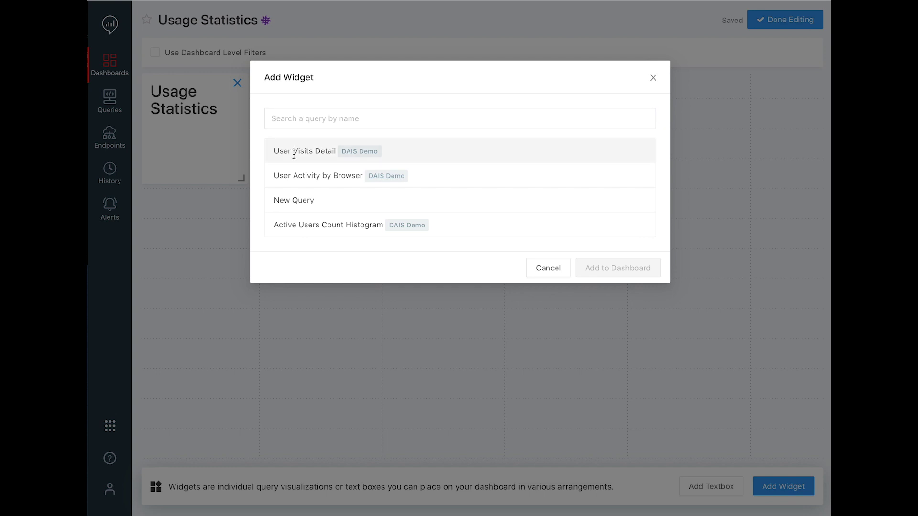
left_click(294, 152)
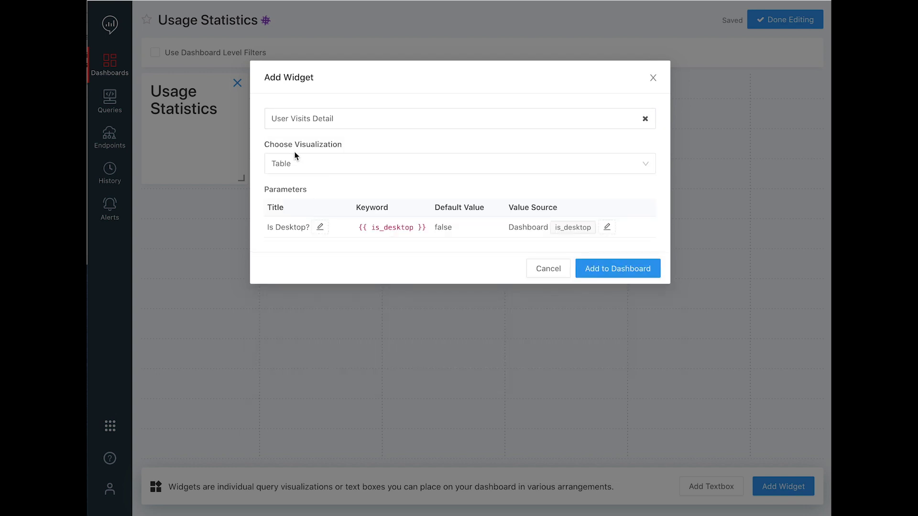
left_click(314, 168)
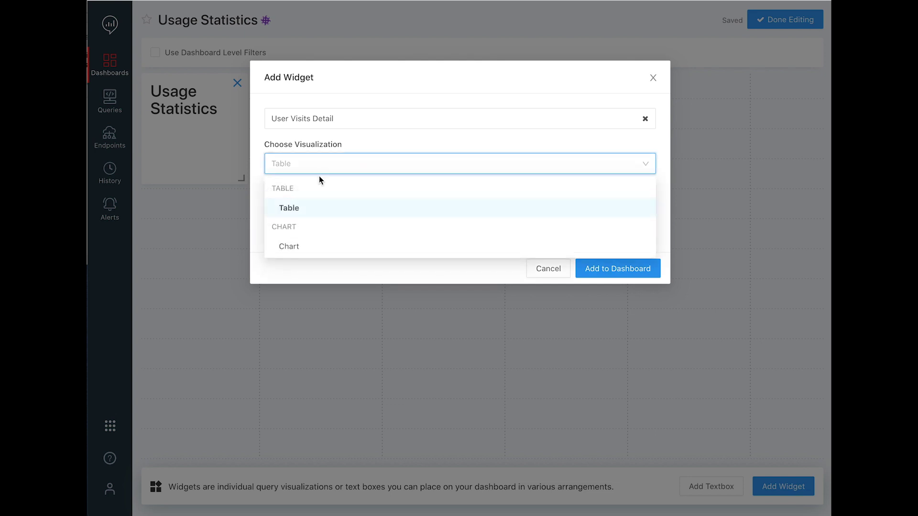
left_click(309, 247)
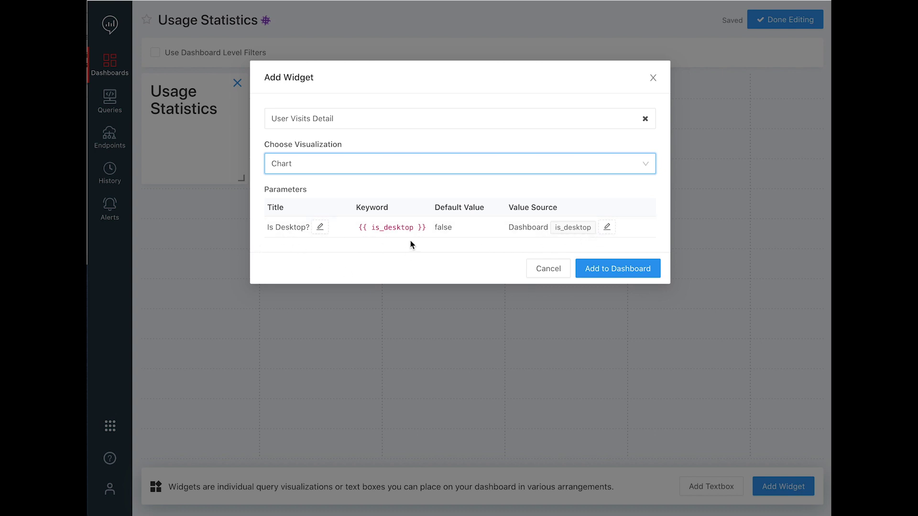
left_click(612, 269)
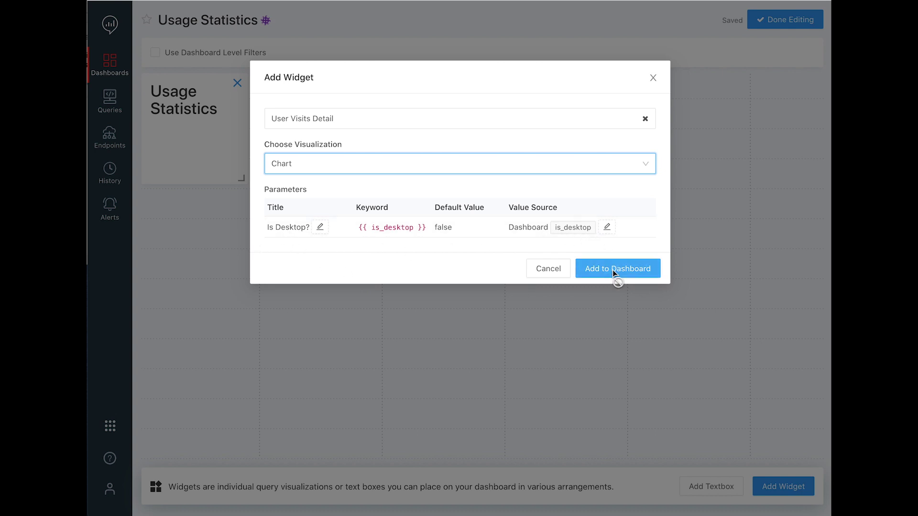
Stretch the Usage Statistics textbox to the height of the chart widget and finish editing the dashboard
left_click_drag(241, 240, 246, 360)
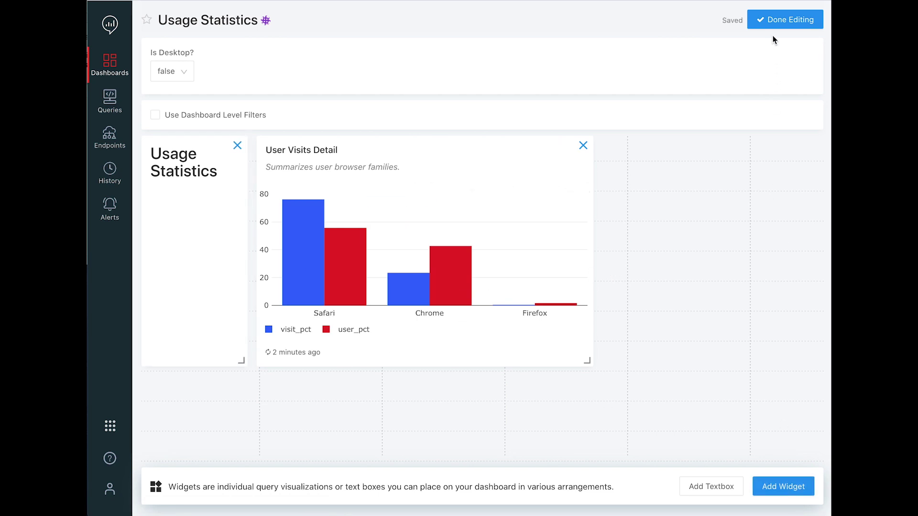
left_click(783, 20)
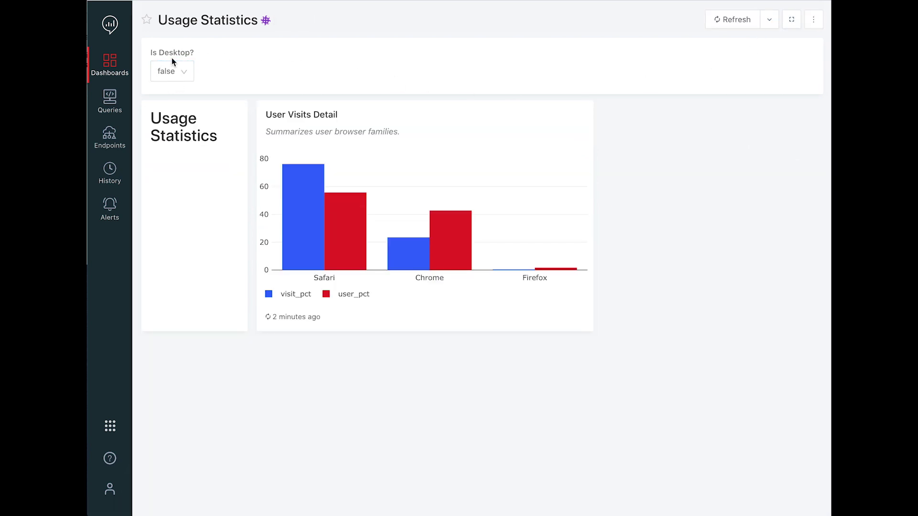
Change the source of the chart widget's Is Desktop? parameter to Widget parameter
left_click(583, 113)
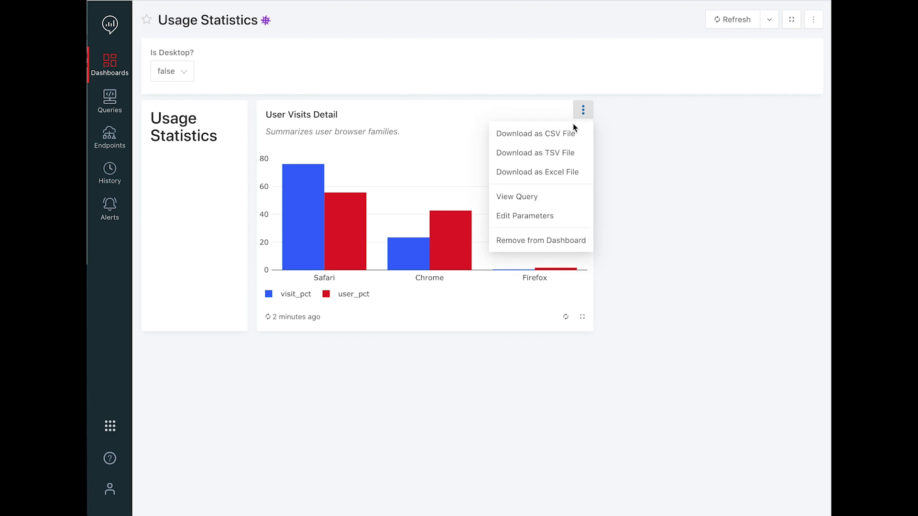
left_click(514, 213)
left_click(606, 138)
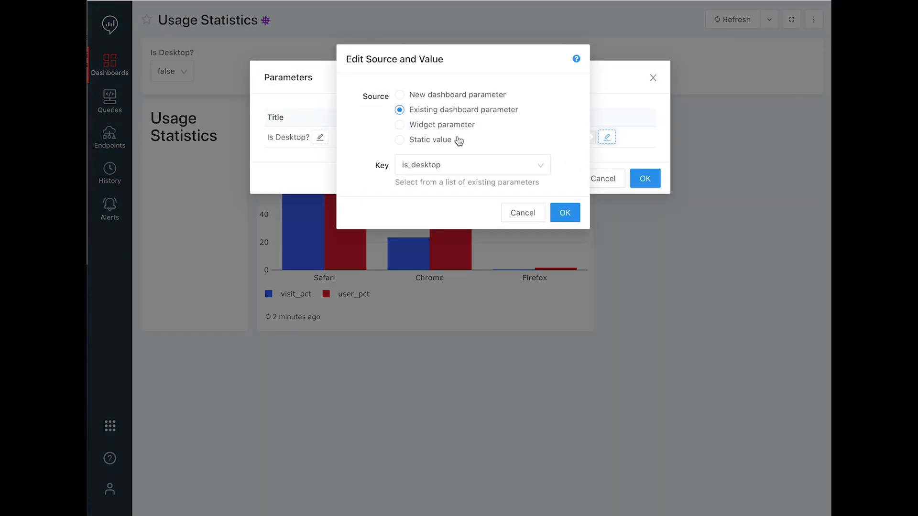
left_click(414, 145)
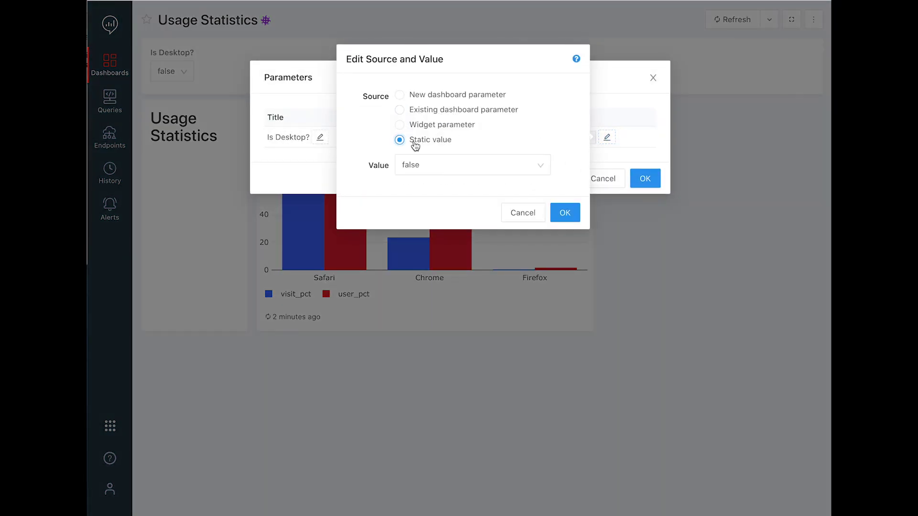
left_click(421, 125)
left_click(566, 212)
left_click(641, 178)
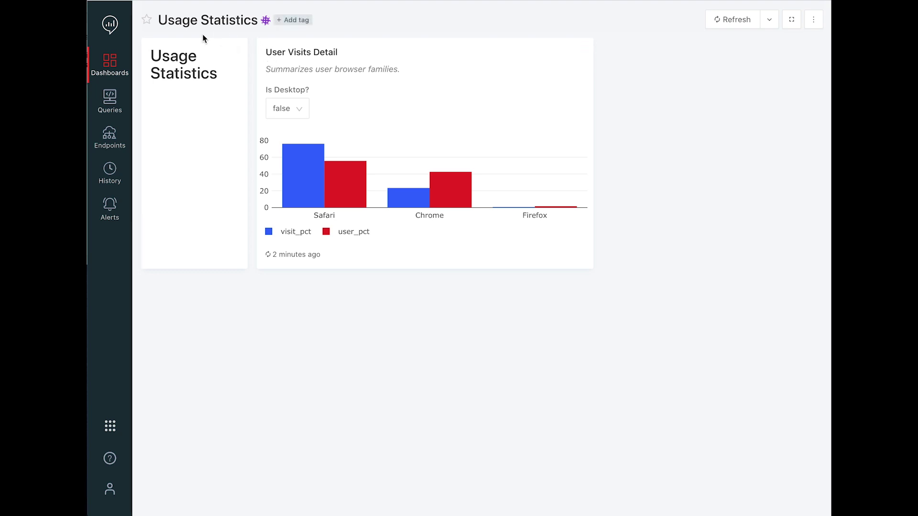
Apply true for Is Desktop? in the User Visits Detail chart widget
left_click(301, 111)
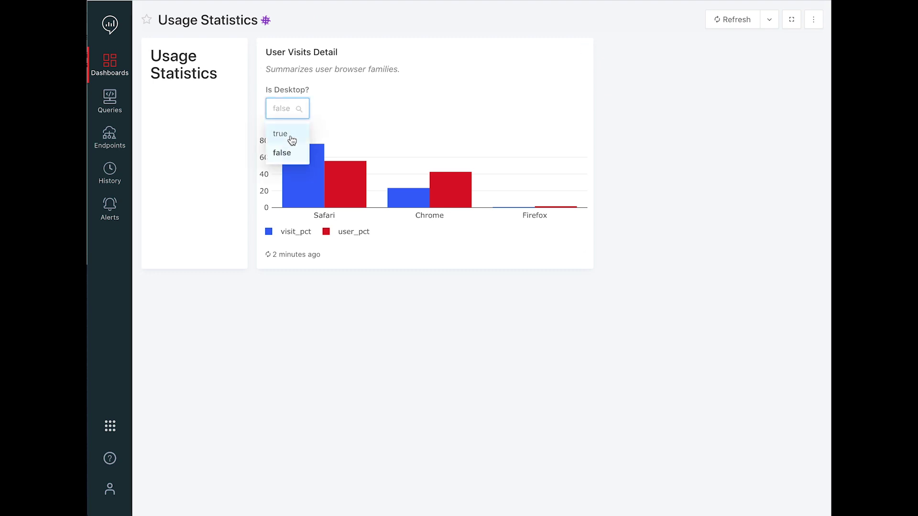
left_click(293, 135)
left_click(299, 132)
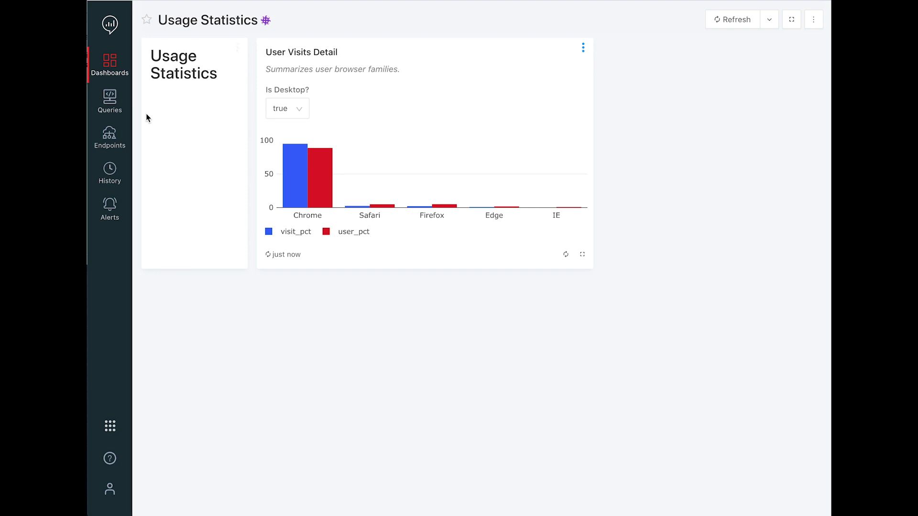
Open the source of the User Visits Detail query and begin a condition below the is_desktop line, reading "and created_at between"
left_click(318, 51)
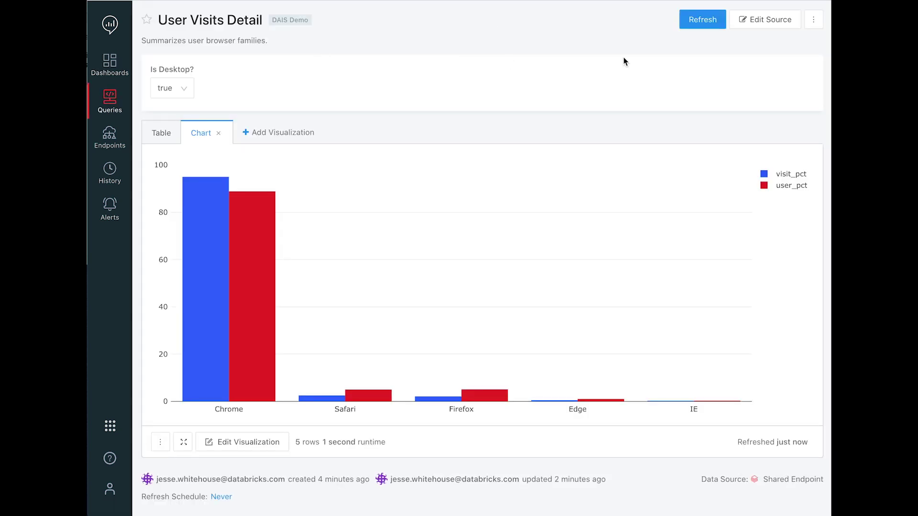
left_click(743, 21)
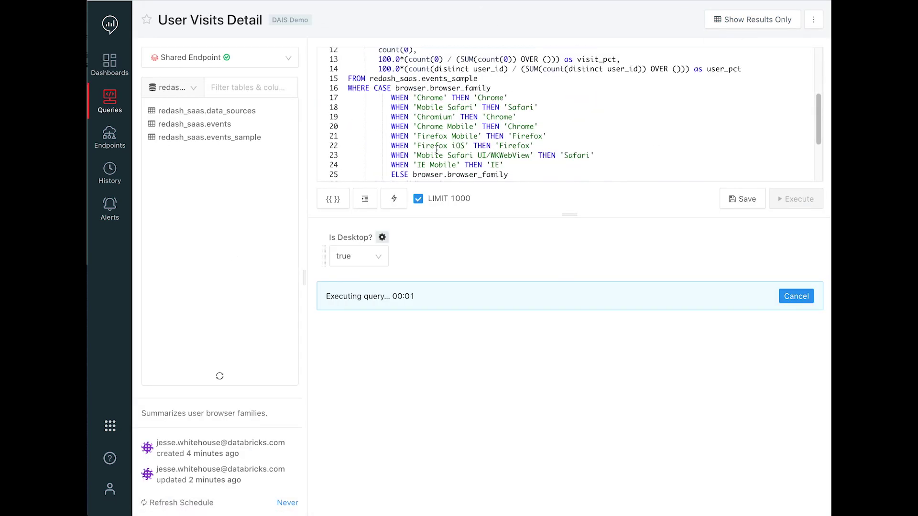
scroll(436, 150, "down", 3)
left_click(557, 157)
key("Return")
type("and")
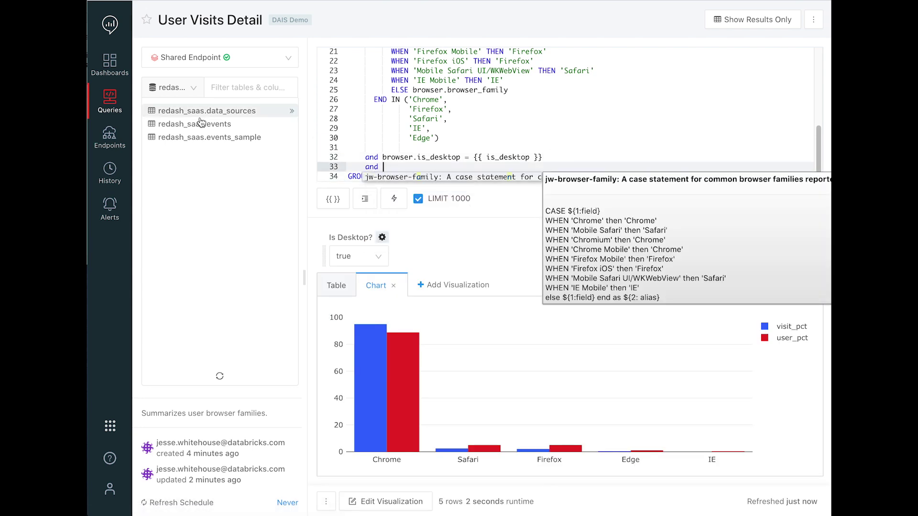
left_click(208, 138)
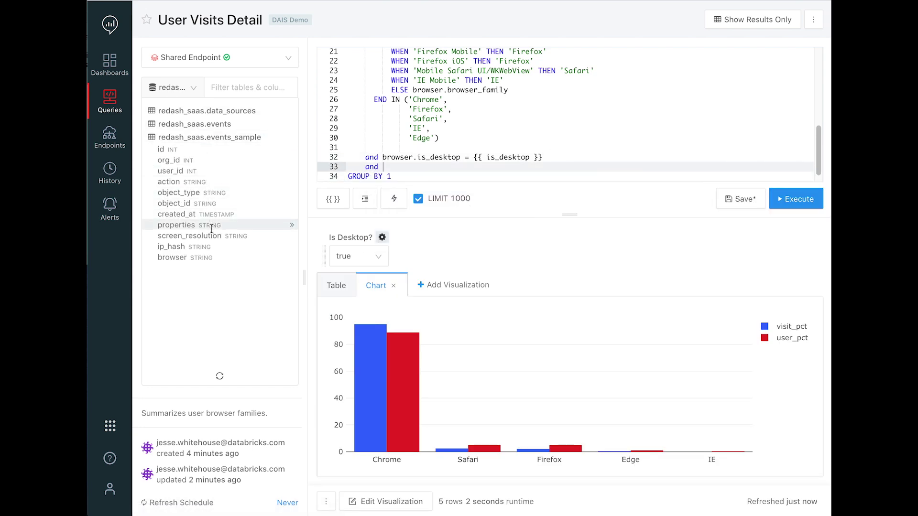
type("created_")
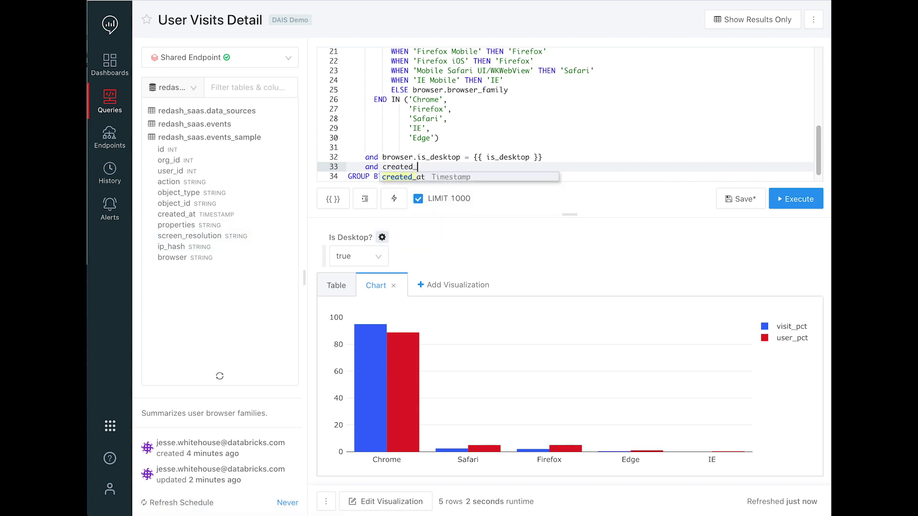
type("at between")
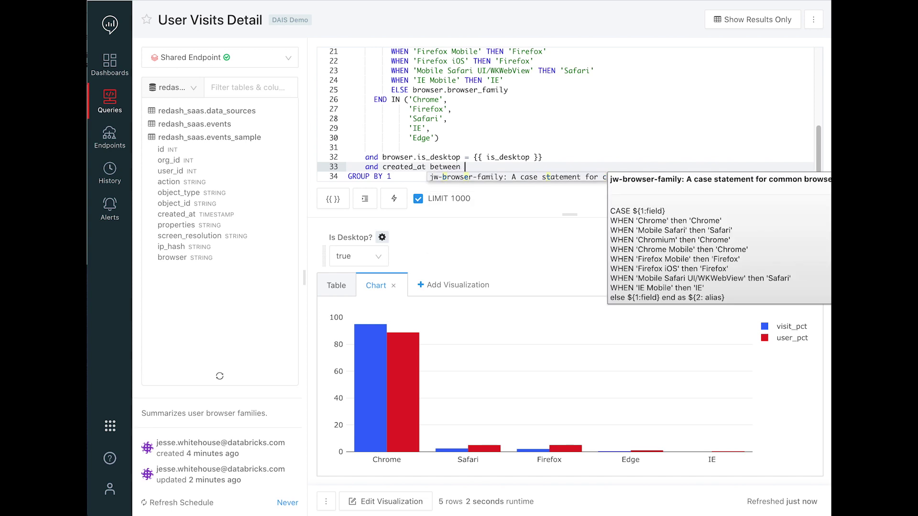
Turn off live autocomplete and start a new query parameter of type Date Range after "between"
left_click(393, 198)
left_click(327, 206)
left_click(400, 195)
scroll(415, 245, "down", 3)
left_click(414, 339)
Give the parameter the keyword date_range and the title "Date Range", and add it to the query
left_click(426, 119)
type("date_")
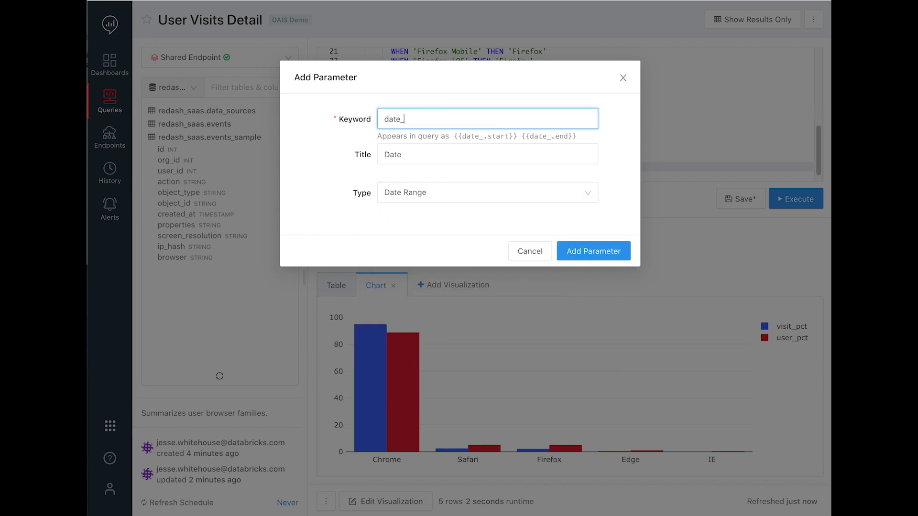
type("range")
key("Tab")
left_click(420, 166)
key("Delete")
type("R")
left_click(568, 262)
Complete the created_at condition as between '{{ date_range.start }}' and '{{ date_range.end }}', with single quotes around both date placeholders
left_click_drag(547, 156, 474, 157)
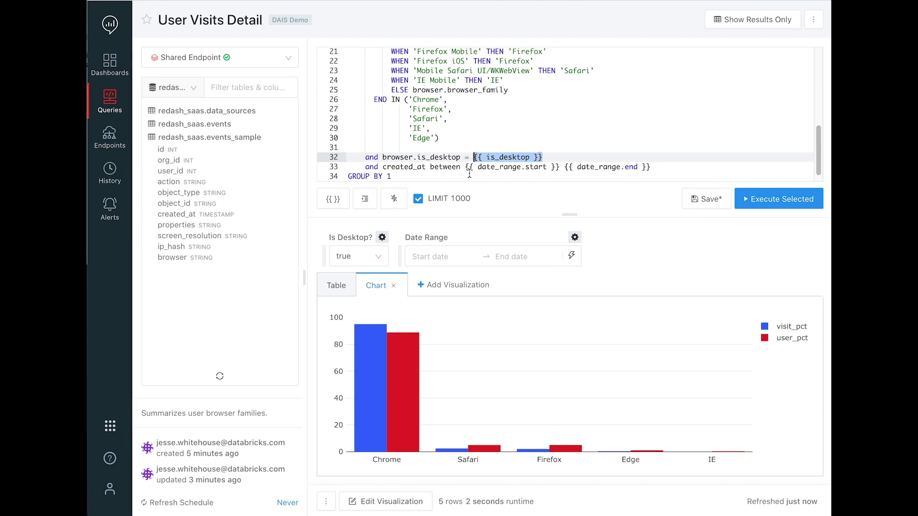
left_click_drag(464, 166, 557, 165)
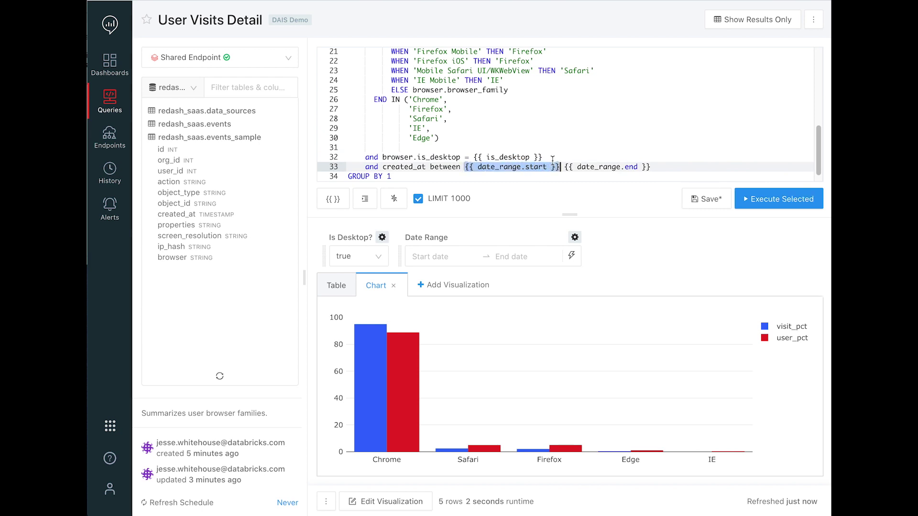
type("'")
left_click(560, 166)
key("Right")
type("and")
key("Right")
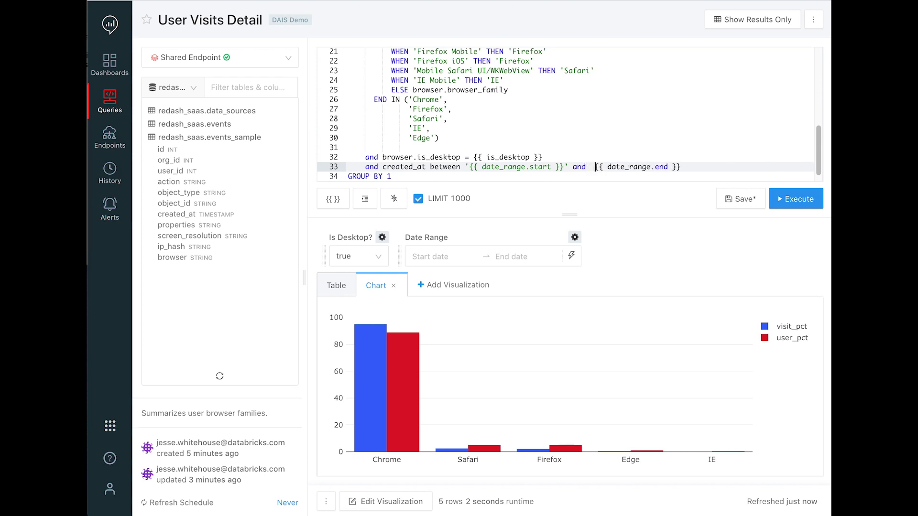
key("shift+End")
type("'")
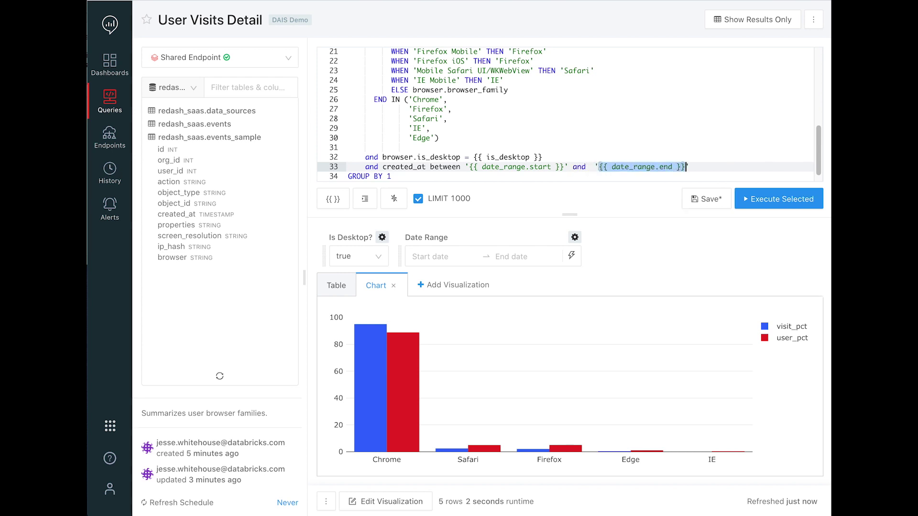
left_click(533, 128)
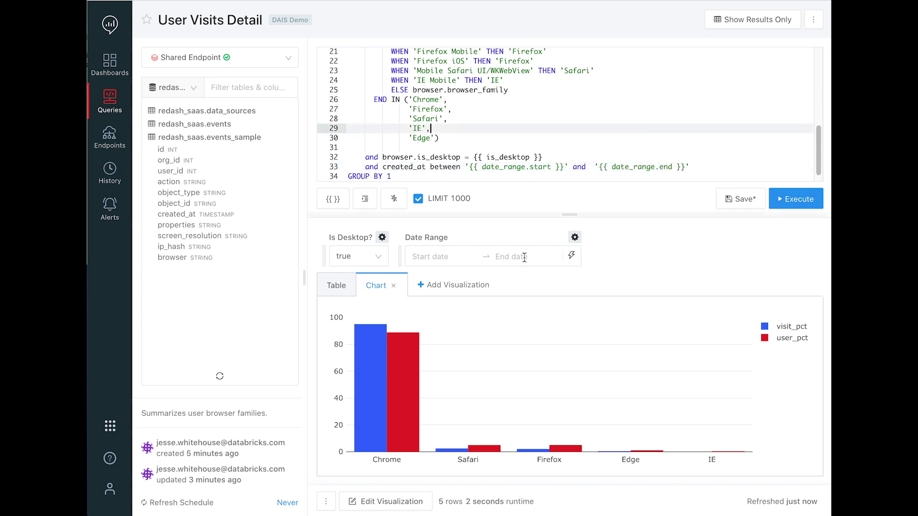
Apply Last 12 months as the Date Range value, run the query with it, and save the query
left_click(571, 255)
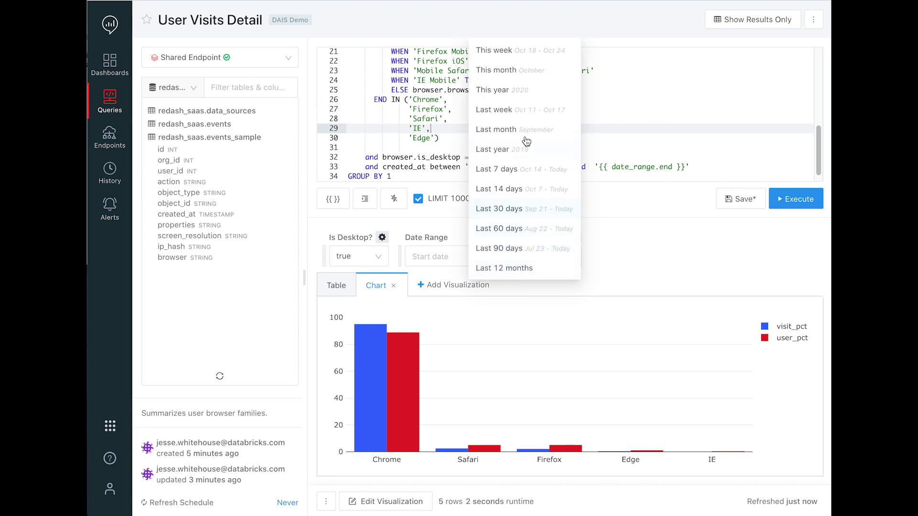
left_click(502, 268)
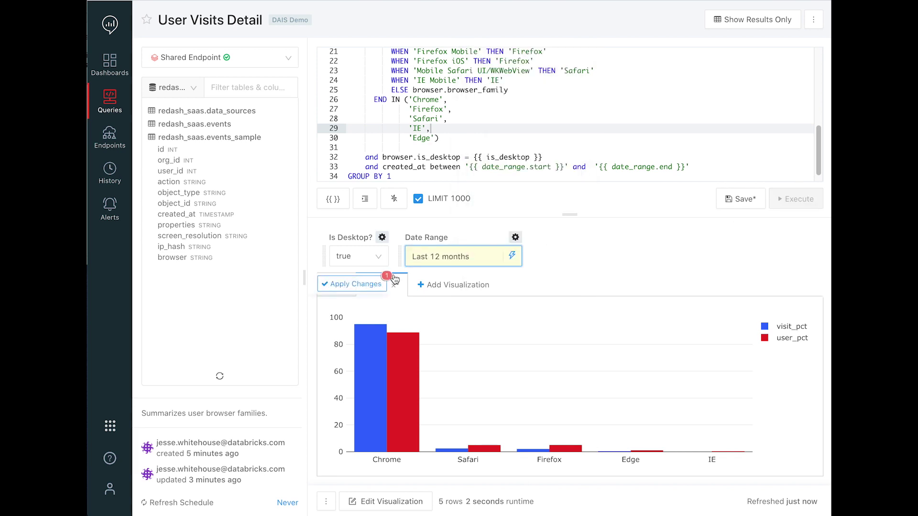
key("ctrl+Return")
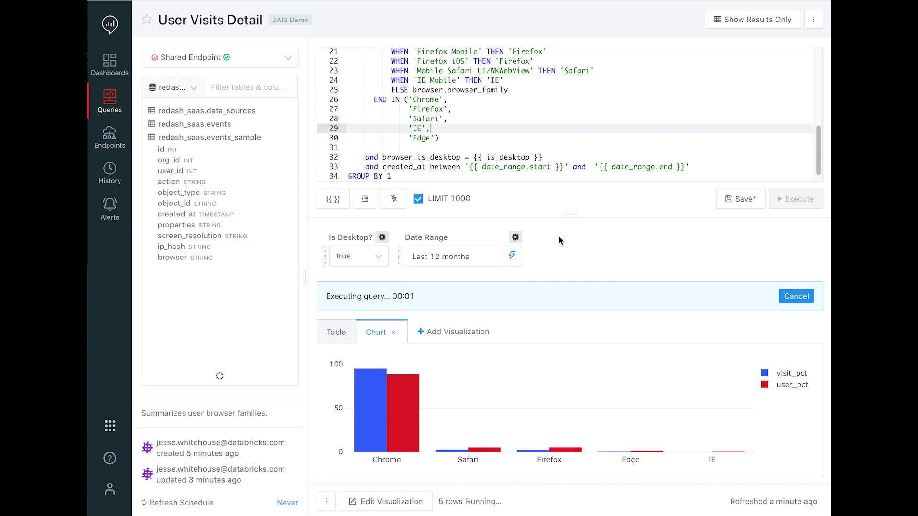
left_click(727, 201)
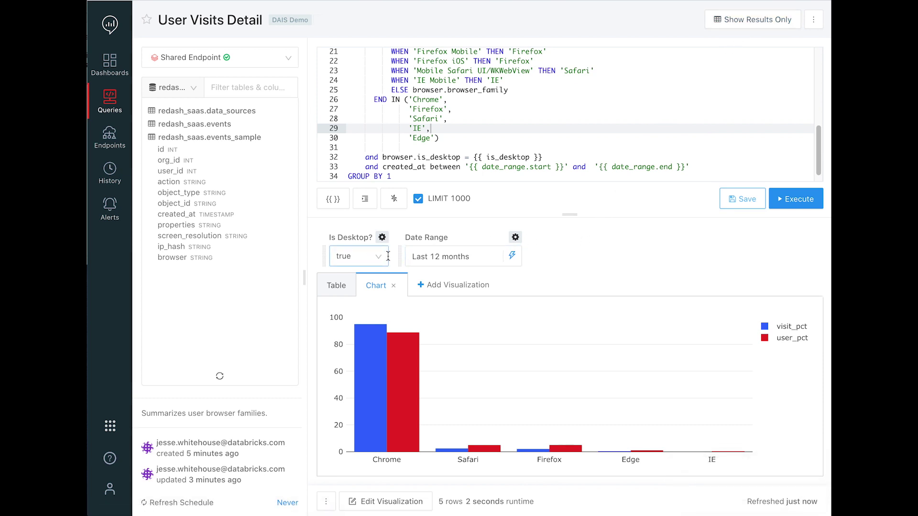
Show only the query's results and examine the calendar offered by the Date Range parameter
left_click(739, 22)
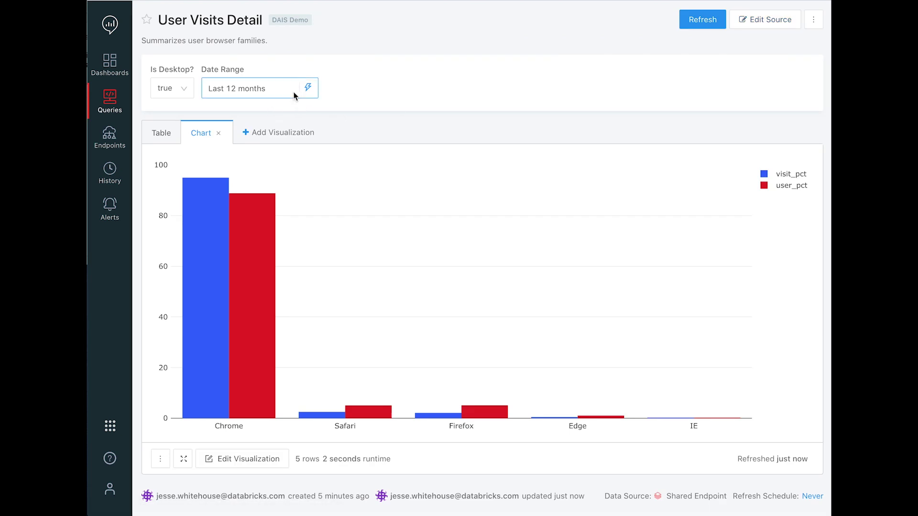
left_click(268, 90)
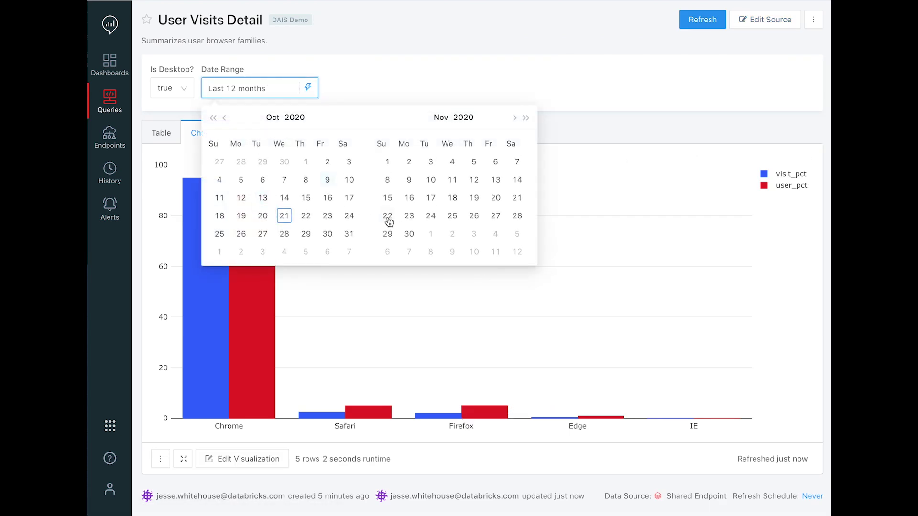
left_click(377, 73)
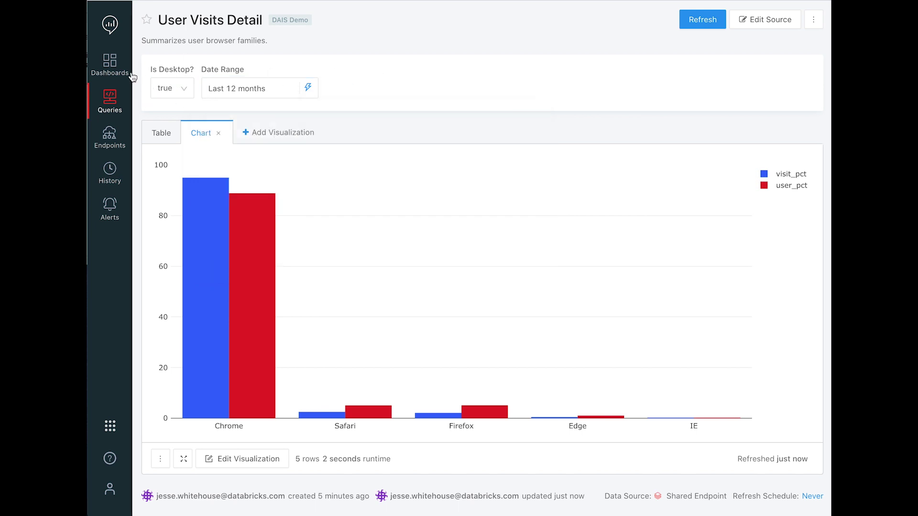
Open the Usage Statistics dashboard and bring up the parameter settings of its User Visits Detail widget
left_click(111, 69)
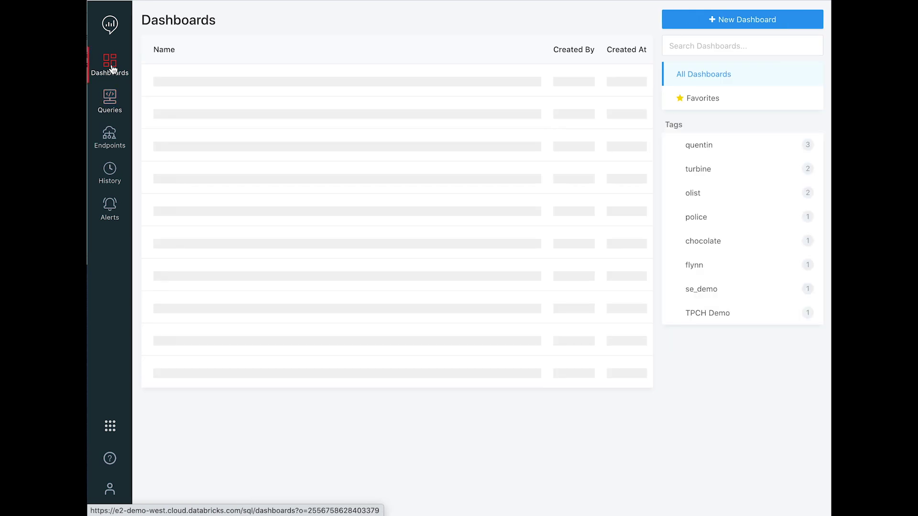
left_click(209, 78)
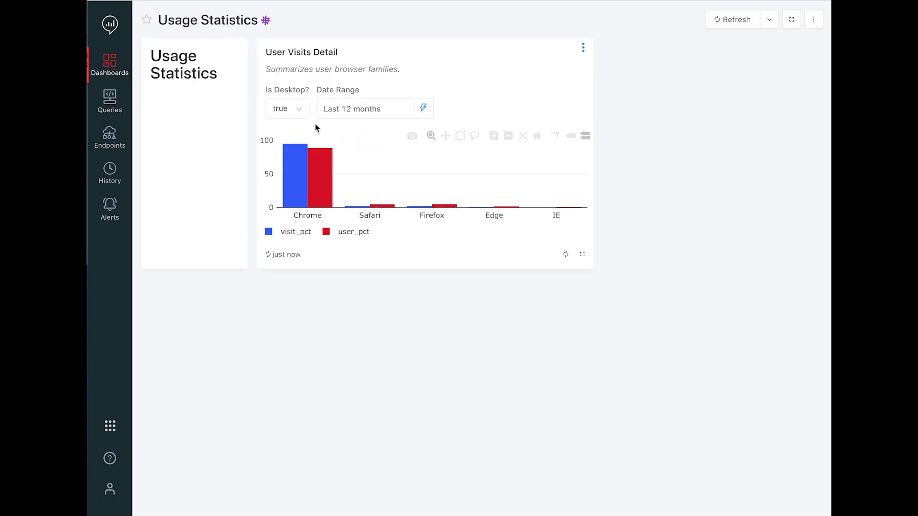
left_click(583, 47)
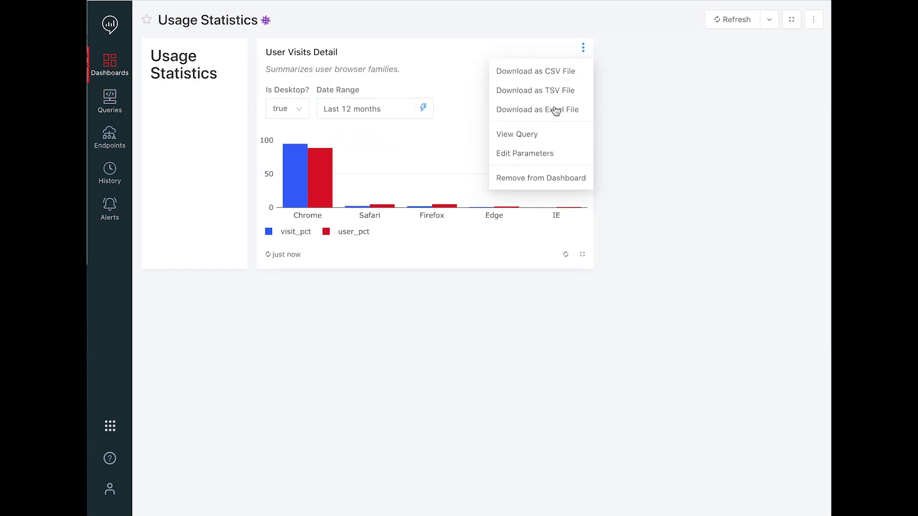
left_click(531, 153)
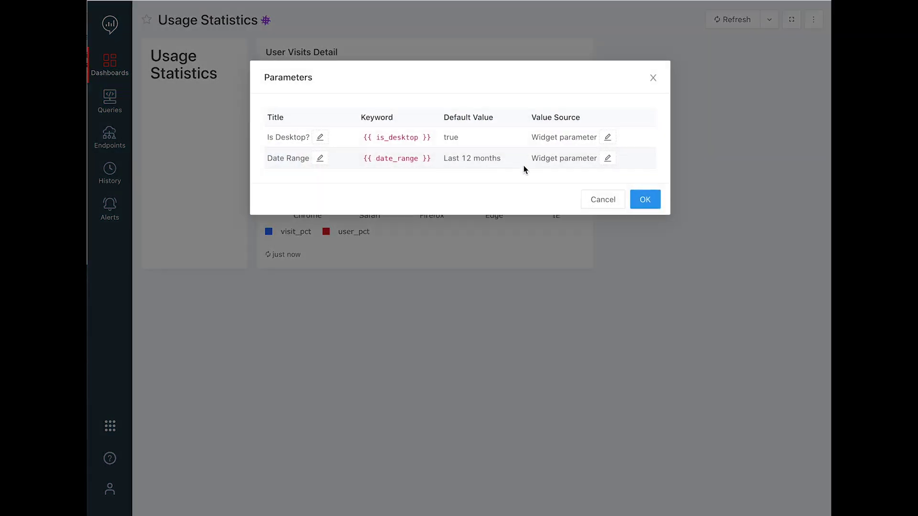
Change the value source of the widget's Date Range parameter to a dashboard parameter named "Date Range" and confirm
left_click(607, 159)
left_click(439, 120)
double_click(475, 186)
type("Date Range")
left_click(567, 238)
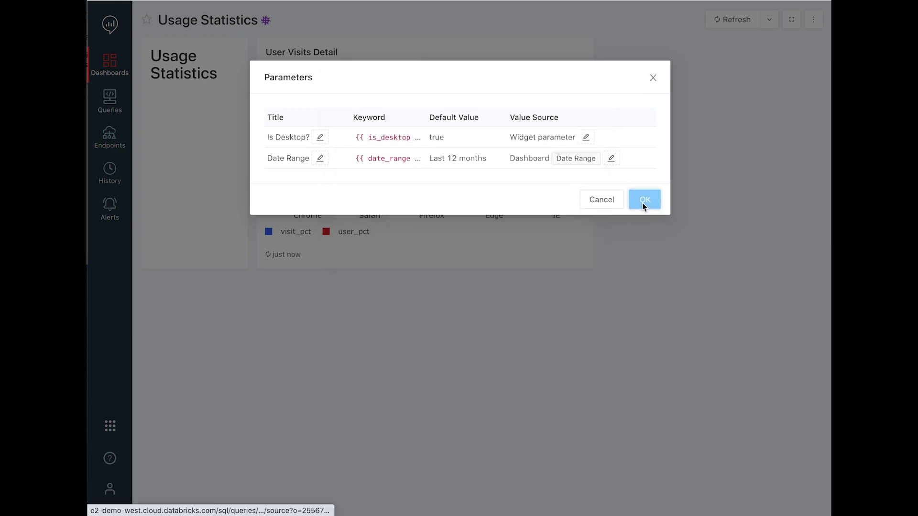
left_click(644, 200)
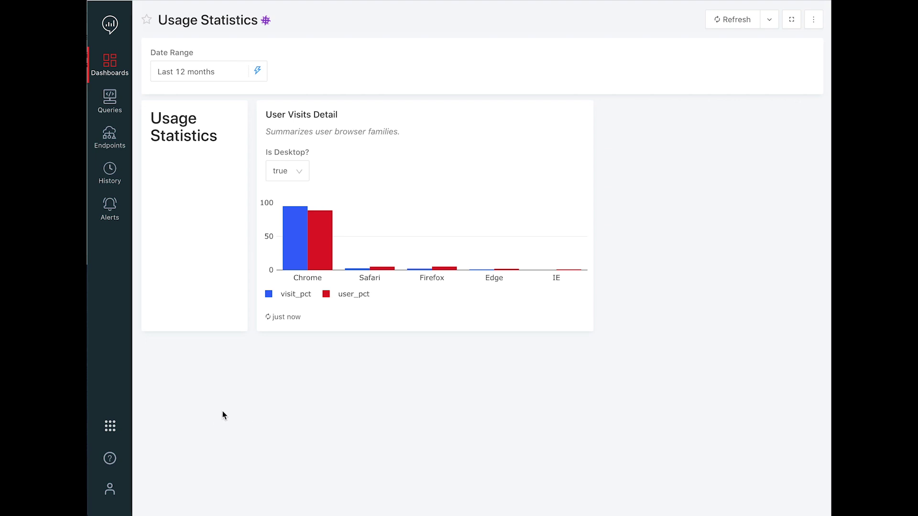
Open the query snippets in the settings and examine the trigger of the jw-browser-families snippet
left_click(110, 495)
left_click(144, 455)
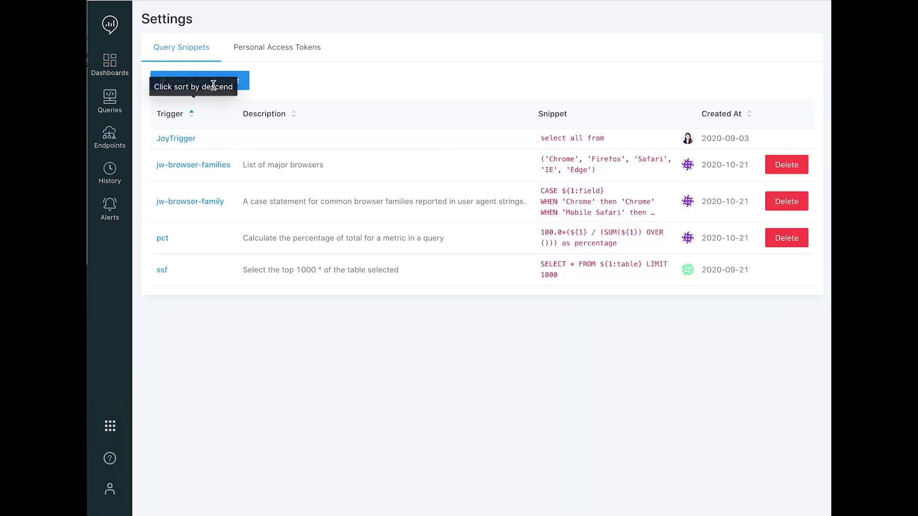
left_click(195, 166)
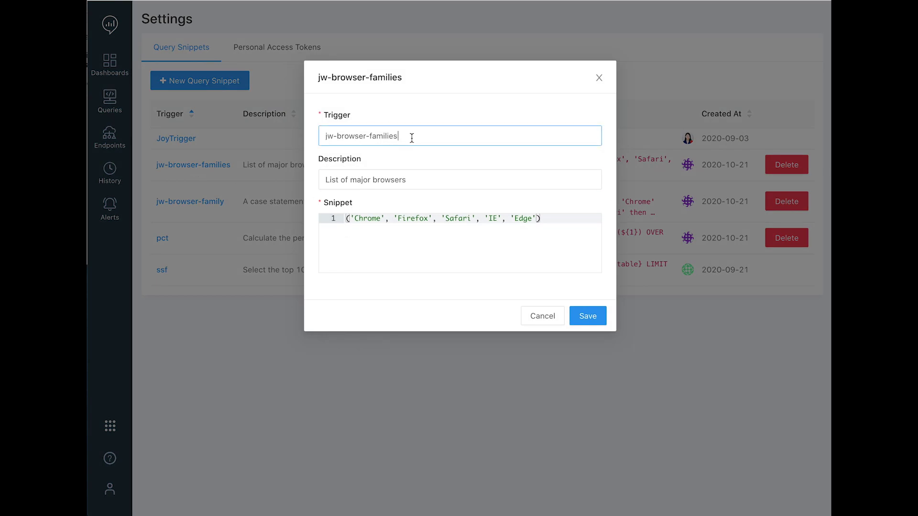
left_click_drag(412, 138, 307, 137)
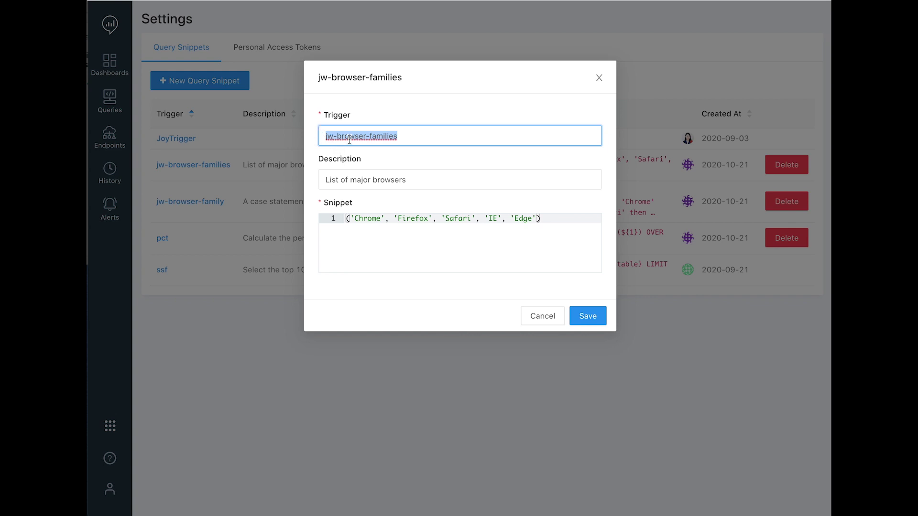
left_click(542, 316)
Examine the description and the repeated ${1} placeholders of the pct snippet, leaving it without saving
left_click(162, 239)
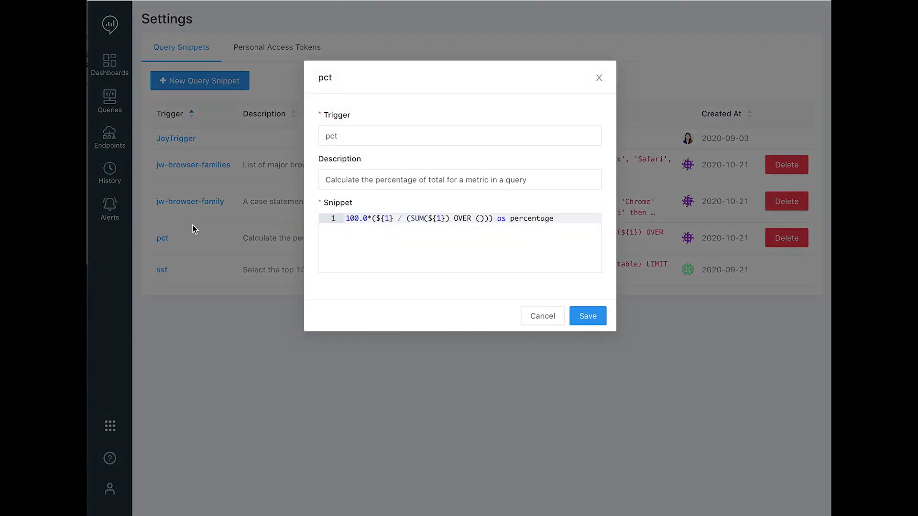
left_click_drag(323, 180, 539, 183)
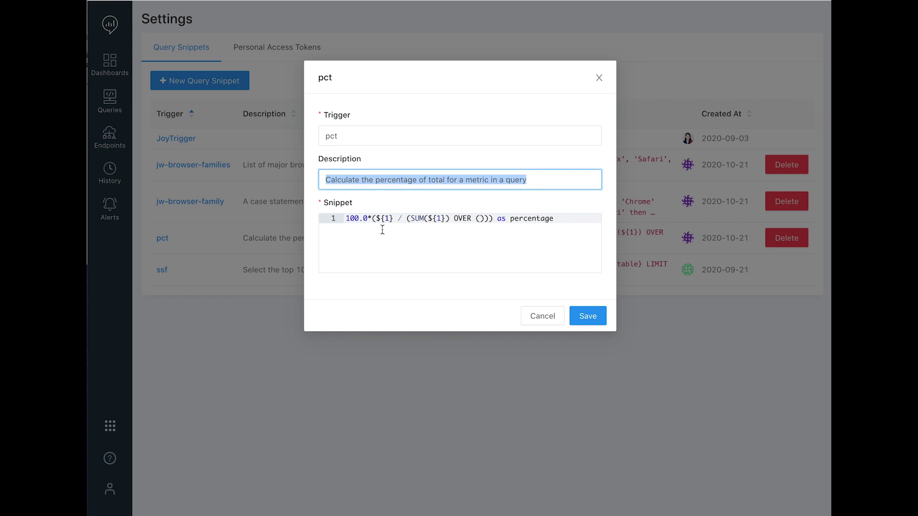
left_click_drag(394, 218, 376, 217)
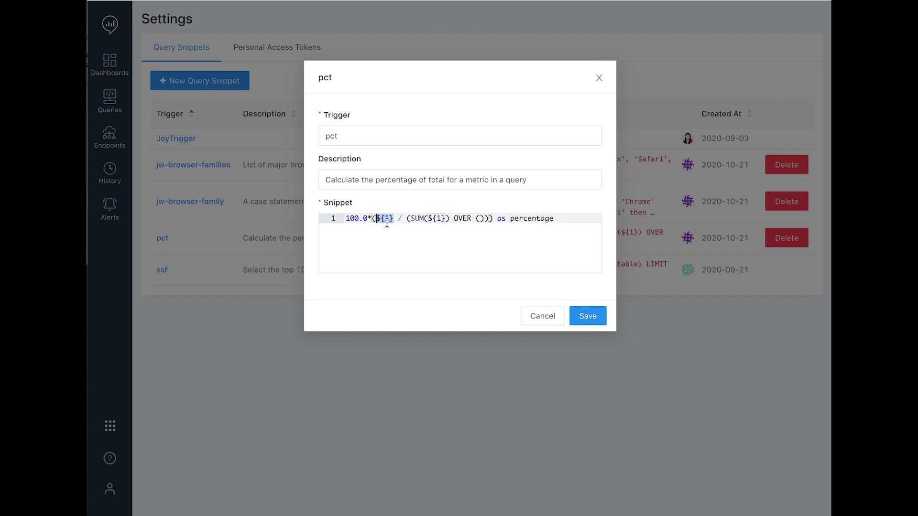
left_click(429, 219)
left_click(401, 242)
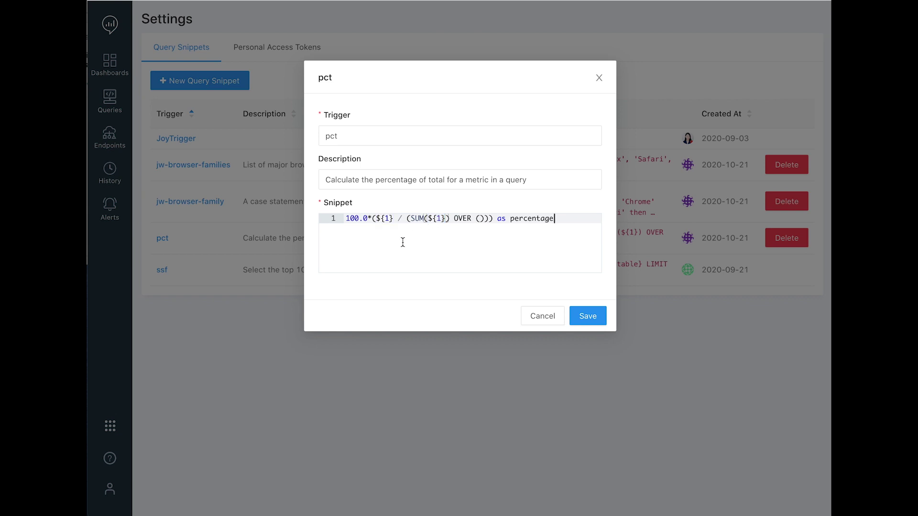
left_click(378, 219)
left_click(429, 218)
left_click(543, 316)
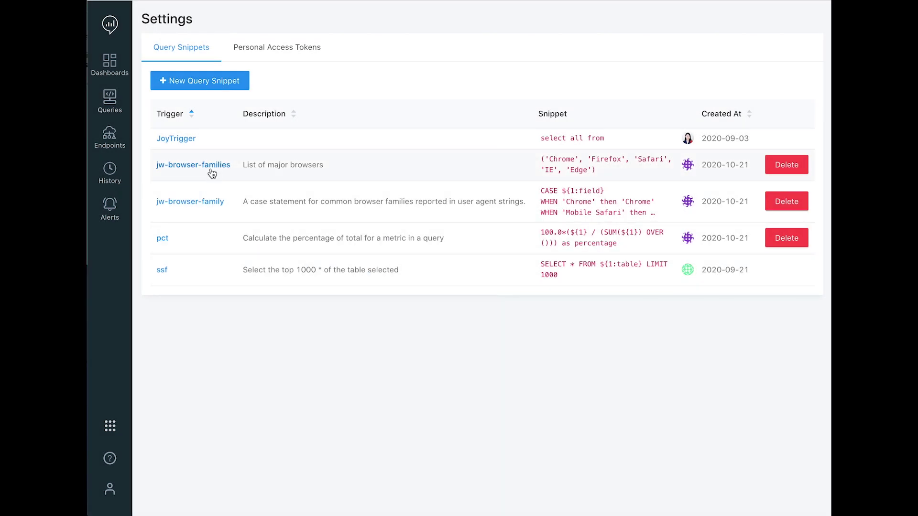
Examine the field and alias placeholders in the CASE statement of the jw-browser-family snippet, leaving it without saving
left_click(203, 210)
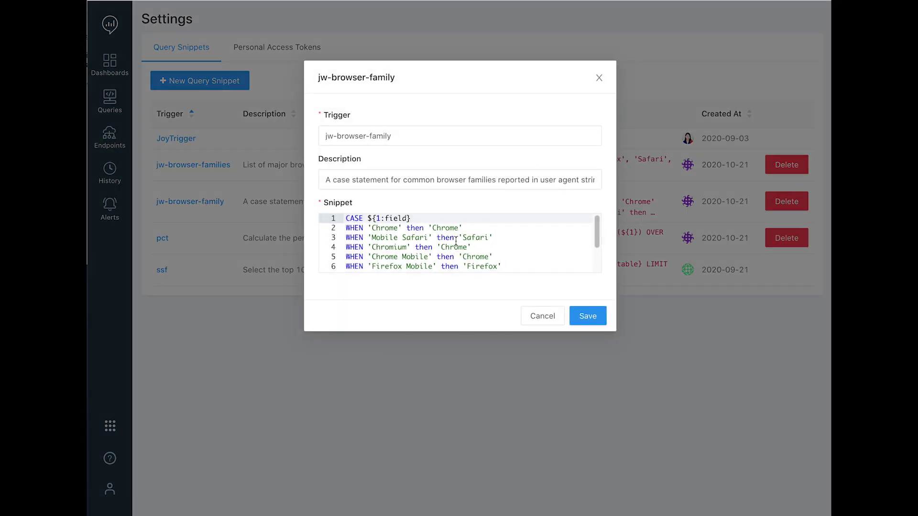
left_click_drag(411, 219, 369, 219)
left_click_drag(595, 231, 597, 254)
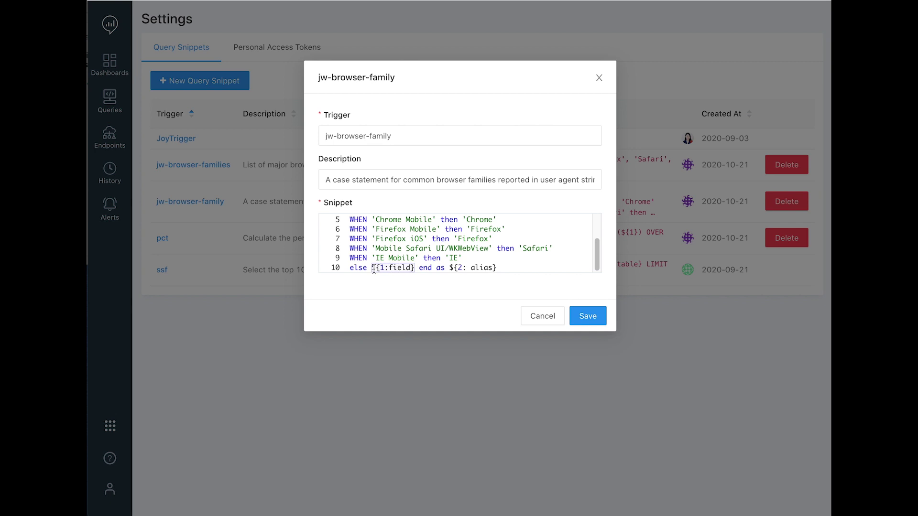
left_click_drag(448, 267, 496, 266)
left_click(543, 319)
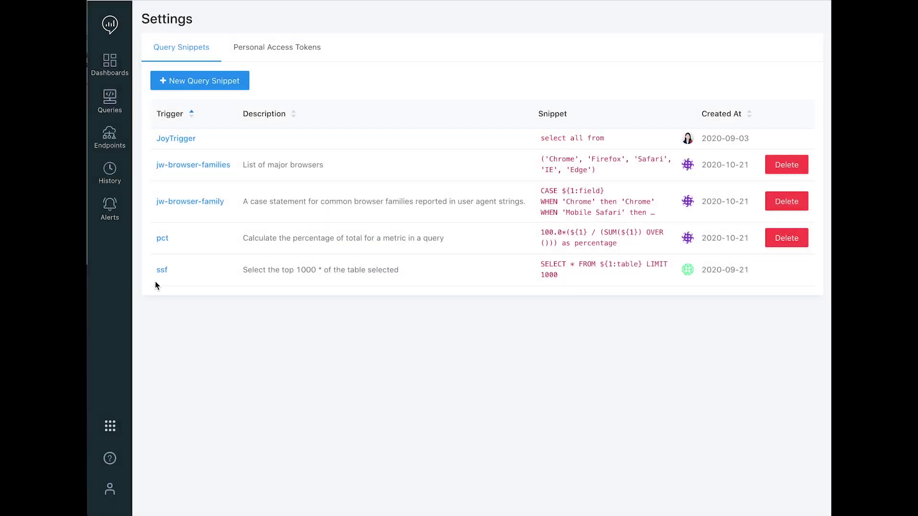
Start a new query and turn on live autocomplete in its editor
left_click(109, 98)
left_click(736, 19)
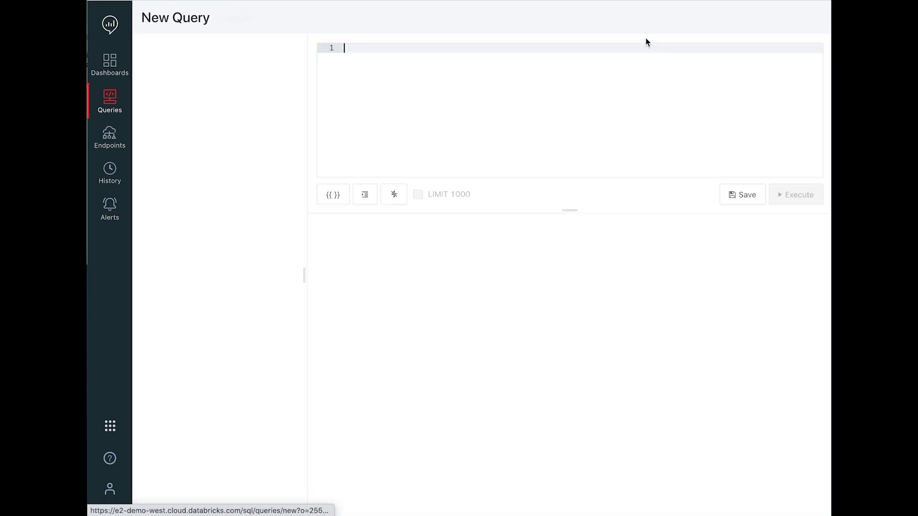
type("pct")
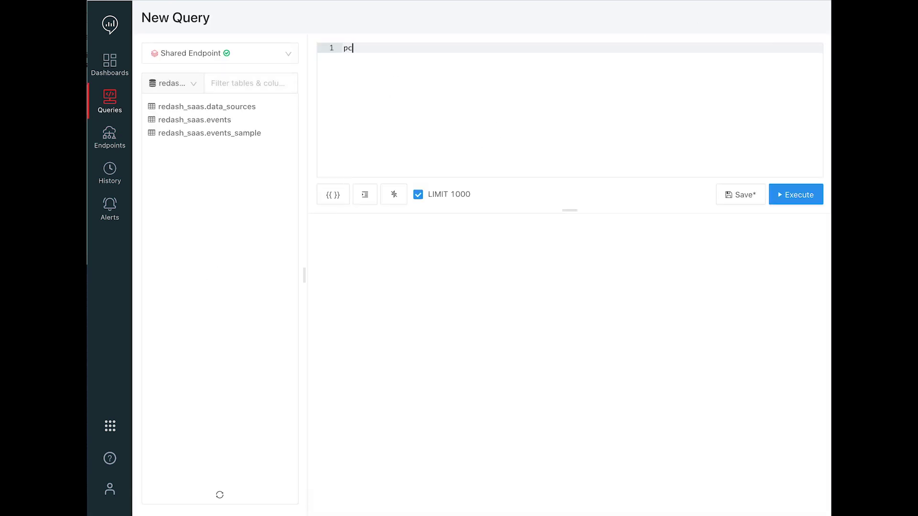
key("BackSpace")
left_click(394, 194)
Insert the pct snippet, fill its placeholders with count(0), and clear the editor
type("pct")
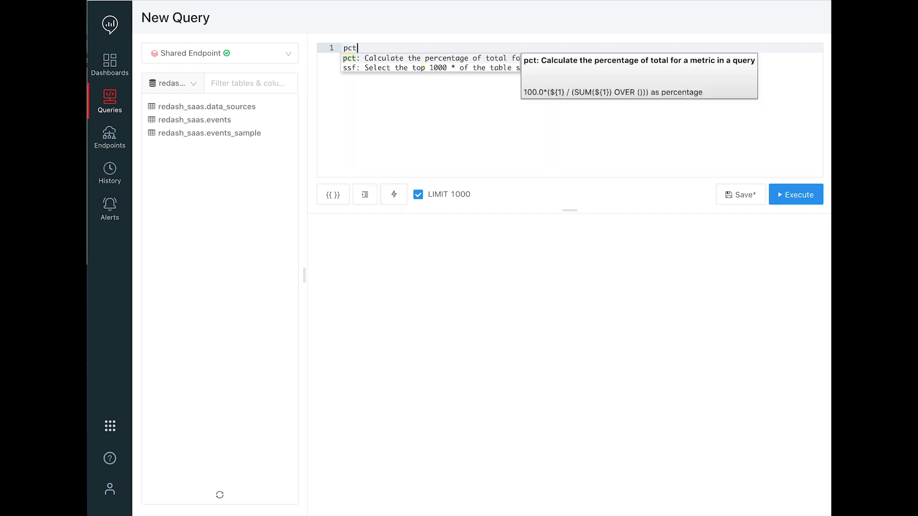
key("Return")
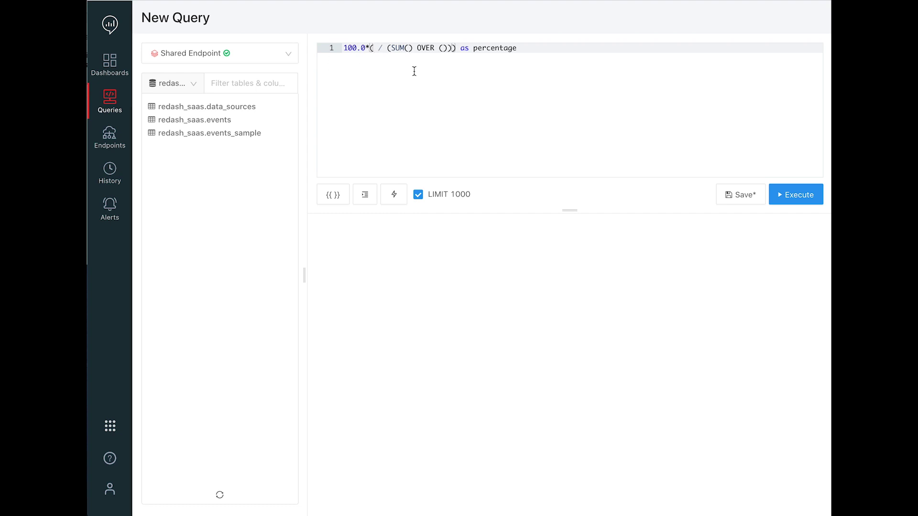
type("count(0")
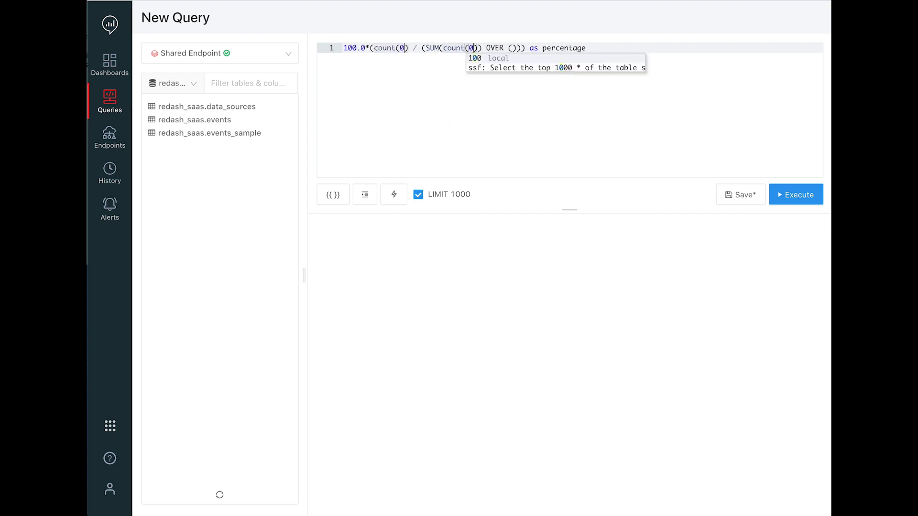
key("Escape")
key("ctrl+a")
key("BackSpace")
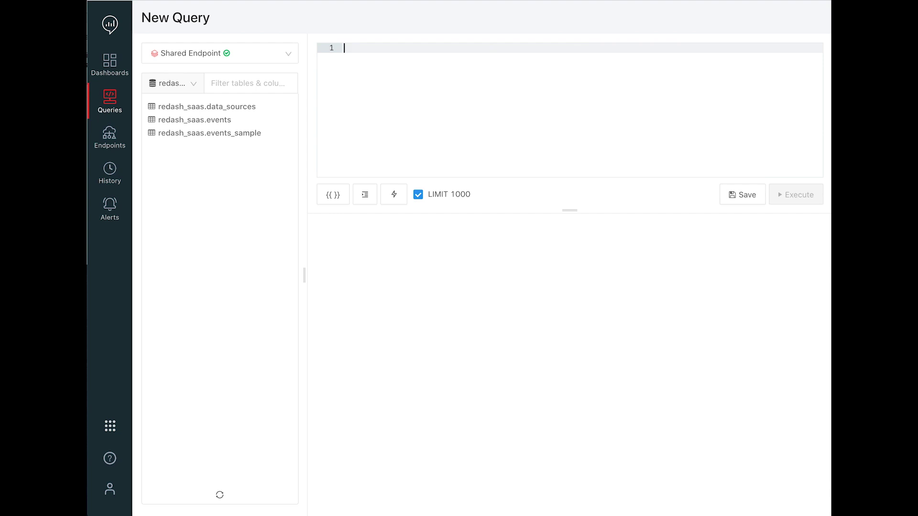
Insert the jw-browser-family snippet with browser.browser_family as its field and browser as its alias, and clear the editor
type("jw")
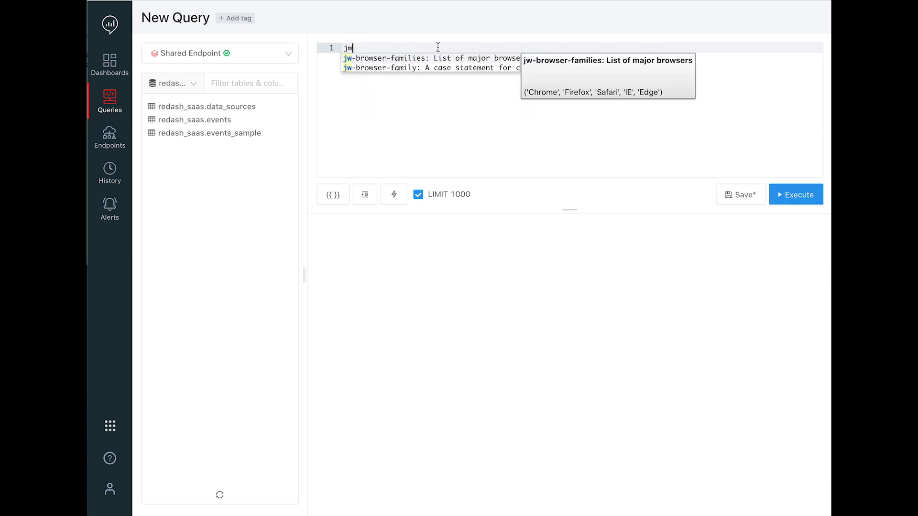
left_click(423, 67)
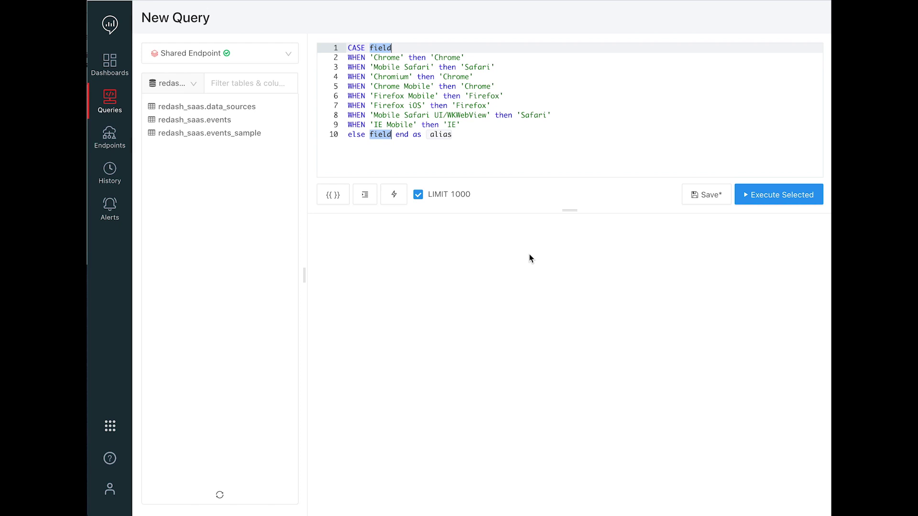
type("browser.br")
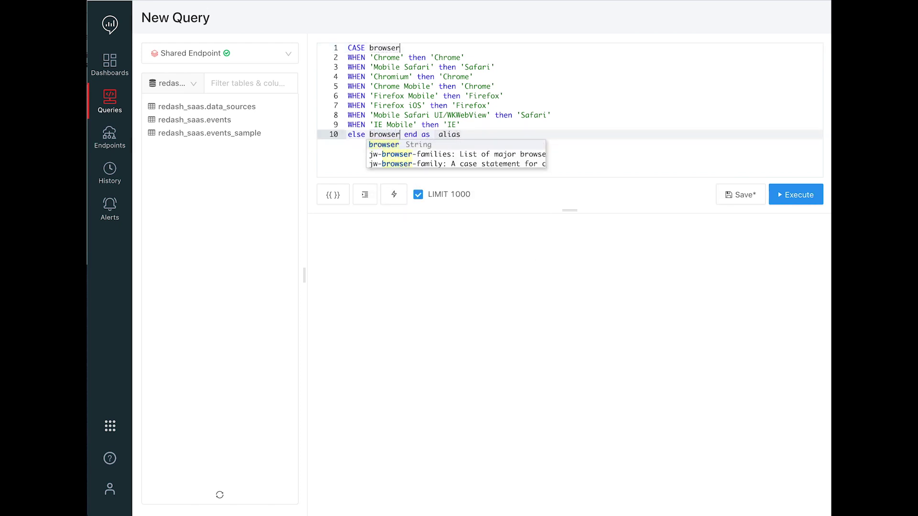
type("owser_family")
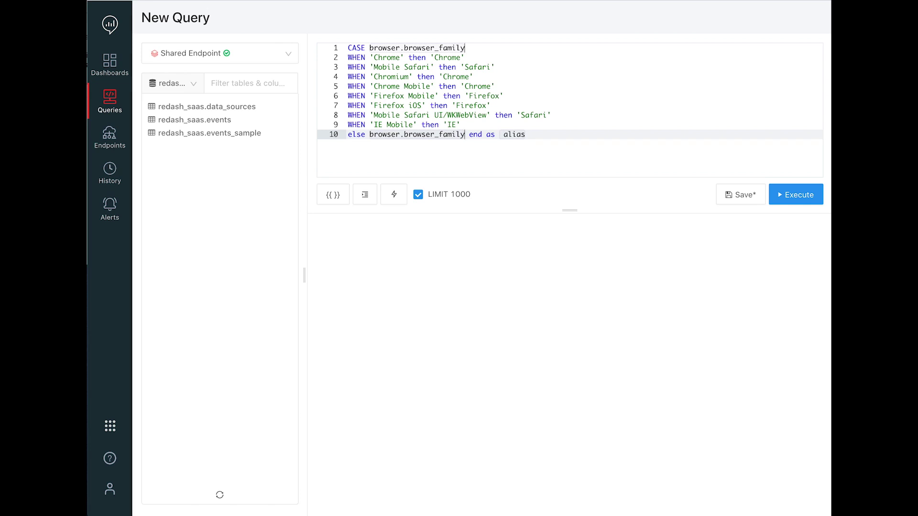
key("Tab")
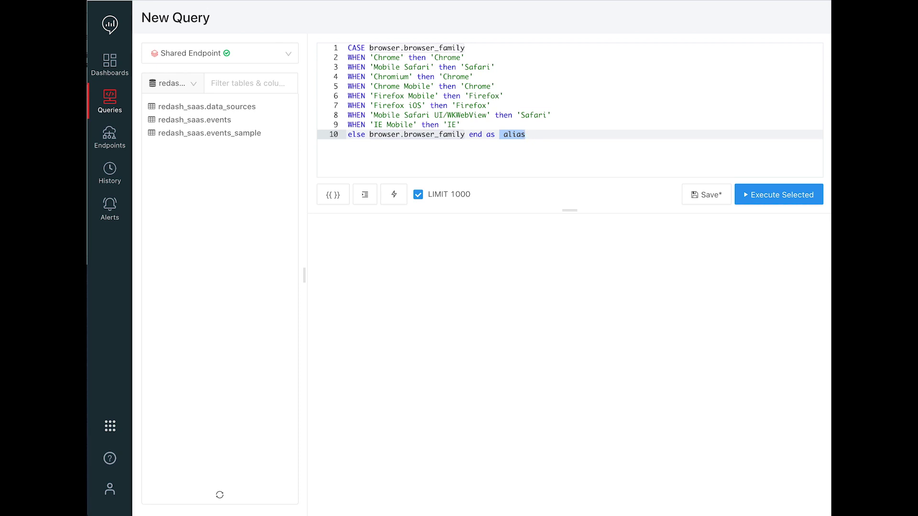
type("browser")
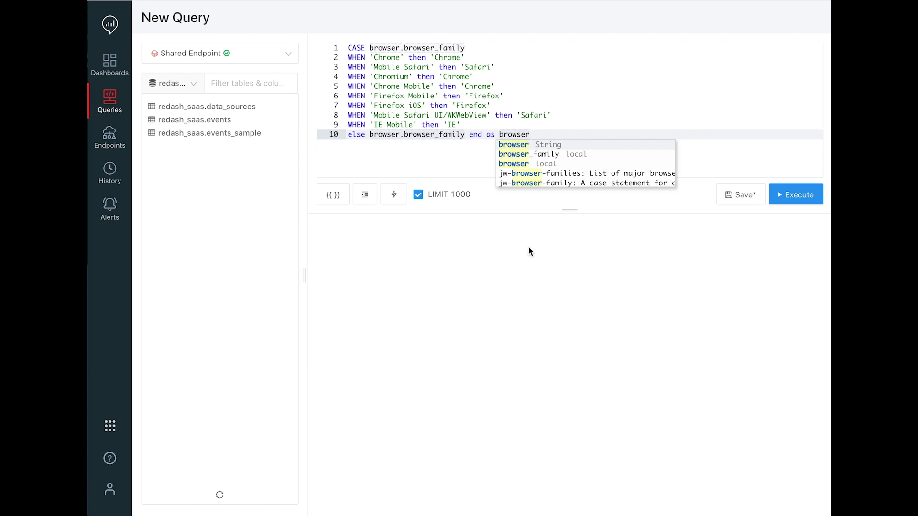
left_click(538, 134)
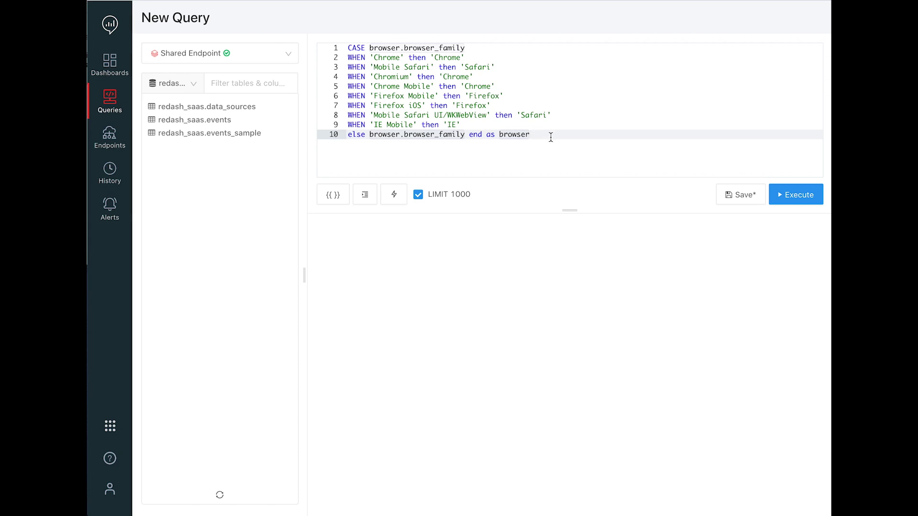
left_click_drag(549, 136, 327, 32)
key("BackSpace")
Write the query "select count(*) from redash_saas.events_sample", execute it and save it
type("select count")
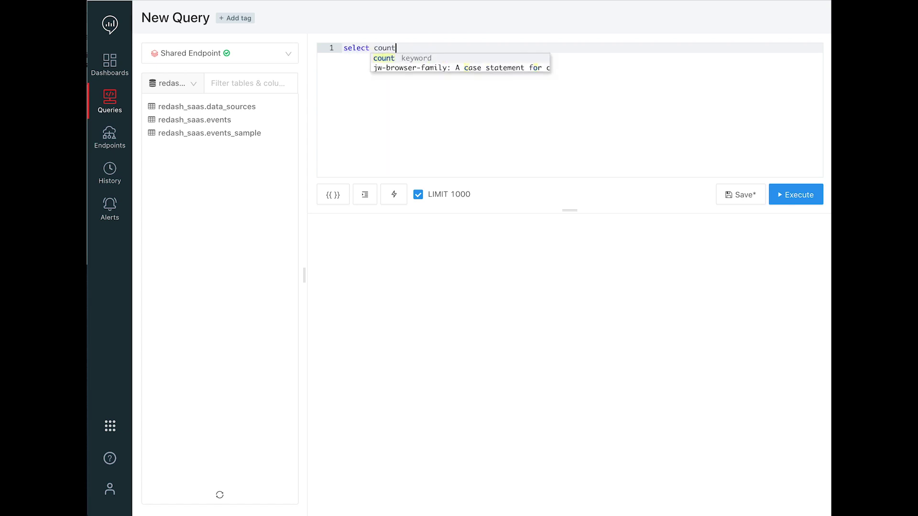
type("*")
type("(*) from eve")
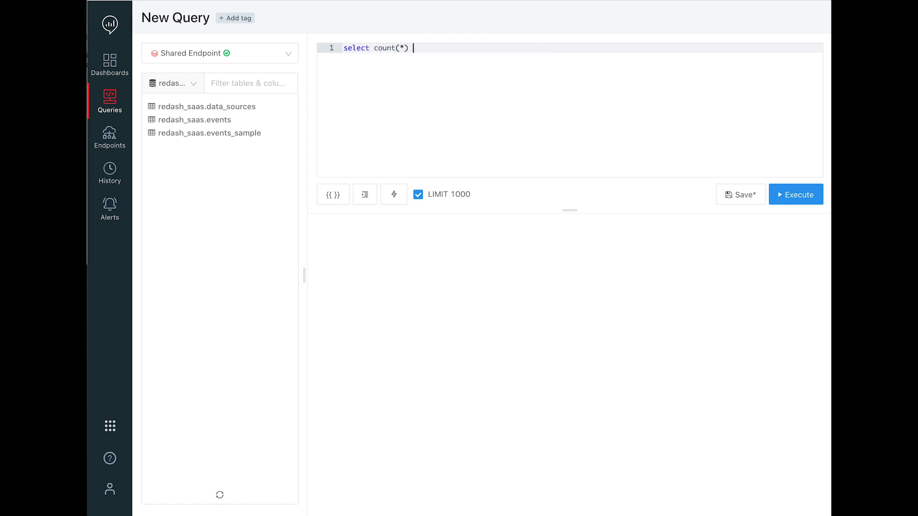
type("nts")
key("Down")
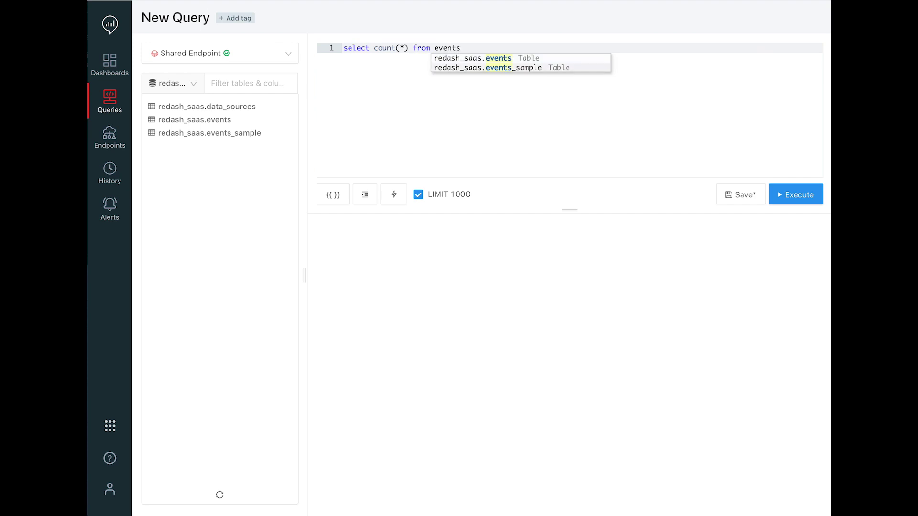
key("Return")
left_click(791, 196)
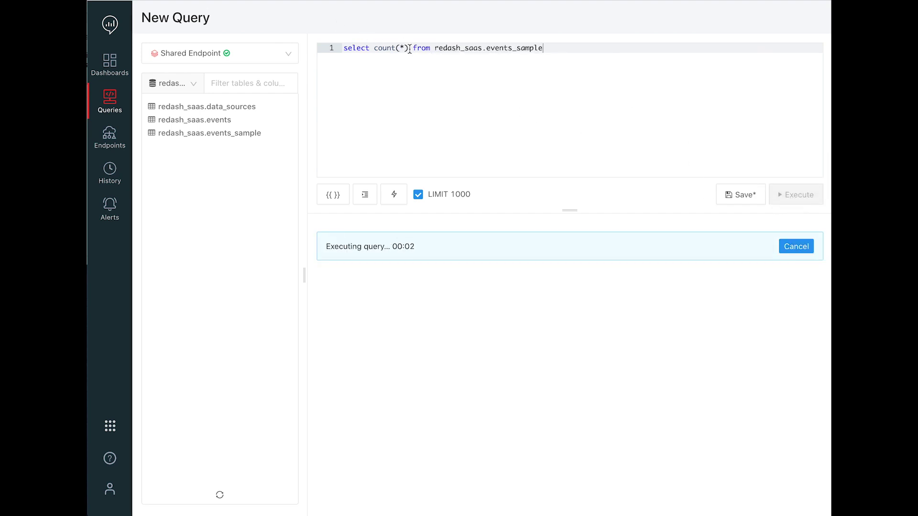
left_click(744, 195)
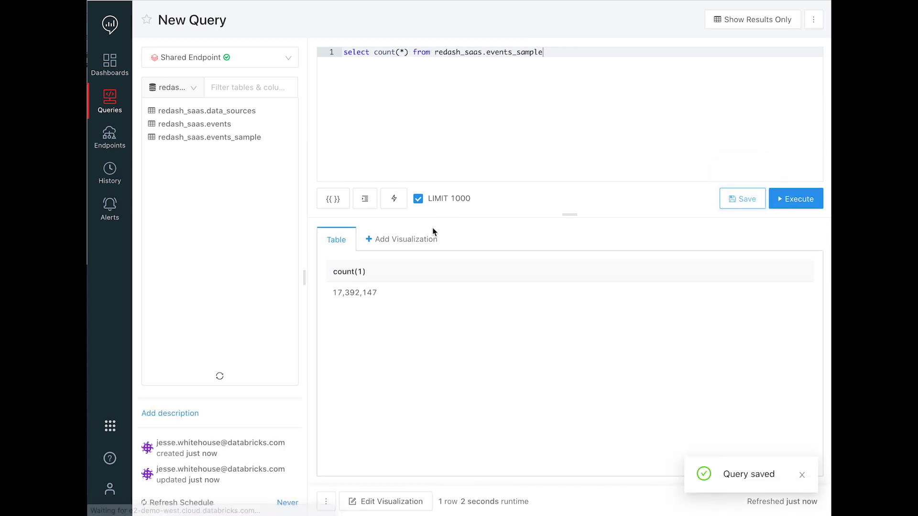
Add a Counter visualization labelled Total Events that takes its value from the count(1) column, and save it
left_click(420, 239)
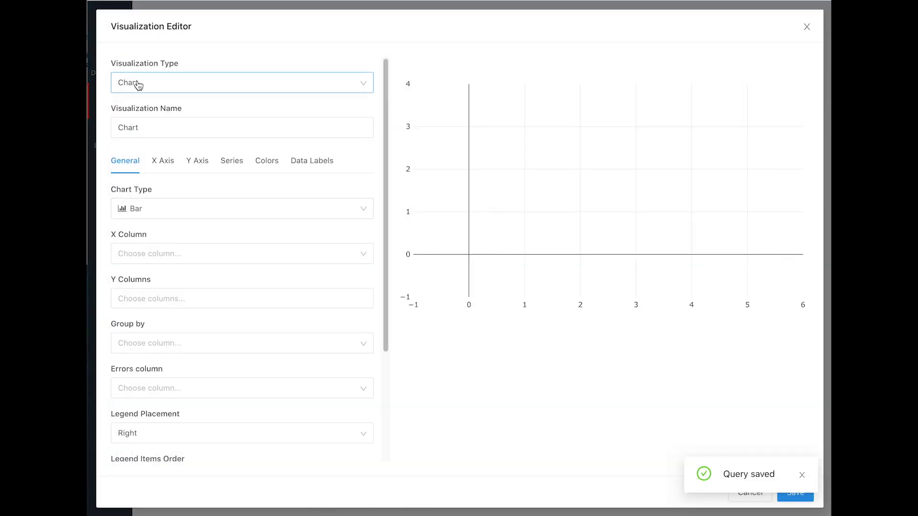
left_click(138, 84)
left_click(136, 146)
left_click(313, 197)
type("Total Events")
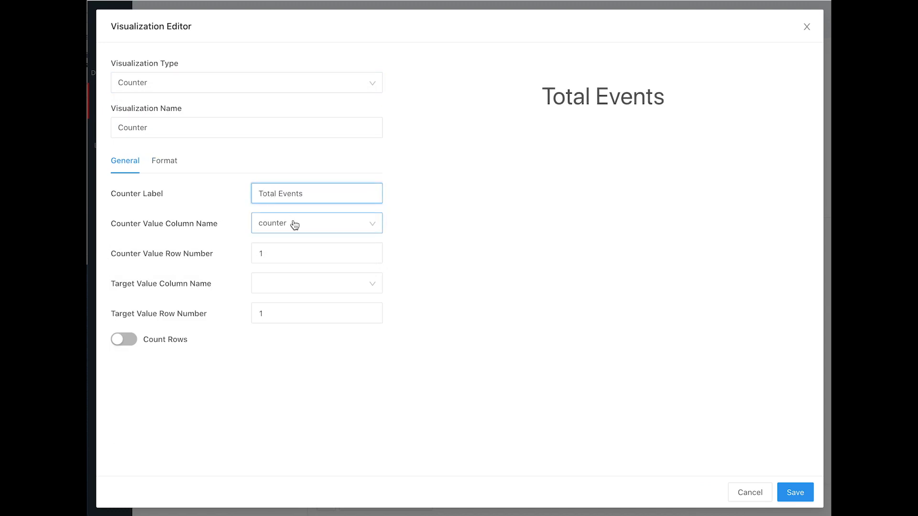
left_click(294, 225)
left_click(281, 247)
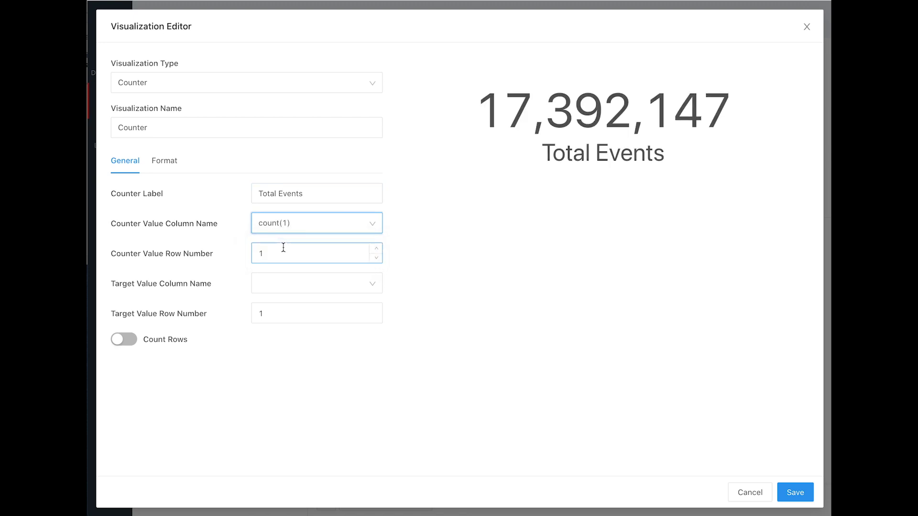
left_click(803, 494)
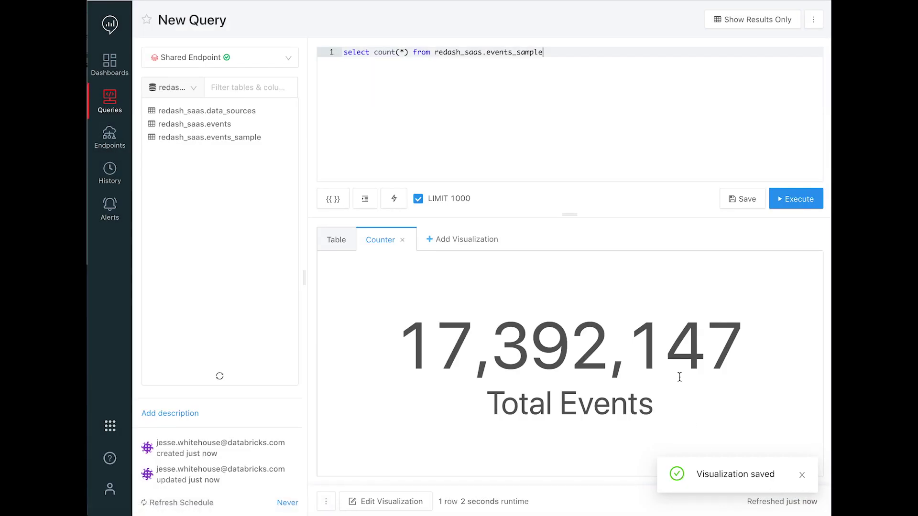
Add the counter visualization to the Usage Statistics dashboard
left_click(325, 501)
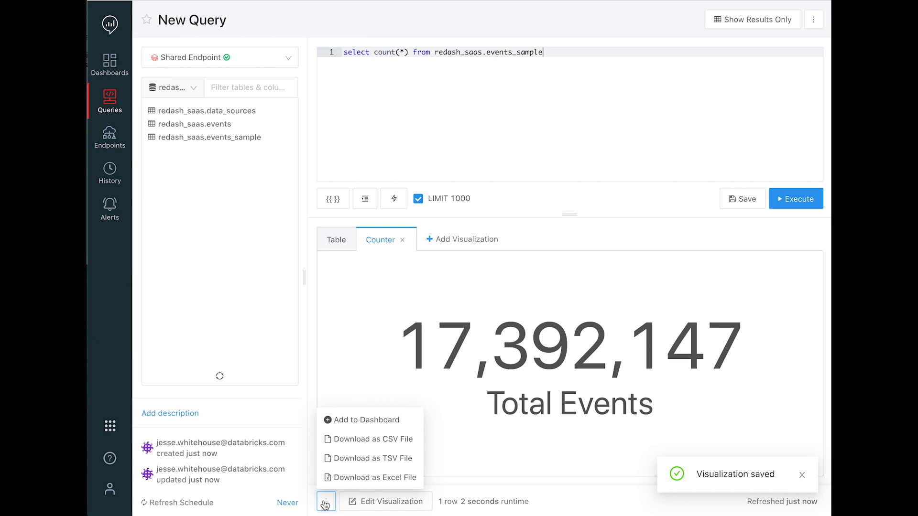
left_click(358, 421)
type("usage")
left_click(359, 169)
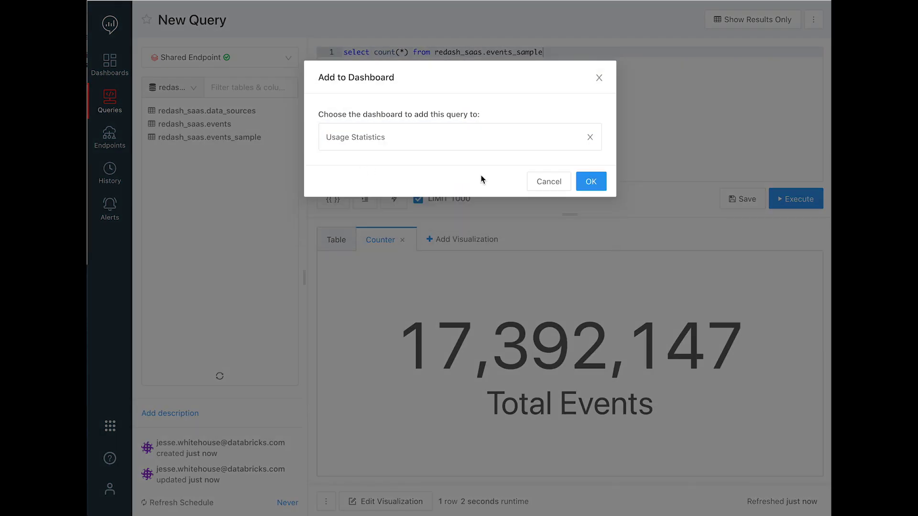
left_click(599, 182)
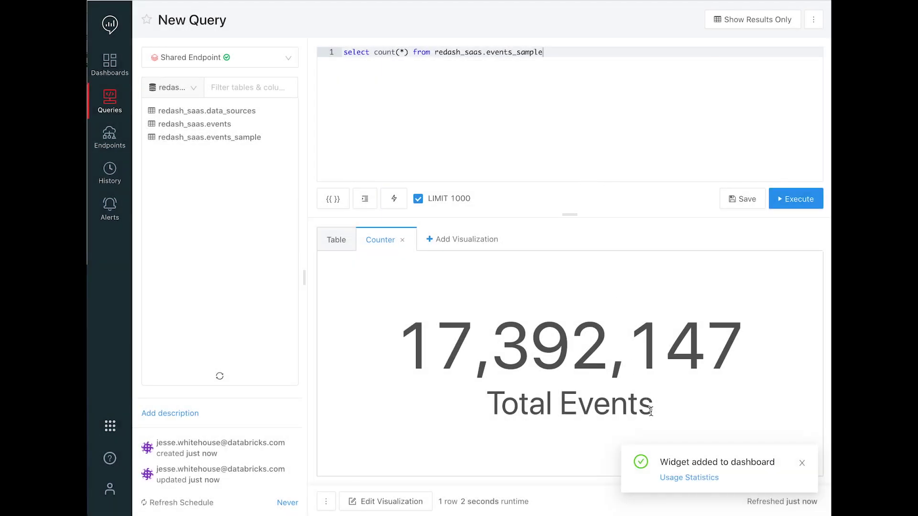
On the Usage Statistics dashboard, enlarge the counter widget to the height of the User Visits Detail chart and finish editing
left_click(676, 479)
left_click(813, 19)
left_click(795, 44)
left_click_drag(817, 271, 817, 362)
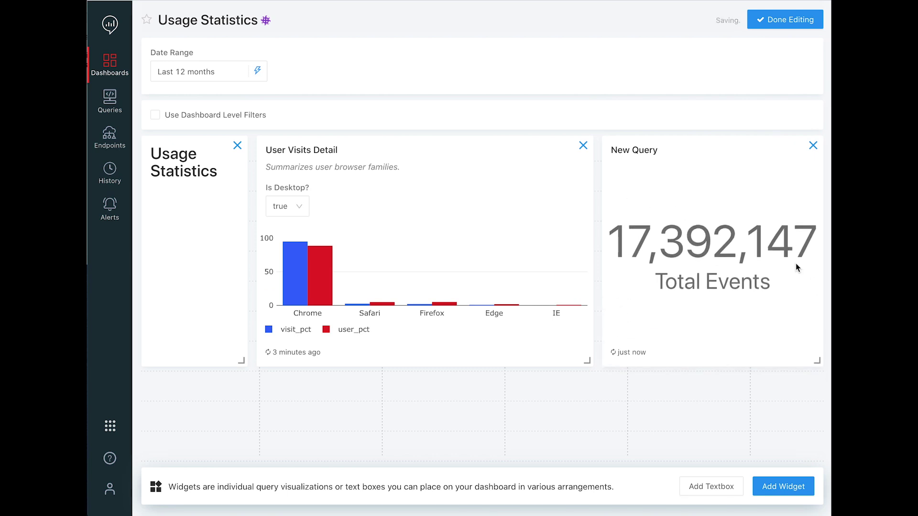
left_click(775, 19)
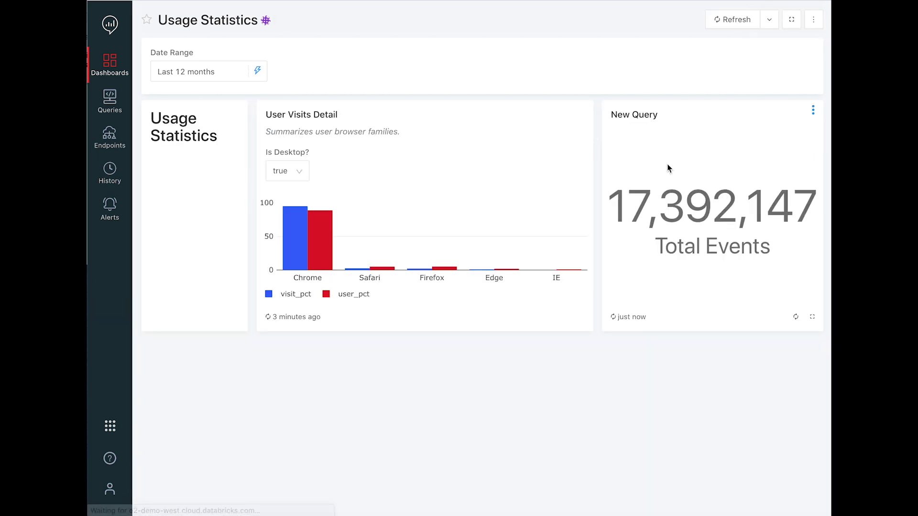
Open the counter widget's underlying query and rename it Total Events
left_click(644, 117)
left_click(221, 20)
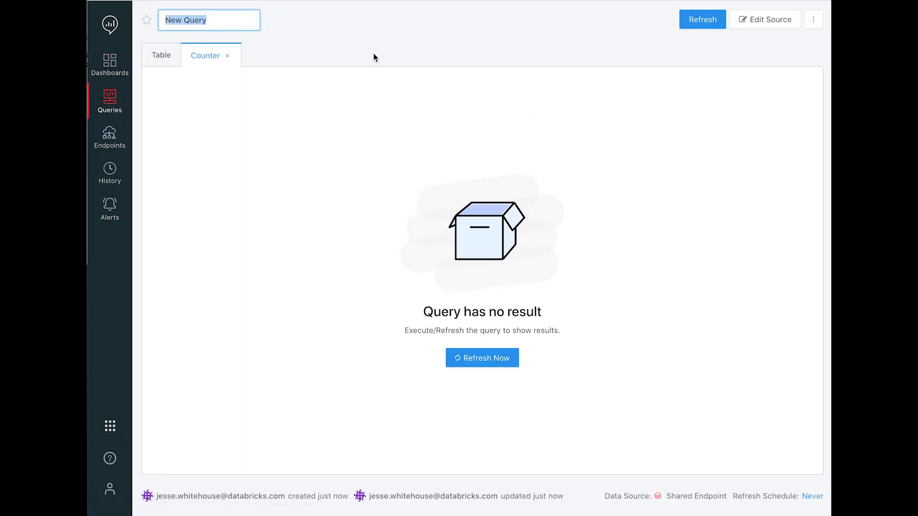
type("Total Events")
key("Return")
Mark the Total Events query as a favorite and tag it DAIS Demo
left_click(147, 21)
left_click(269, 20)
type("Dai")
left_click(349, 155)
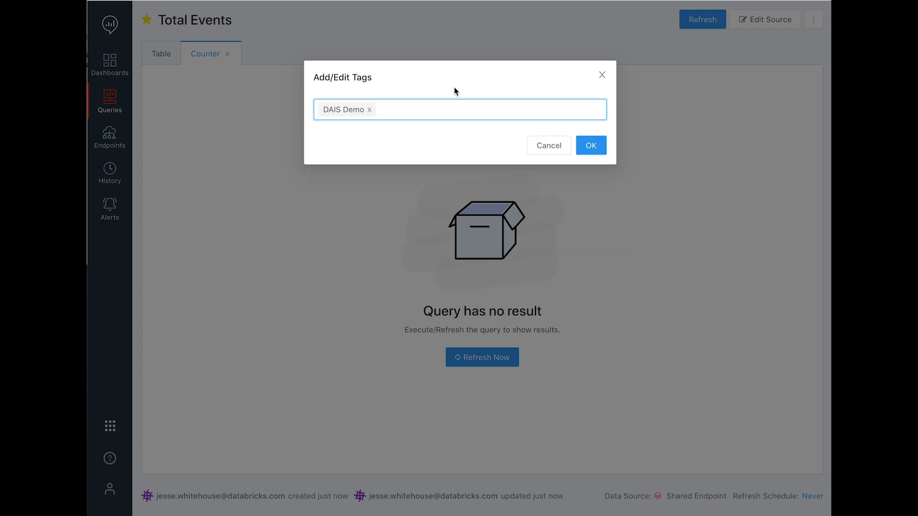
left_click(589, 145)
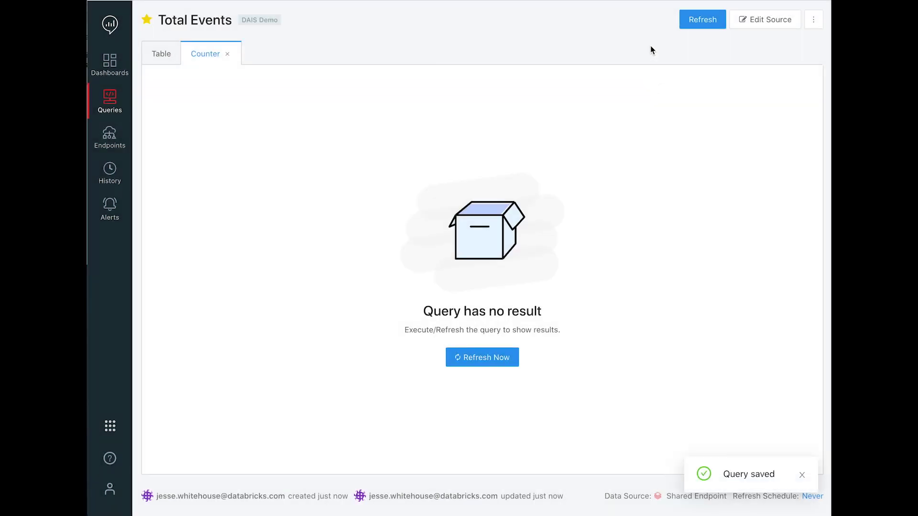
Refresh the Total Events query and reopen the Usage Statistics dashboard
left_click(690, 25)
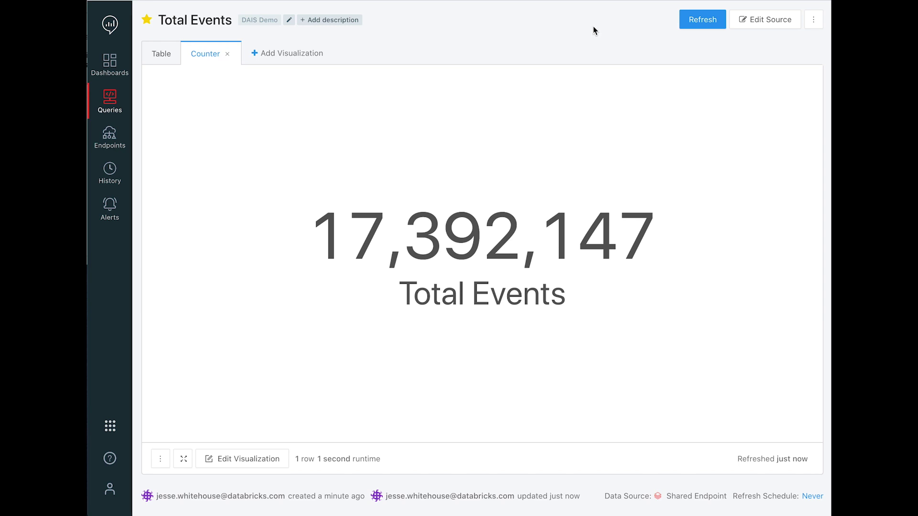
left_click(110, 66)
left_click(185, 82)
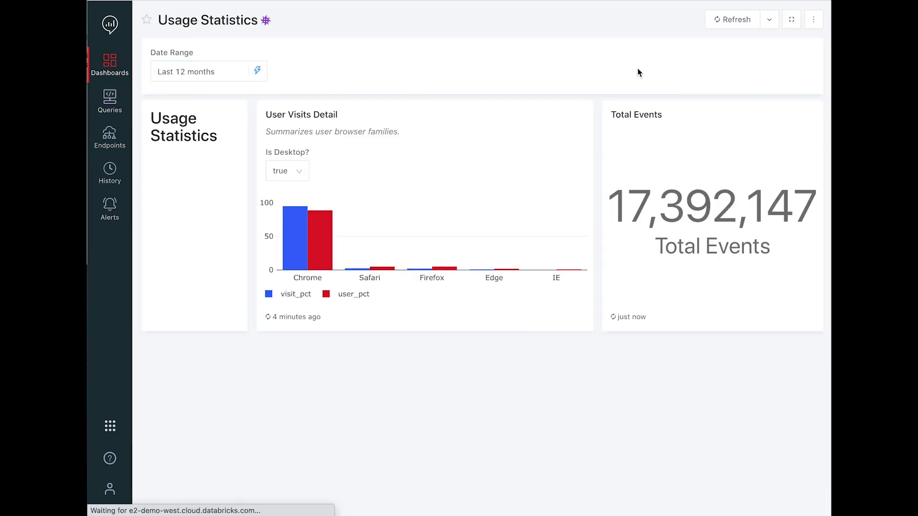
Try out a 1 day refresh schedule for the Total Events query and cancel it without saving
left_click(641, 114)
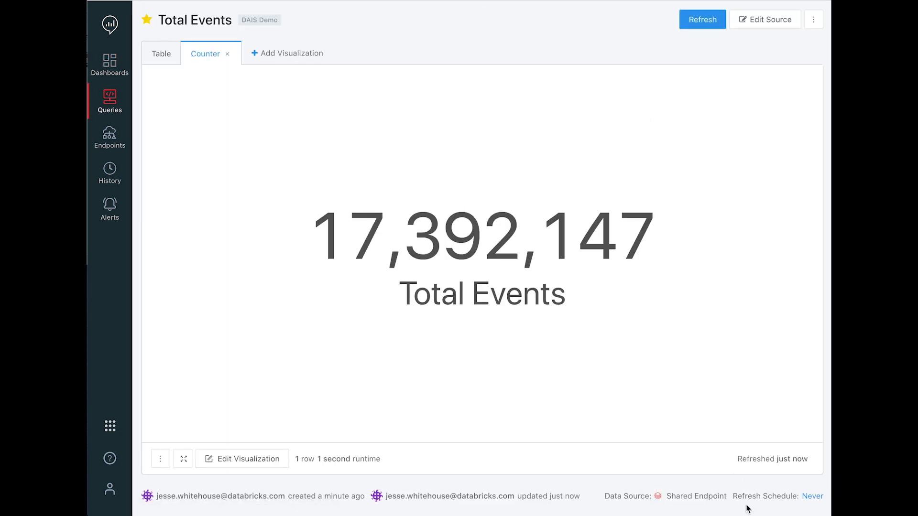
left_click(813, 496)
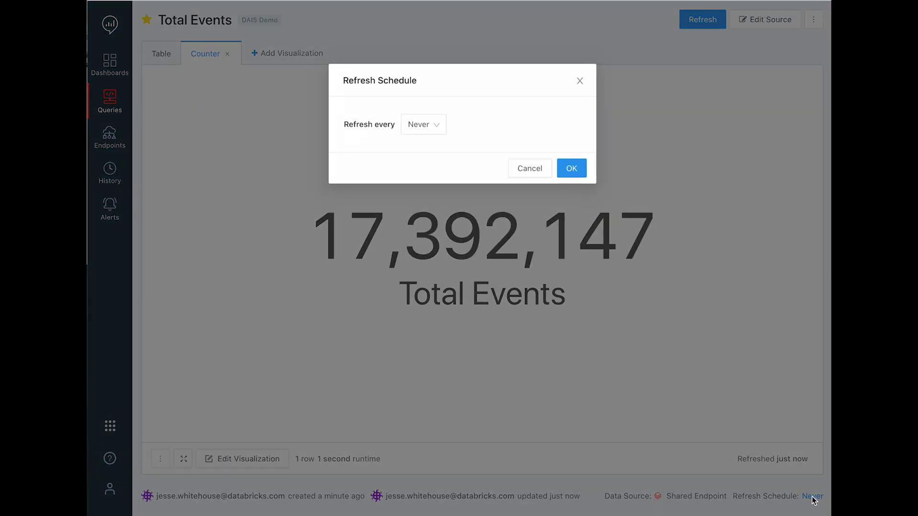
left_click(433, 123)
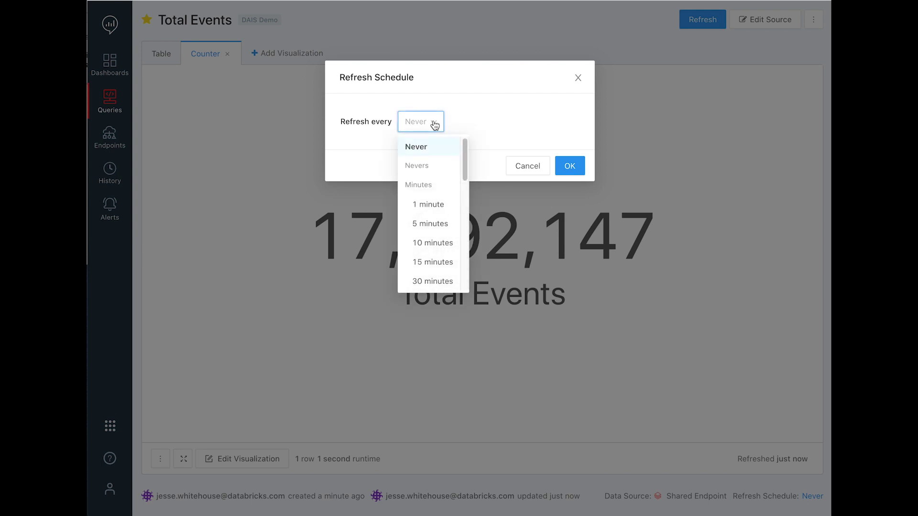
left_click_drag(466, 152, 470, 265)
left_click(429, 206)
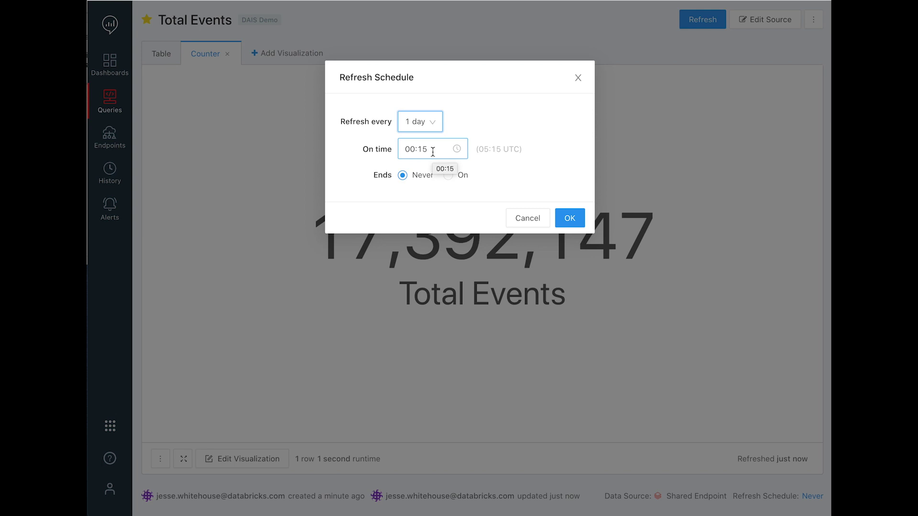
left_click_drag(471, 152, 526, 148)
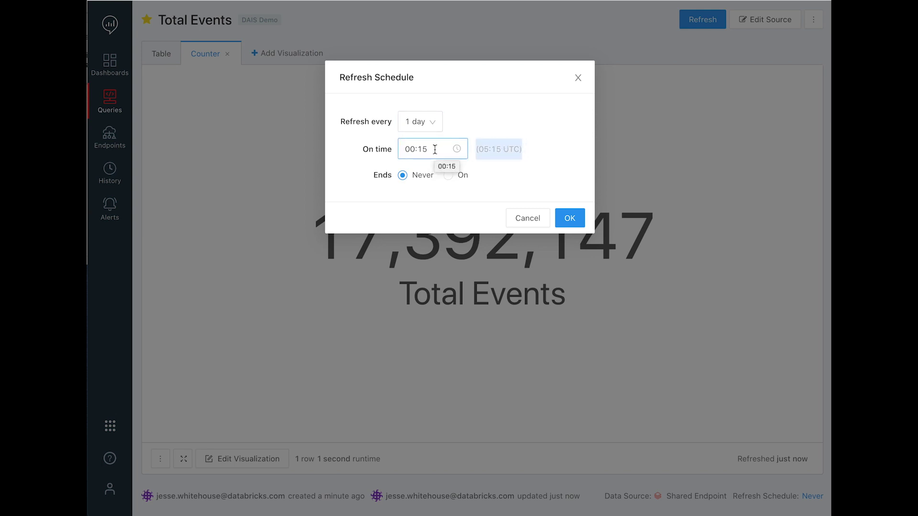
left_click(527, 218)
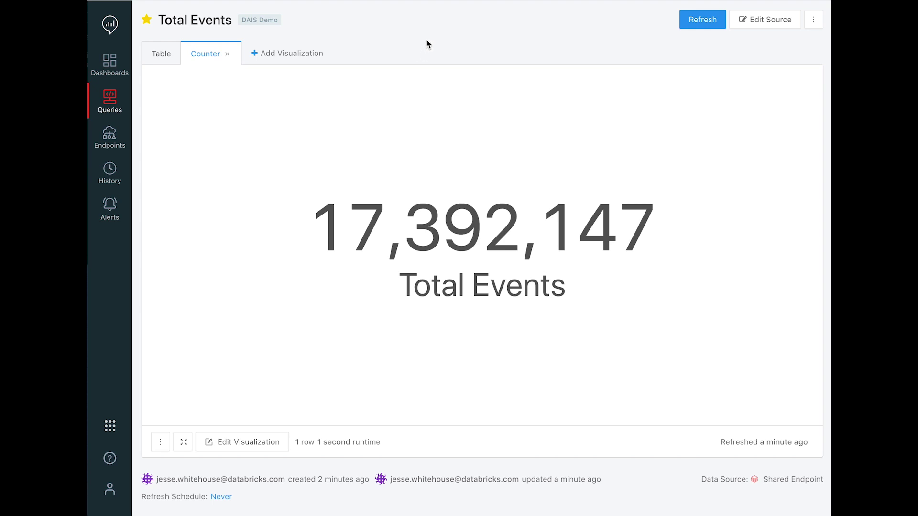
left_click_drag(308, 225, 646, 224)
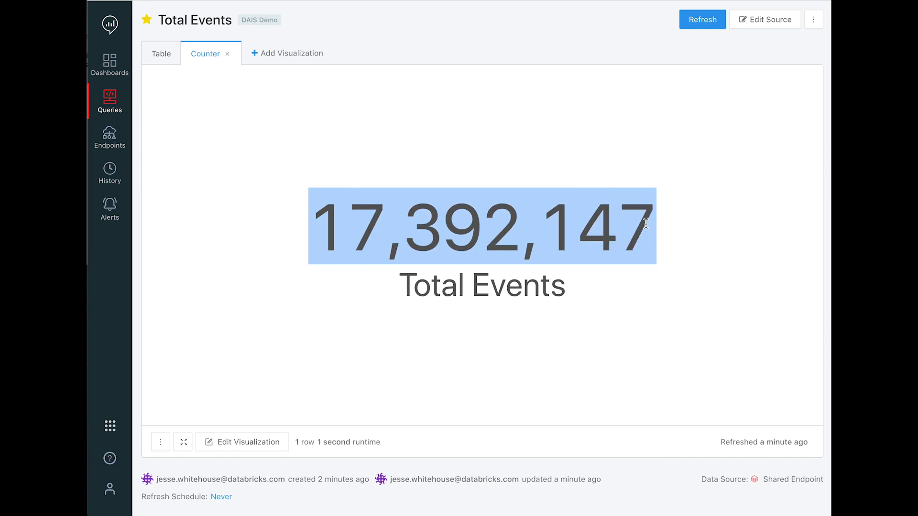
left_click(517, 39)
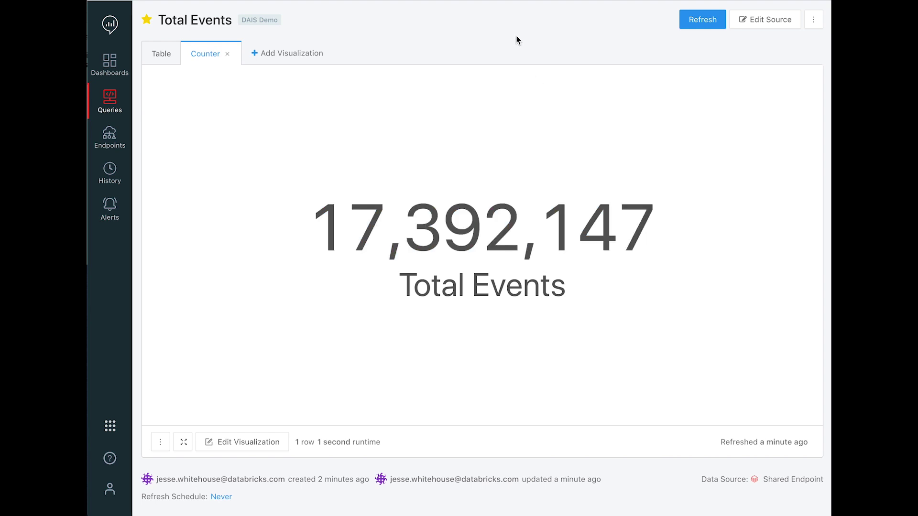
Start a new alert that monitors the Total Events query
left_click(109, 217)
left_click(786, 19)
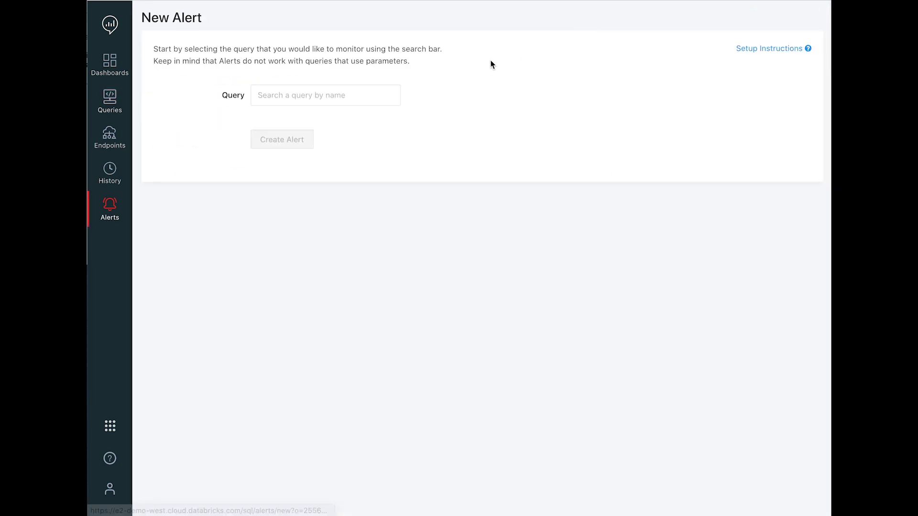
left_click(328, 95)
left_click(279, 123)
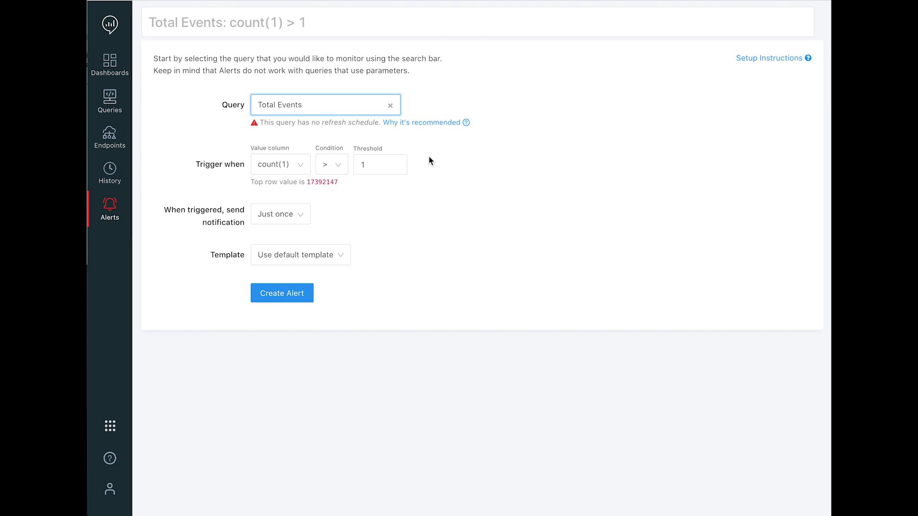
Set the alert to trigger when count(1) is greater than 17392148
left_click(298, 167)
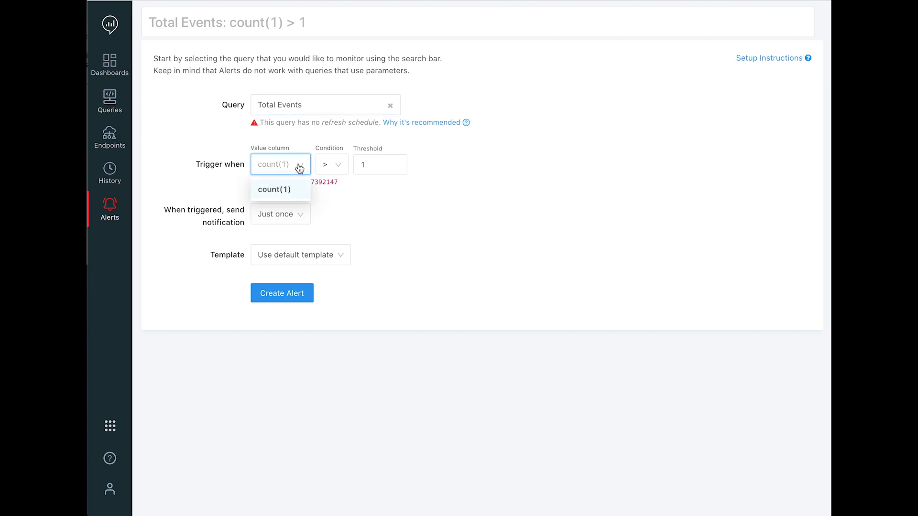
left_click(276, 189)
left_click_drag(307, 182, 337, 184)
key("ctrl+c")
left_click(369, 164)
key("ctrl+a")
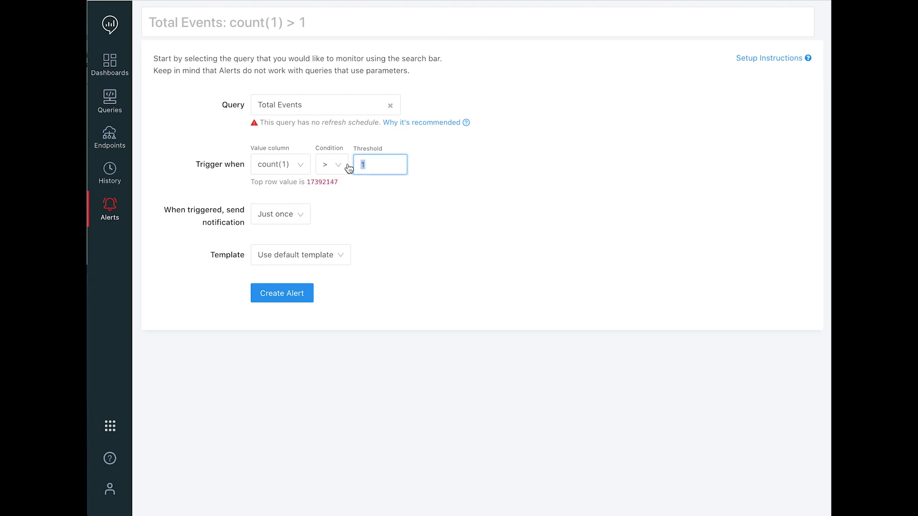
key("ctrl+v")
key("BackSpace")
type("8")
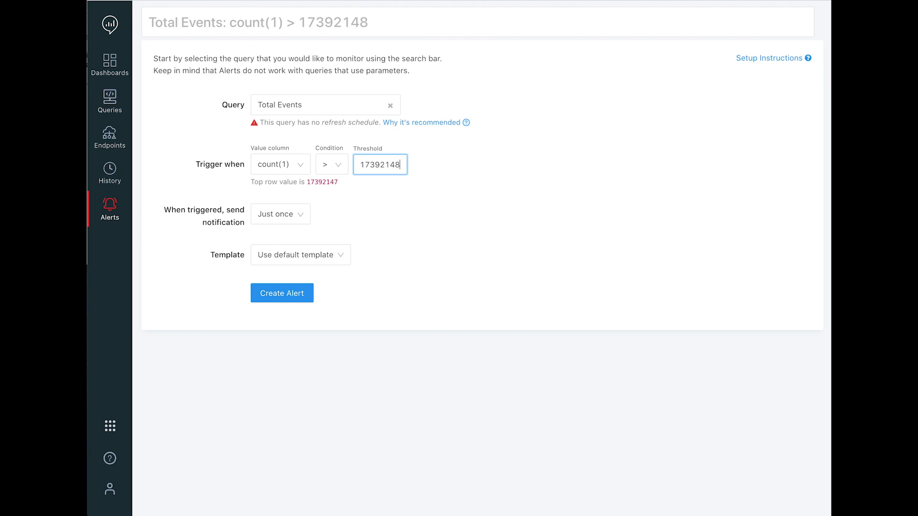
left_click(386, 198)
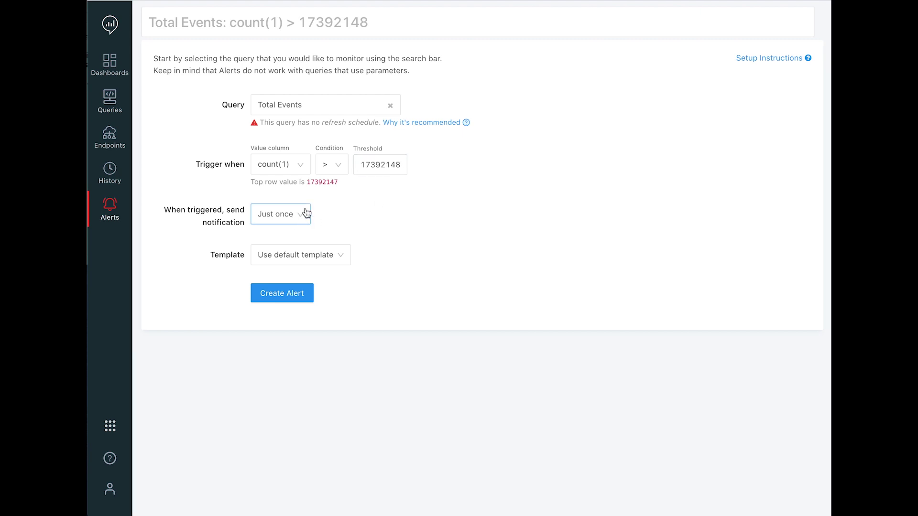
Give the alert a custom template with subject "Good news" and body "You did it!", and create the alert
left_click(318, 251)
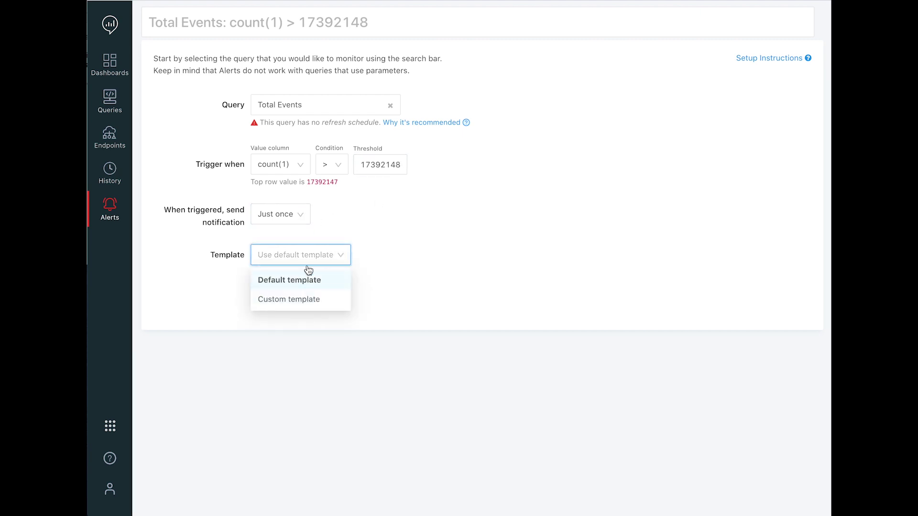
left_click(284, 308)
left_click(301, 328)
type("You did it!")
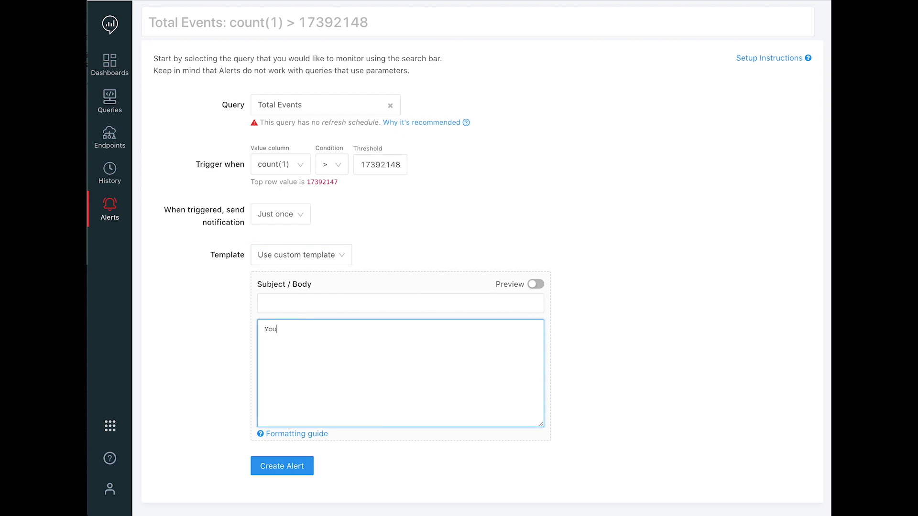
left_click(307, 302)
type("Good news")
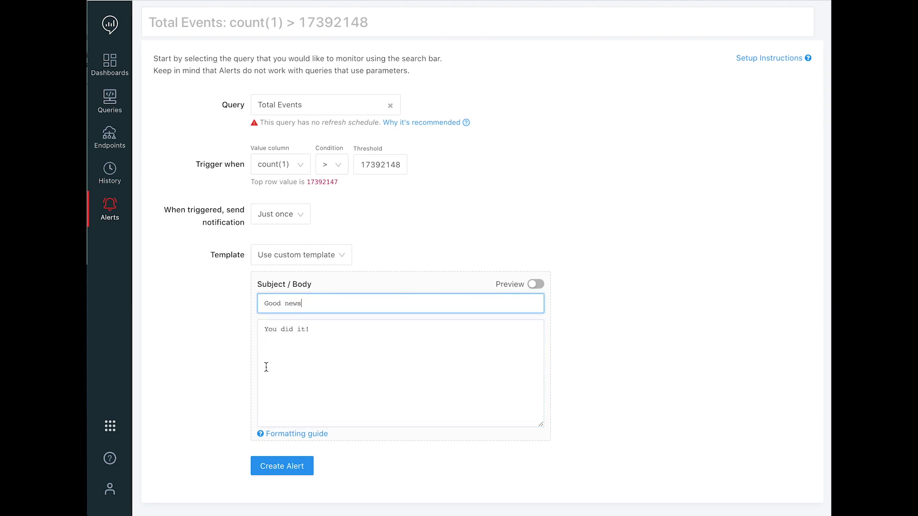
left_click(279, 467)
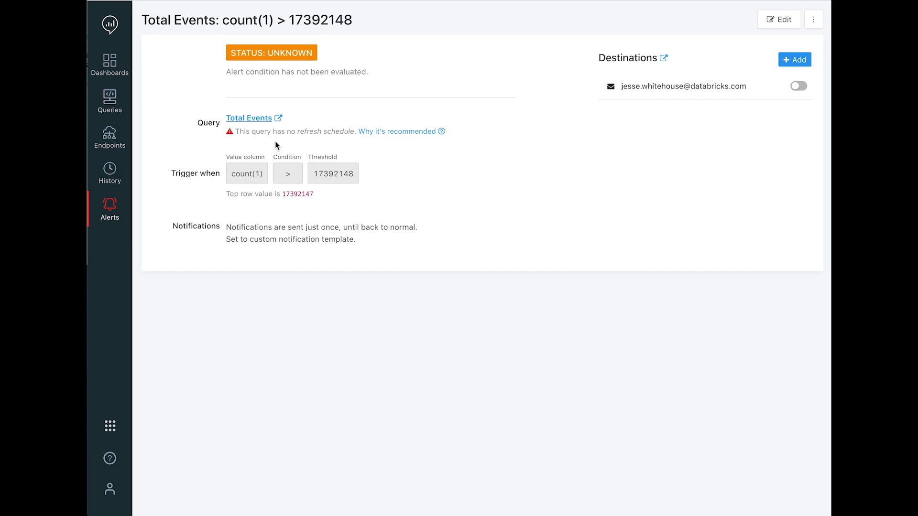
Set the alert's Total Events query to refresh every 15 minutes and reopen the Total Events alert
left_click_drag(239, 131, 347, 133)
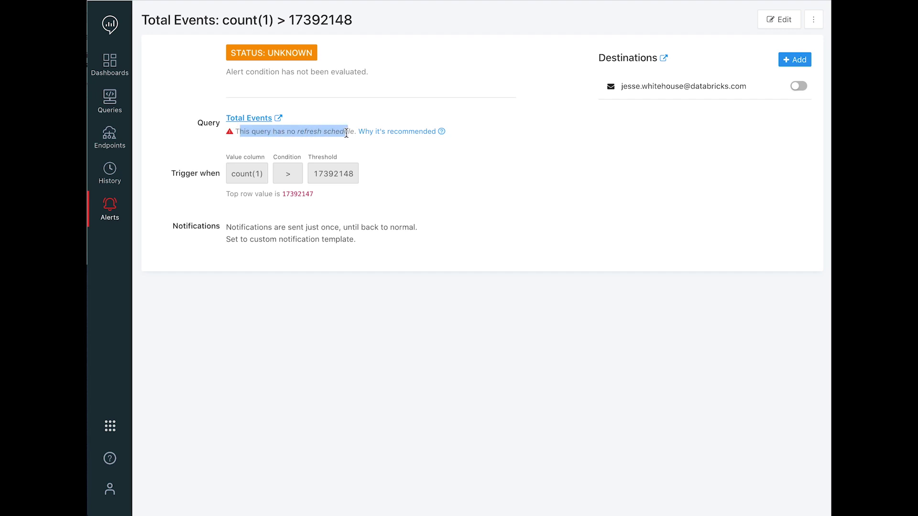
left_click(249, 119)
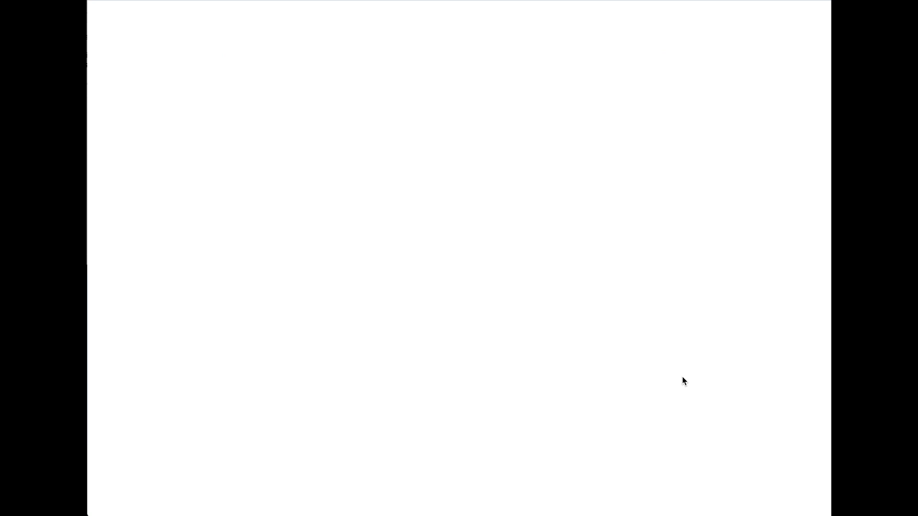
left_click(813, 496)
left_click(421, 121)
left_click(428, 260)
left_click(570, 190)
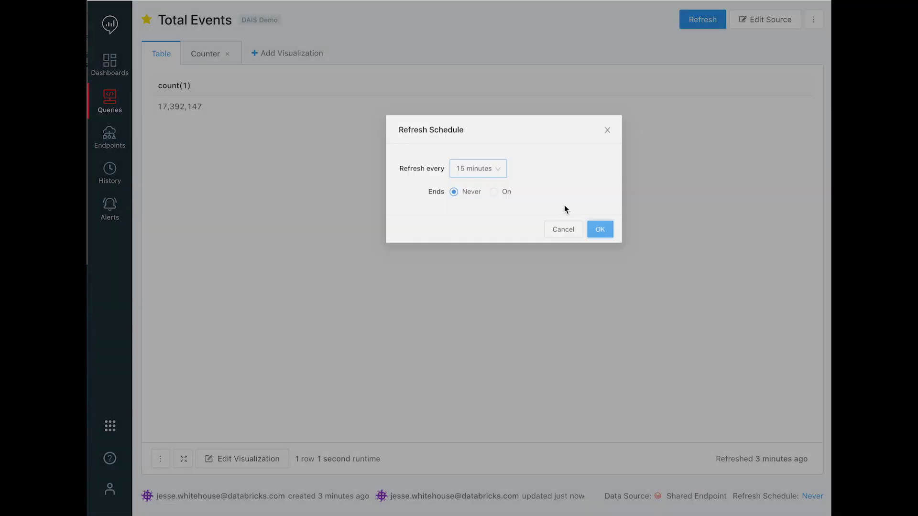
left_click(112, 207)
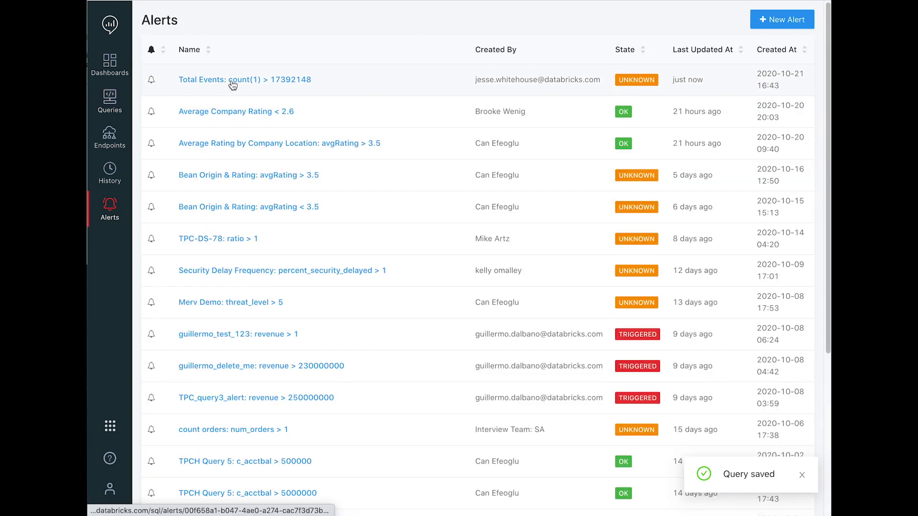
left_click(218, 79)
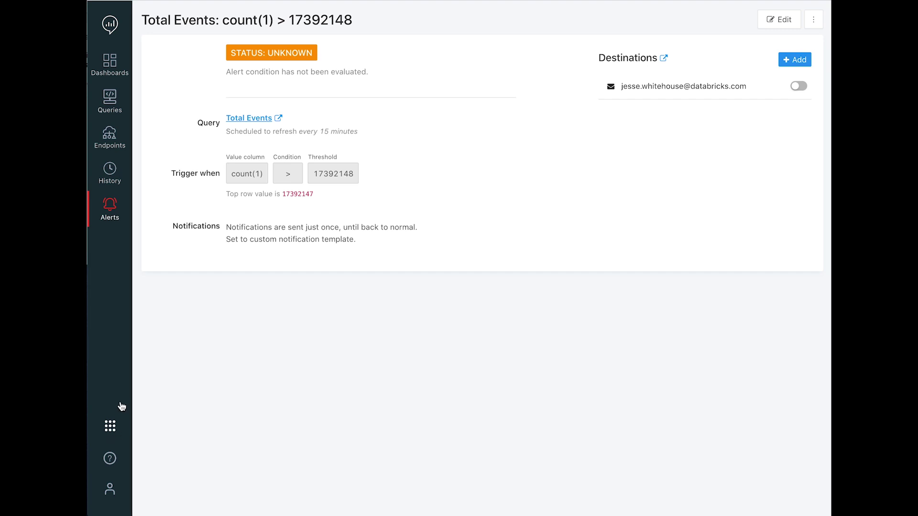
Look through the built-in Databricks SQL Analytics guide and close it
left_click(109, 460)
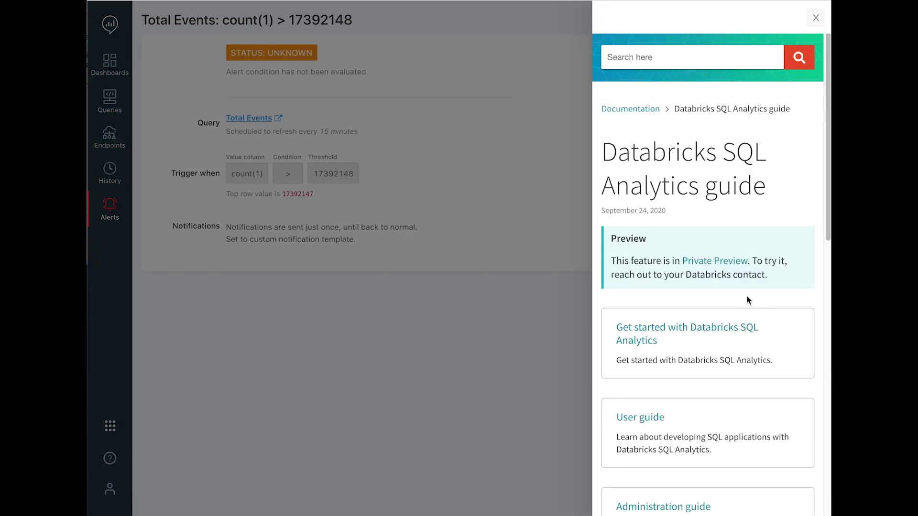
mouse_move(826, 143)
left_mouse_down()
mouse_move(826, 201)
mouse_move(826, 130)
left_mouse_up()
left_click(815, 17)
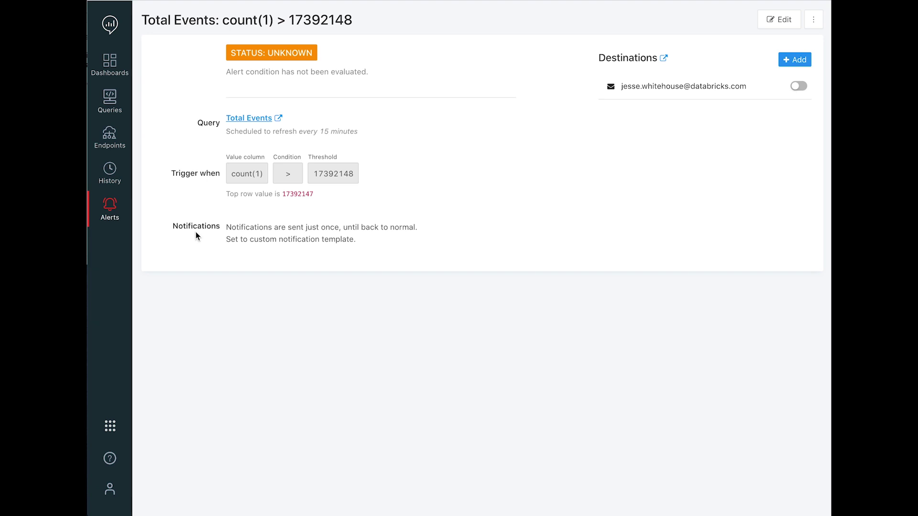
Review the Shared Endpoint's overview and the details of the most recent query in the query history
left_click(118, 139)
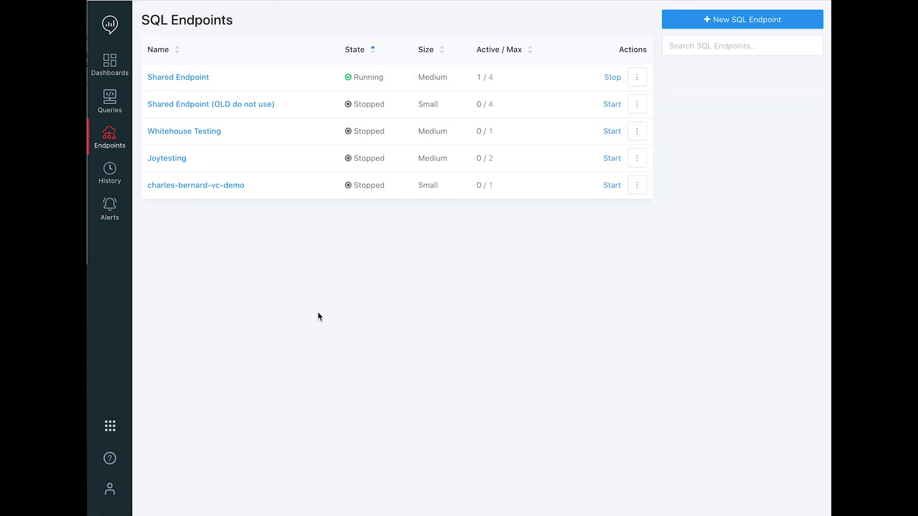
left_click(173, 78)
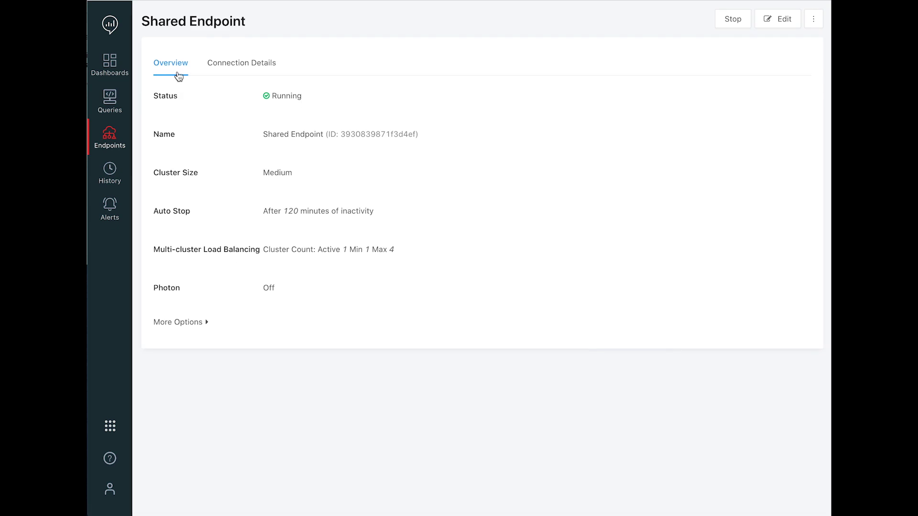
left_click(114, 174)
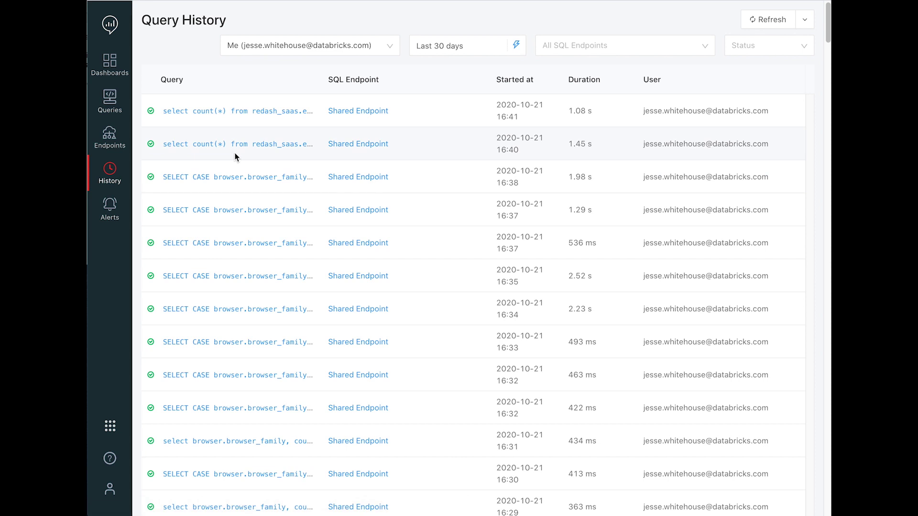
left_click(193, 114)
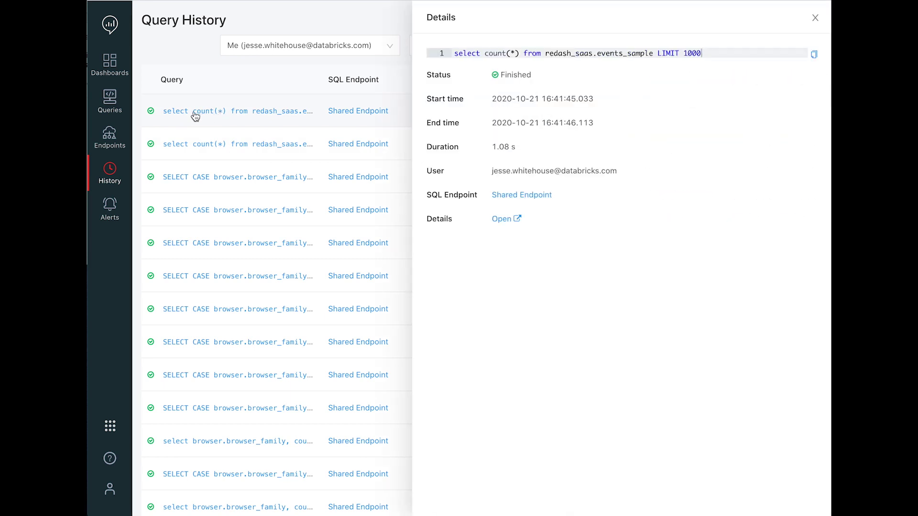
left_click(816, 20)
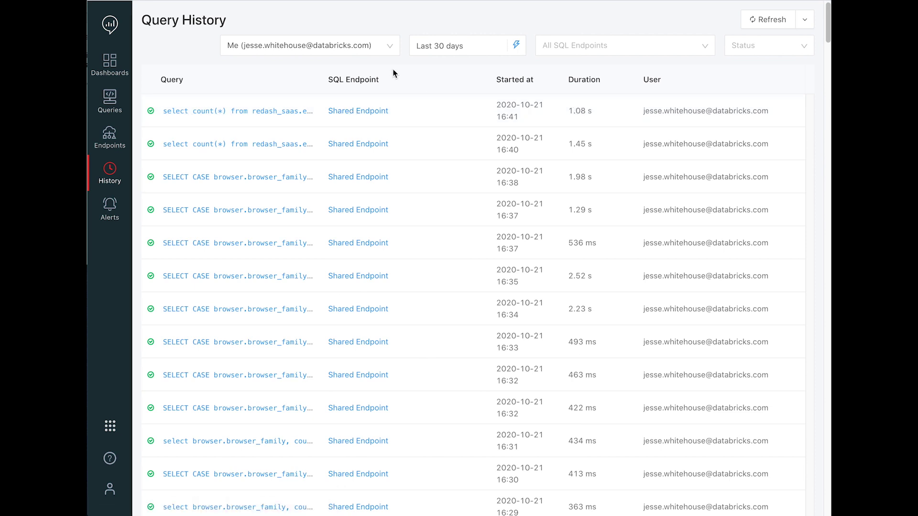
mouse_move(390, 50)
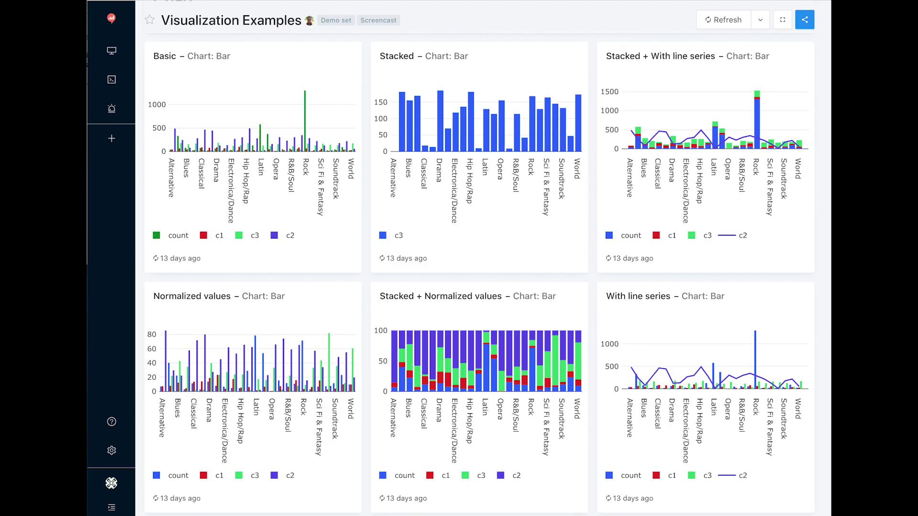
Switch to Redash and browse the chart types on the Visualization Examples dashboard down to the Other section
scroll(828, 36, "down", 1)
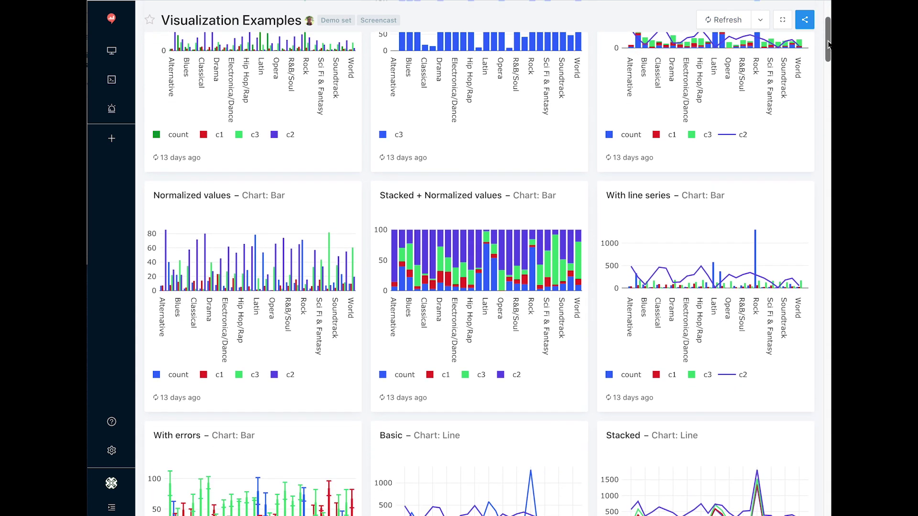
left_click_drag(828, 45, 827, 191)
mouse_move(528, 392)
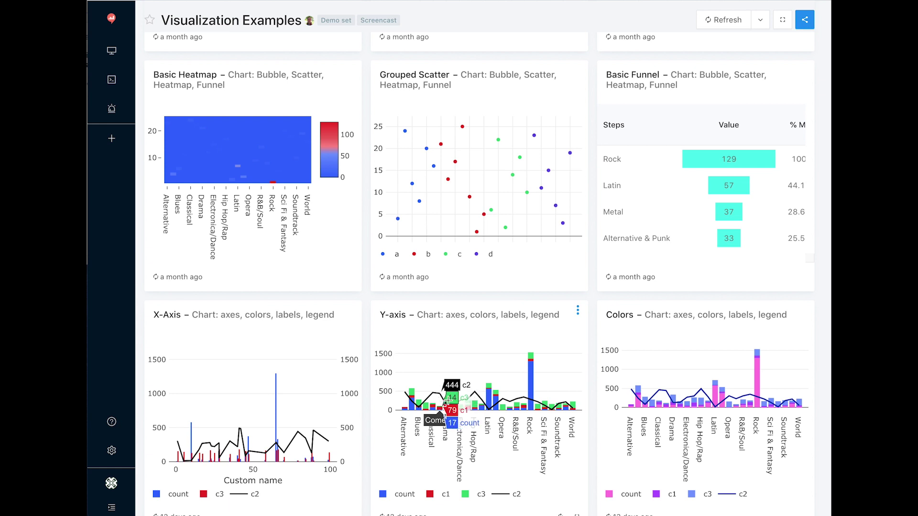
scroll(432, 350, "up", 1)
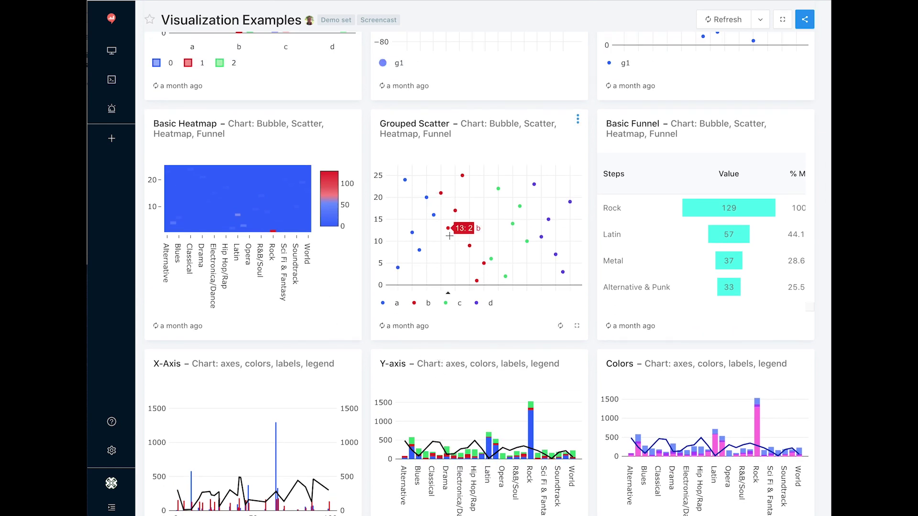
scroll(436, 264, "up", 4)
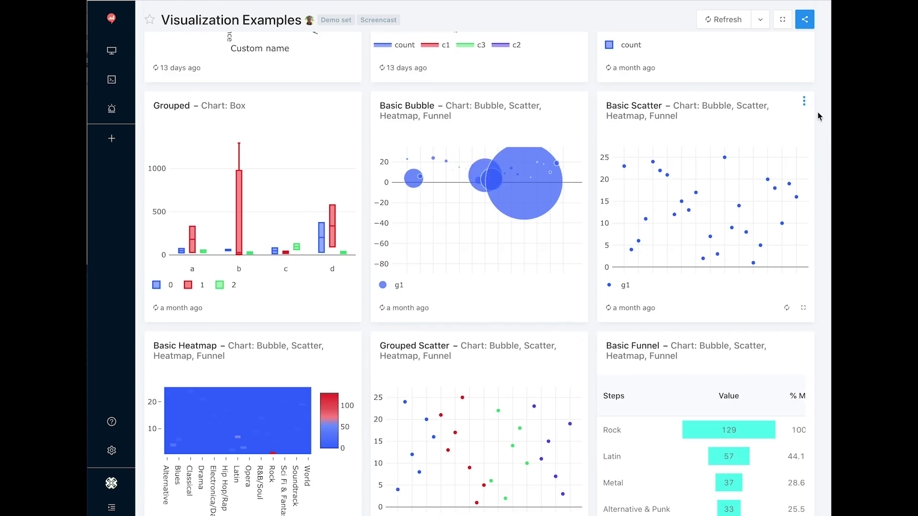
scroll(828, 67, "down", 1)
left_click_drag(828, 154, 825, 270)
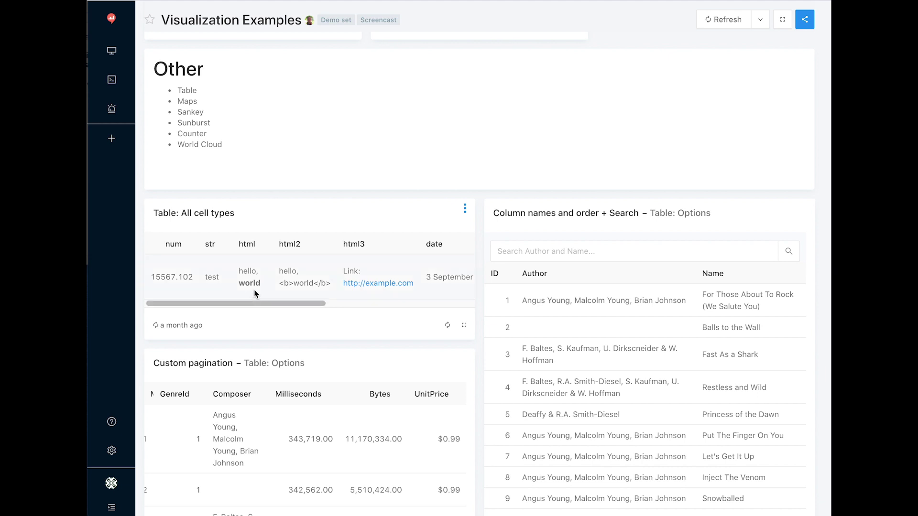
Examine the html, html2, date, bool, json, img and link columns in the "Table: All cell types" widget
left_click_drag(261, 287, 240, 292)
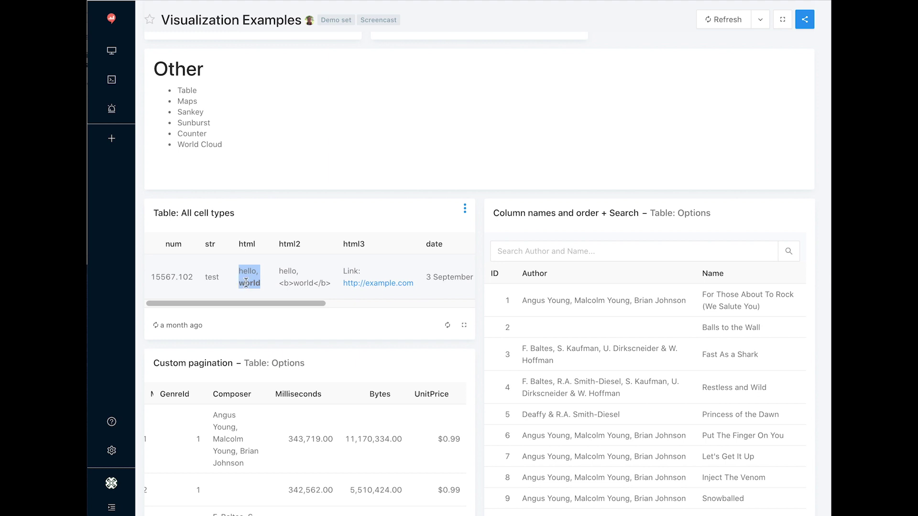
left_click_drag(330, 286, 281, 276)
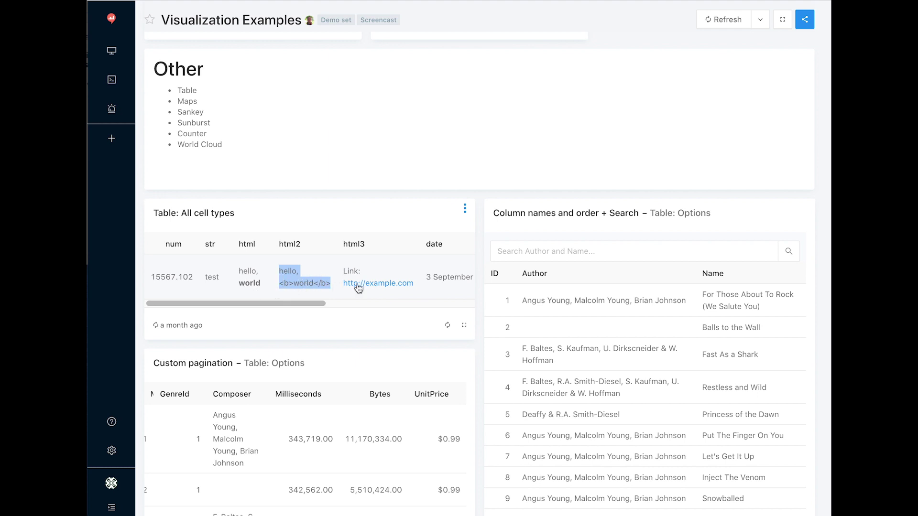
scroll(368, 287, "right", 2)
scroll(368, 287, "right", 6)
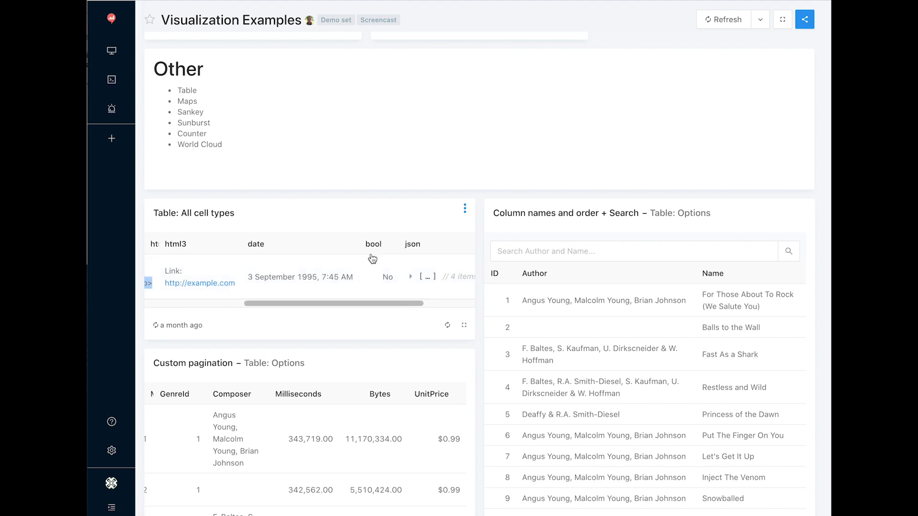
scroll(365, 283, "right", 4)
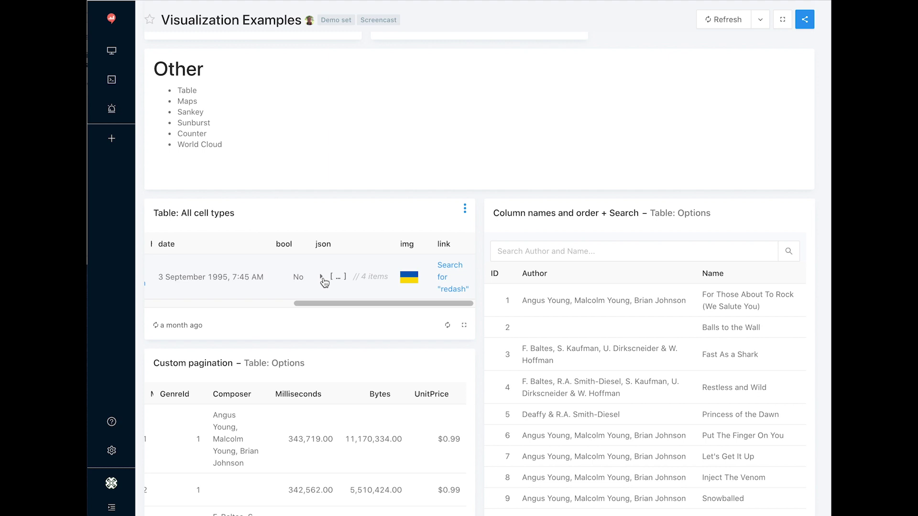
Expand the json cell and inspect its nested object and its nested array
left_click(321, 277)
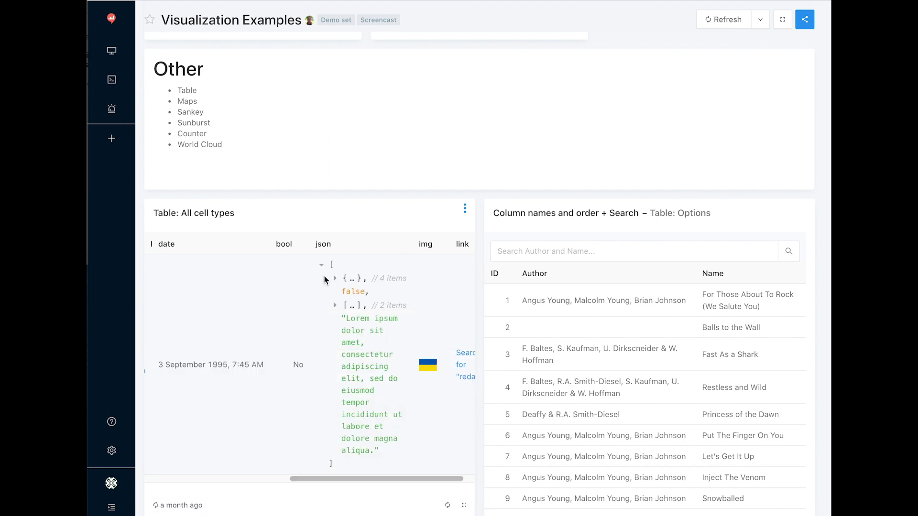
scroll(326, 282, "down", 1)
left_click(335, 257)
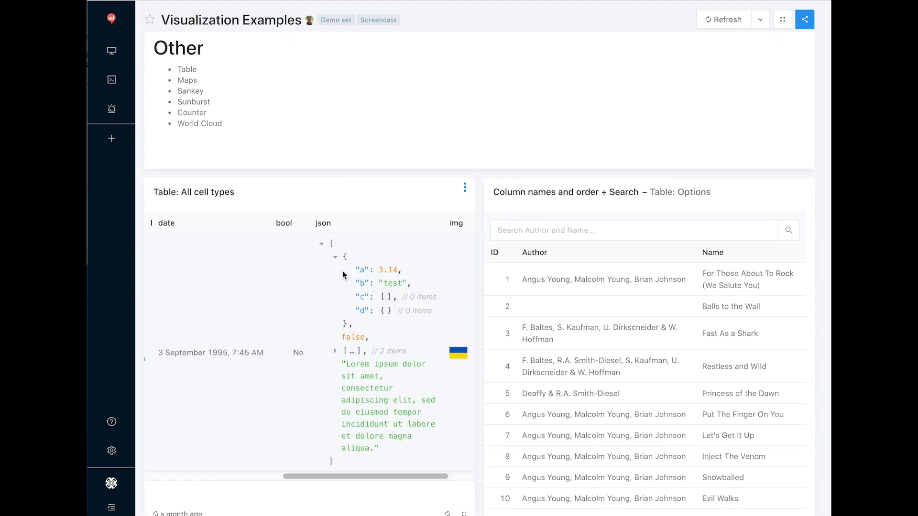
left_click(336, 259)
left_click(334, 282)
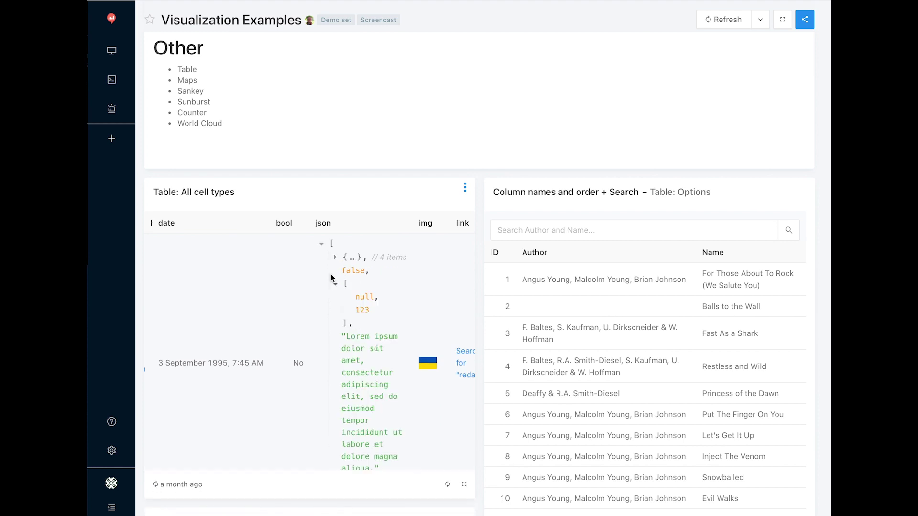
Collapse the json cell and bring the first columns of the "Table: All cell types" widget back into view
left_click(322, 244)
left_click_drag(330, 282, 154, 265)
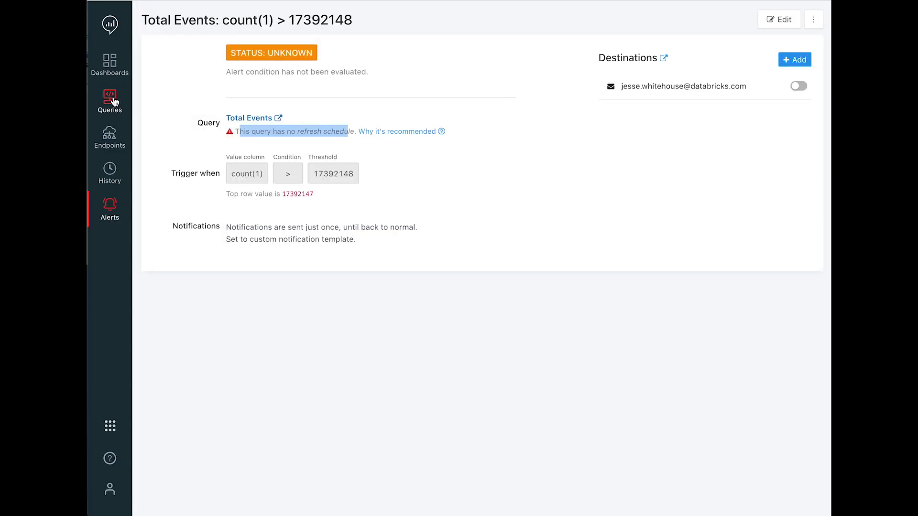
Switch to Databricks SQL Analytics and open the User Visits Detail query on its table results
left_click(110, 99)
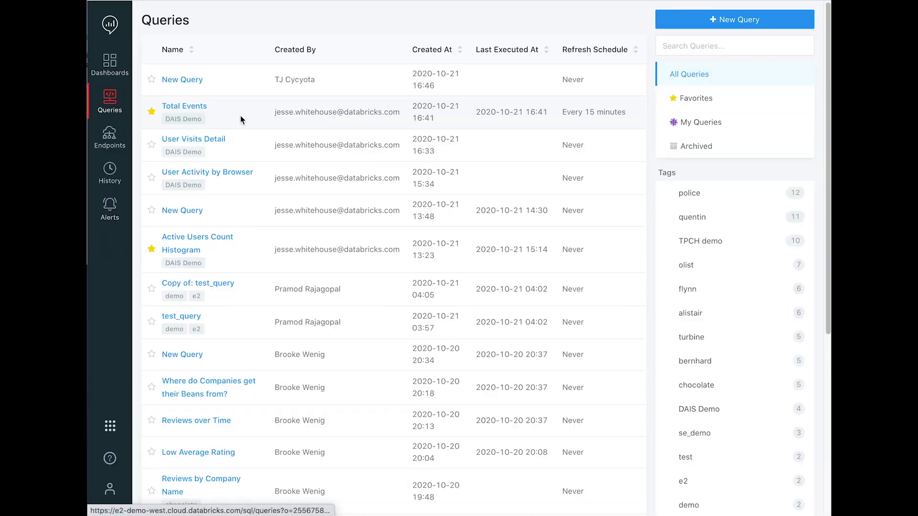
left_click(194, 139)
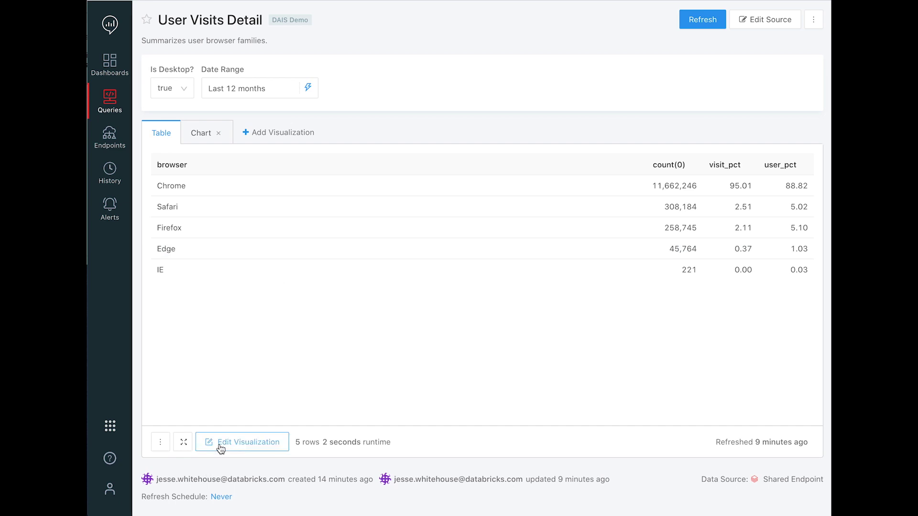
left_click(205, 133)
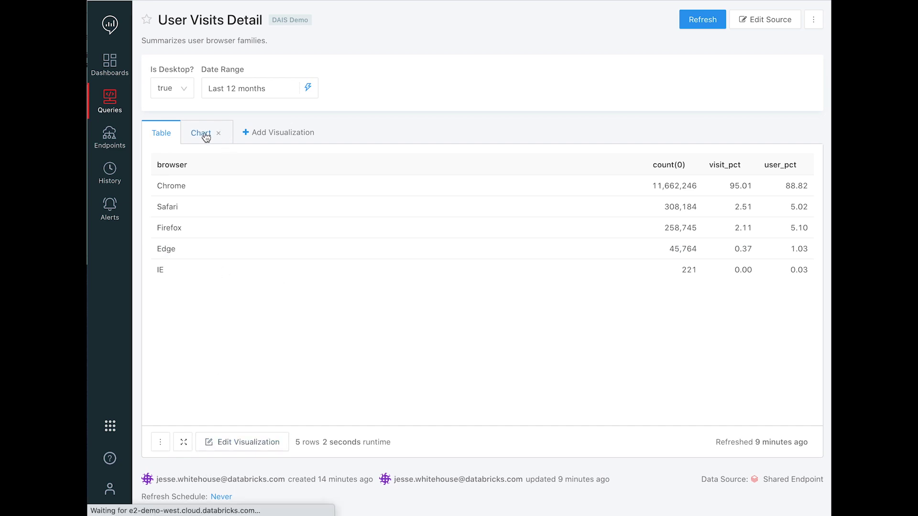
left_click(160, 133)
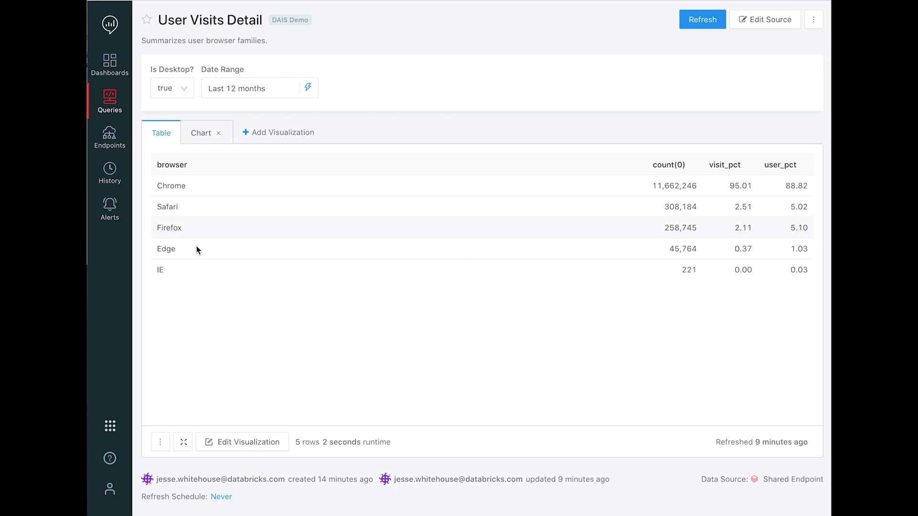
Enable the browser column of the table visualization for search and save the visualization
left_click(235, 443)
left_click(362, 197)
left_click(128, 248)
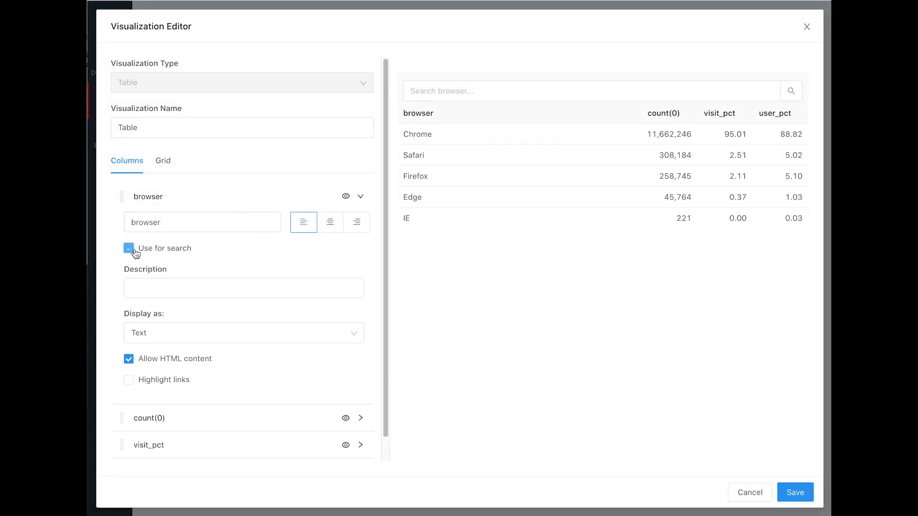
left_click(805, 486)
Search the results table for "chrome", clear the search and open the query's source for editing
left_click(186, 171)
type("chrome")
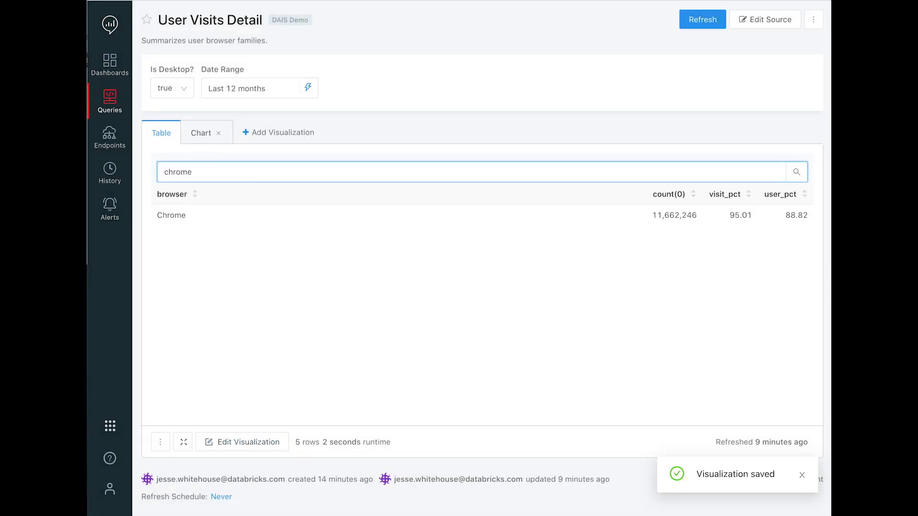
key("ctrl+a")
key("BackSpace")
left_click(763, 20)
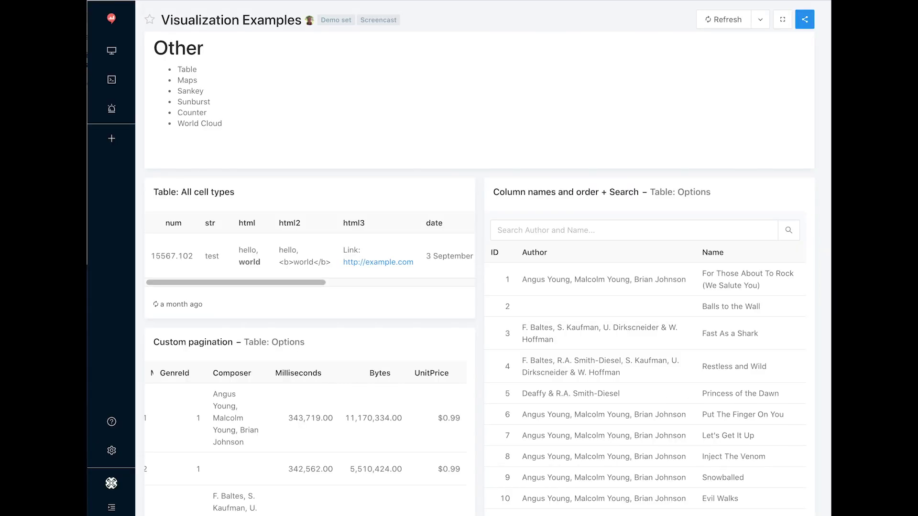
Switch to Redash, view the img and link columns, and search the "Column names and order + Search" table for "angus young"
left_click_drag(289, 282, 441, 285)
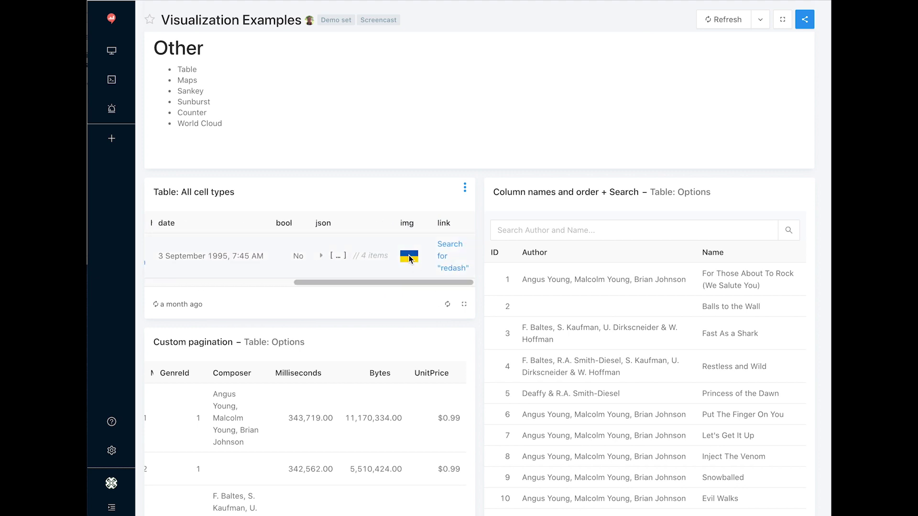
left_click(543, 230)
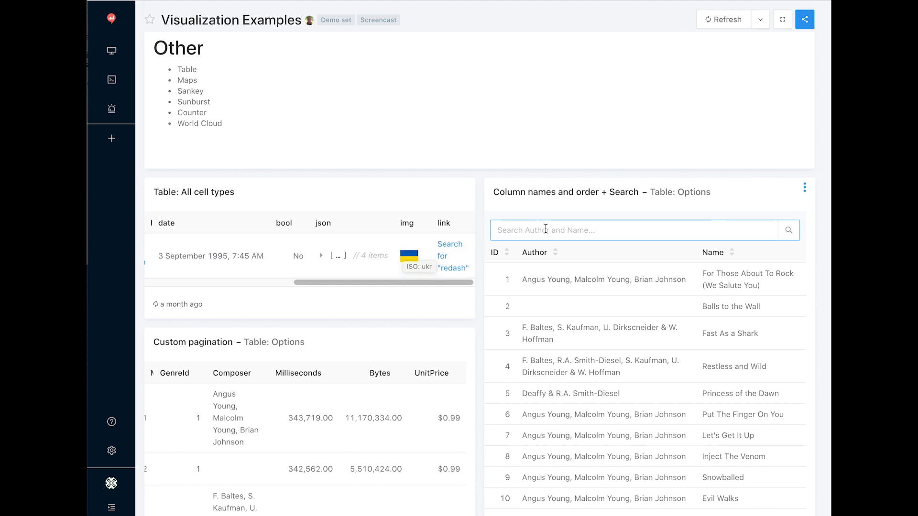
type("angus young")
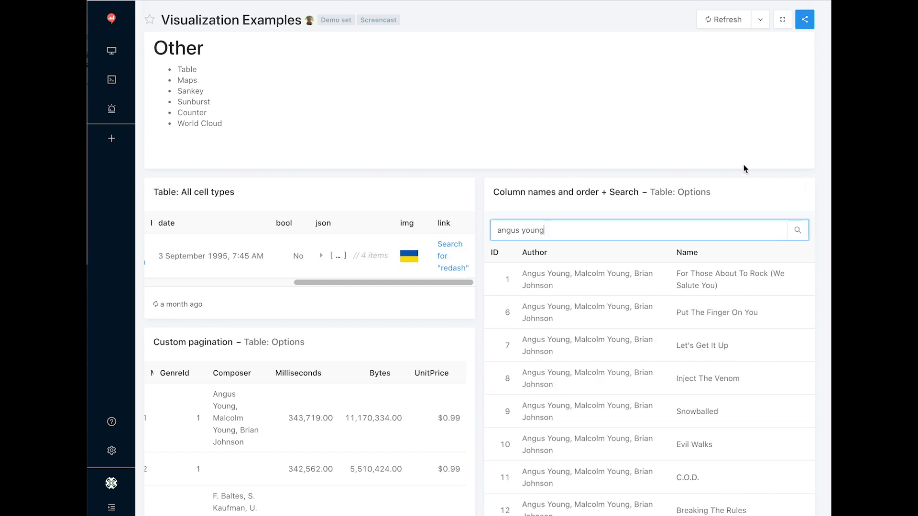
Browse the map, Sankey, sunburst, counter, word cloud, box plot and pivot table examples further down the dashboard
scroll(768, 156, "down", 3)
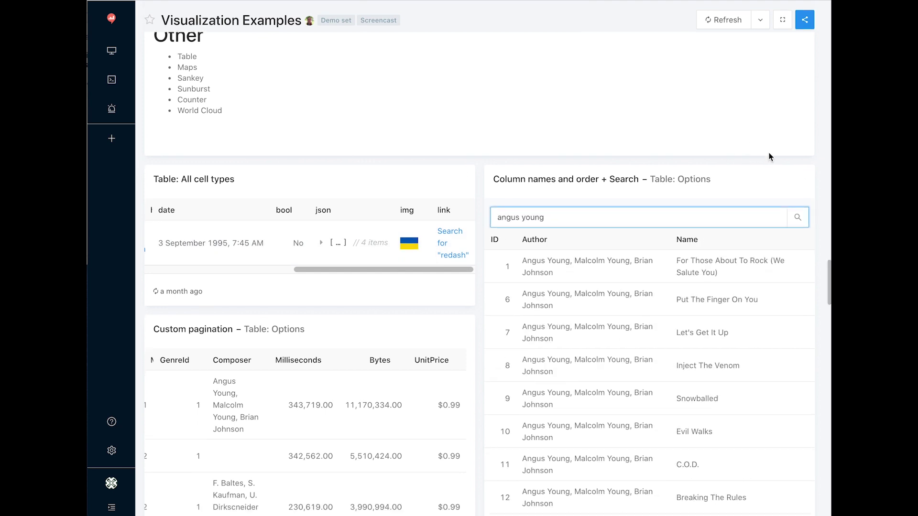
left_click_drag(828, 281, 828, 334)
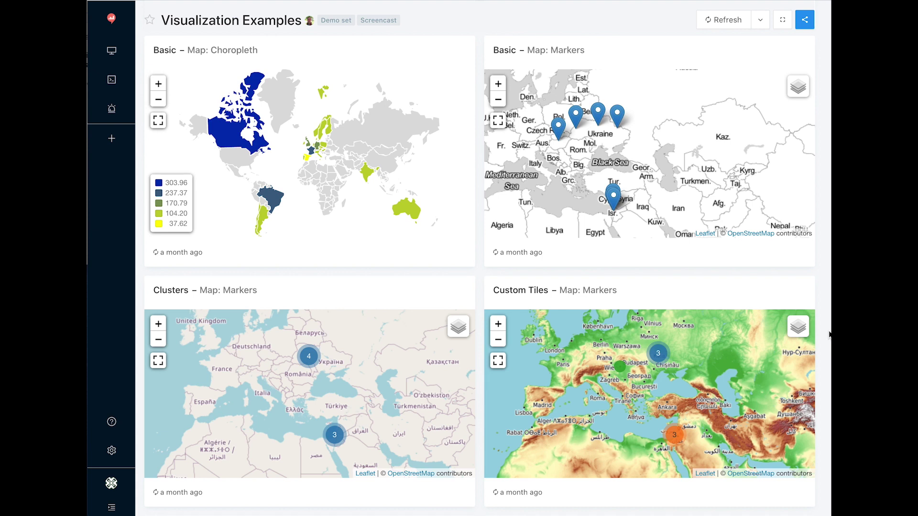
scroll(829, 335, "down", 1)
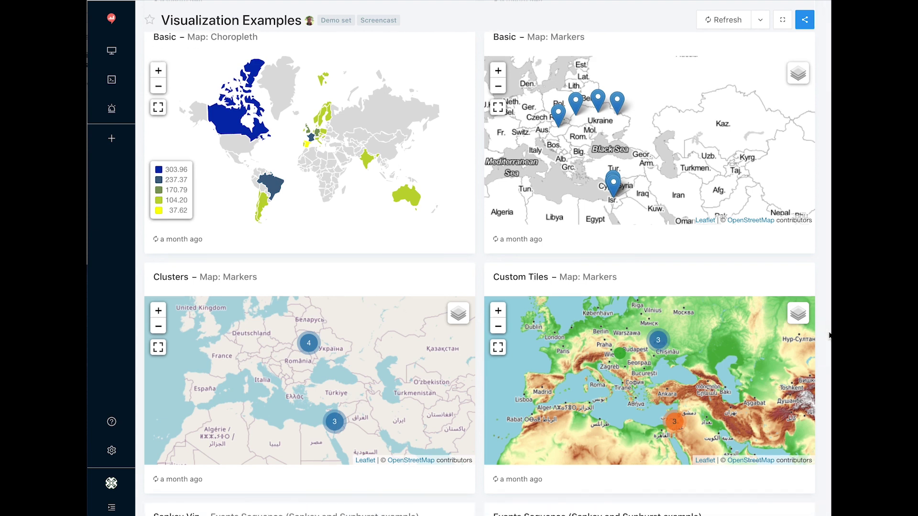
left_click_drag(829, 335, 828, 378)
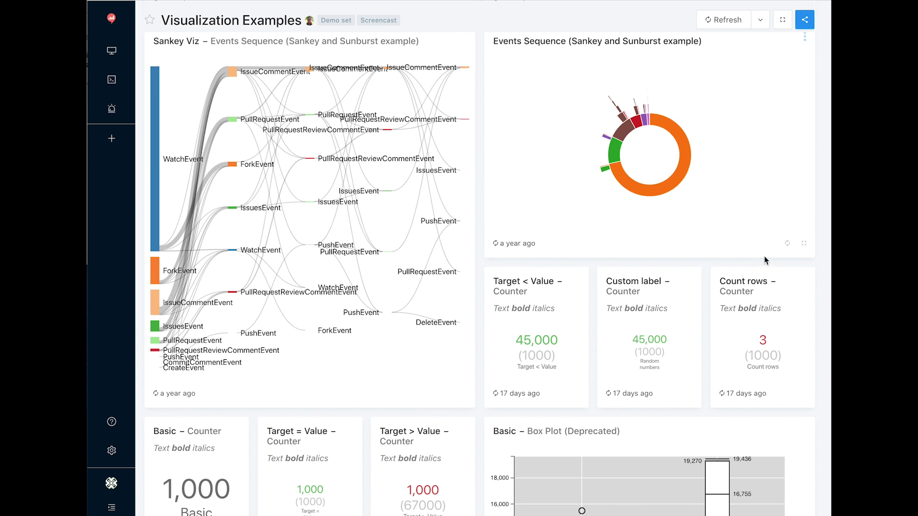
scroll(759, 286, "down", 3)
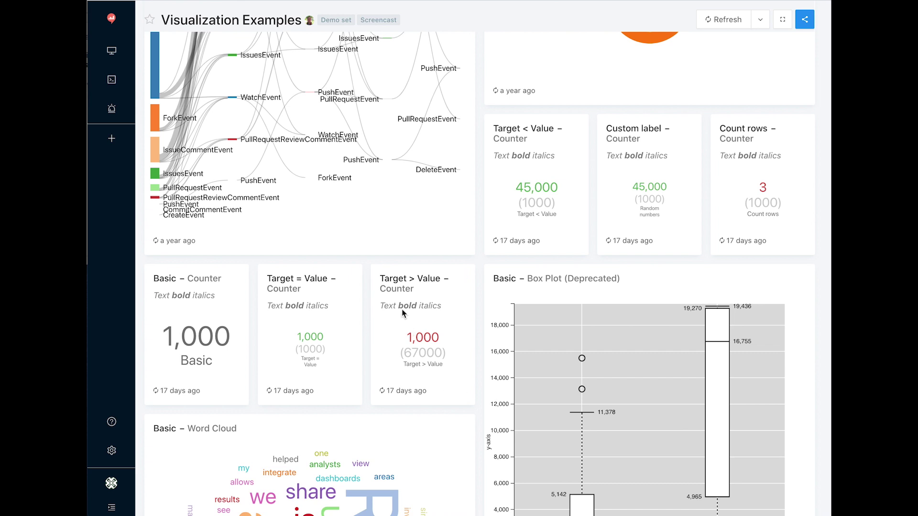
scroll(401, 313, "down", 5)
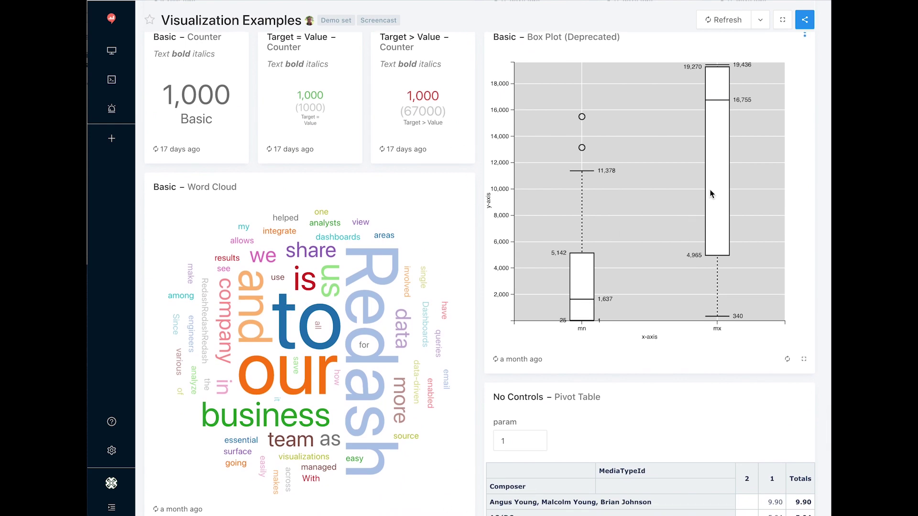
scroll(712, 195, "down", 7)
scroll(717, 200, "down", 1)
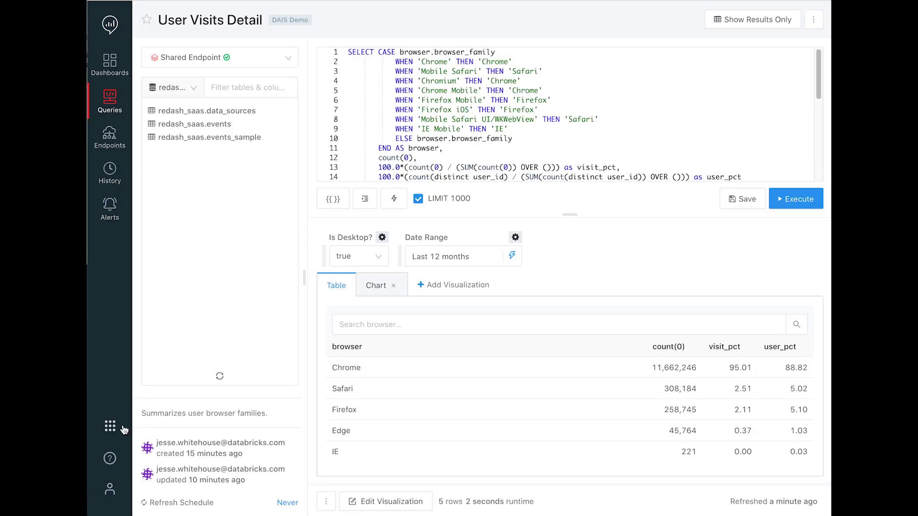
Switch to Databricks SQL Analytics, review the help article on visualization types and close the help
left_click(110, 458)
scroll(669, 286, "down", 3)
left_click(655, 348)
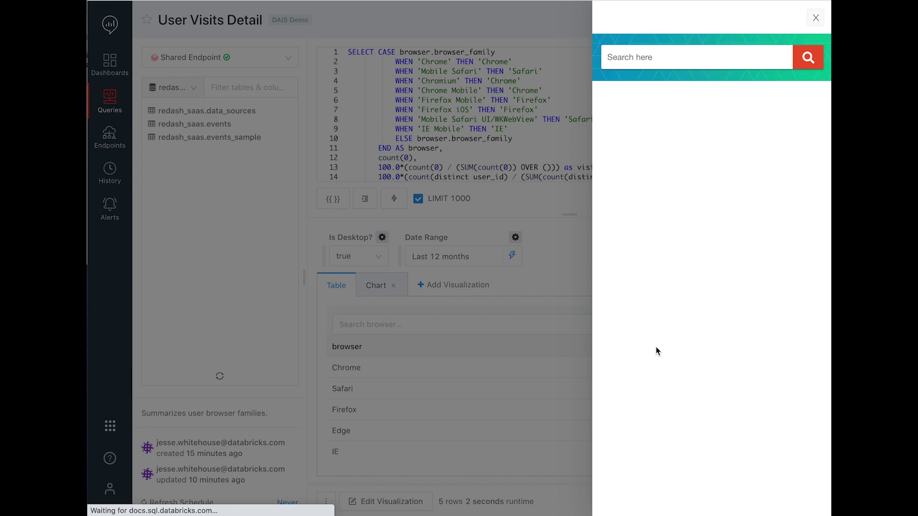
left_click(651, 330)
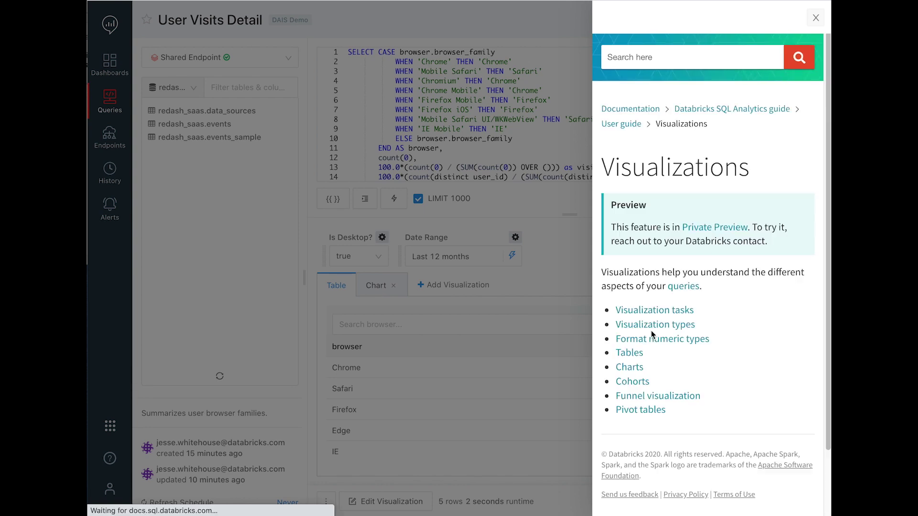
left_click(654, 326)
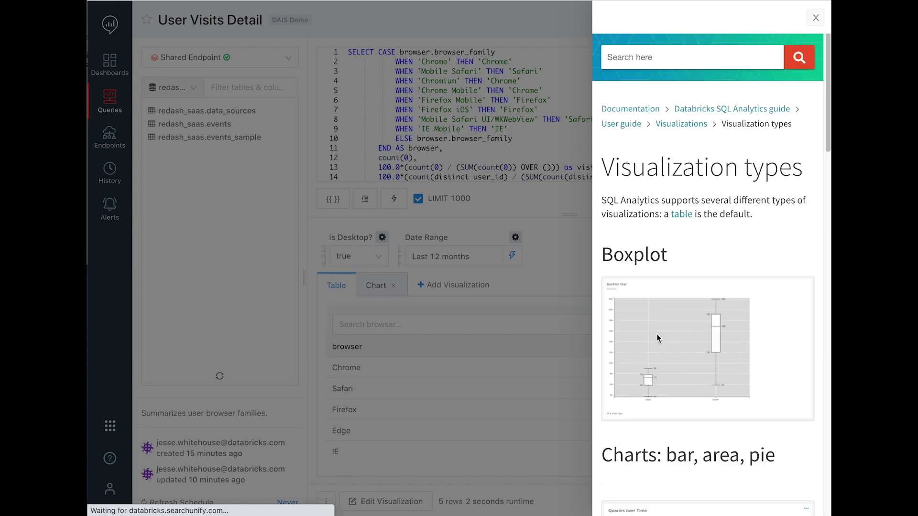
left_click_drag(829, 72, 824, 90)
left_click(815, 18)
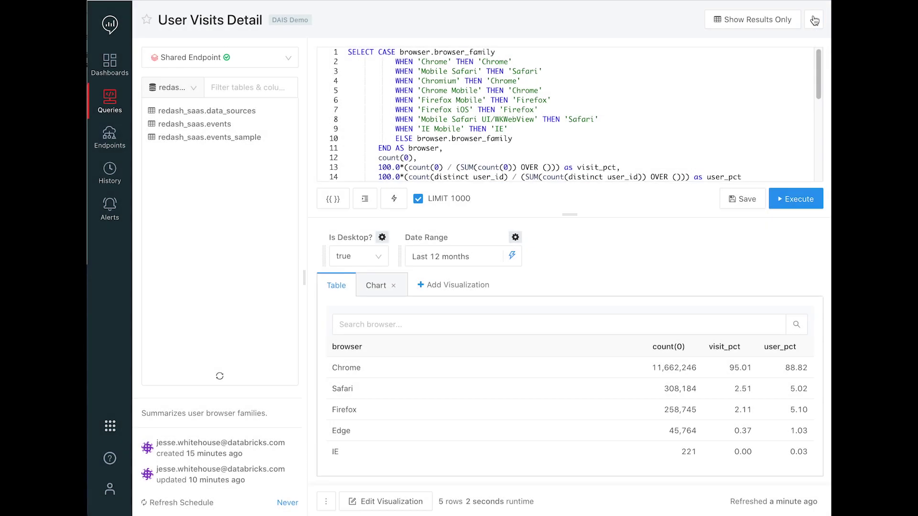